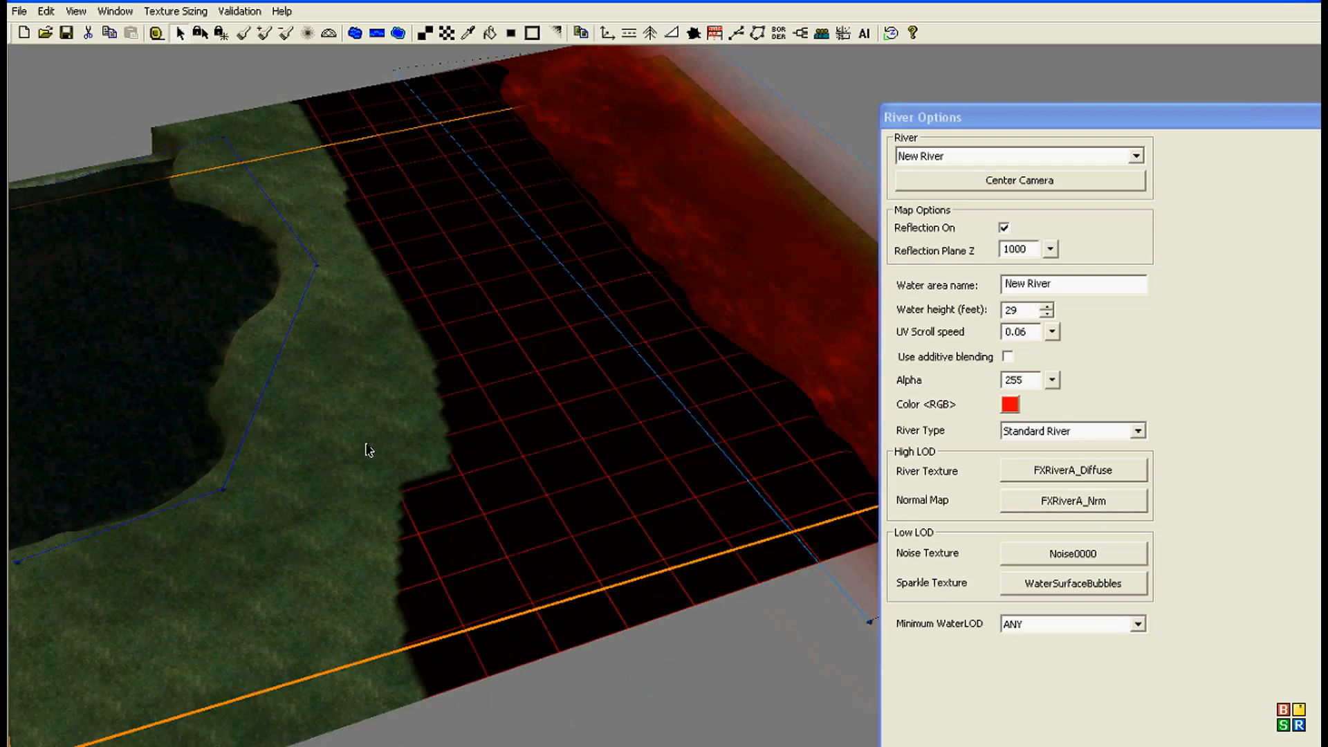
Step: Examine the lake, its shoreline and the red river on the existing map from several angles and distances
{"action": "middle_click_drag", "start_coordinate": [237, 549], "coordinate": [263, 549]}
{"action": "right_click_drag", "start_coordinate": [270, 536], "coordinate": [189, 581]}
{"action": "middle_click_drag", "start_coordinate": [188, 581], "coordinate": [137, 576]}
{"action": "right_click_drag", "start_coordinate": [183, 558], "coordinate": [249, 438]}
{"action": "middle_click", "coordinate": [249, 438]}
{"action": "right_click_drag", "start_coordinate": [250, 609], "coordinate": [199, 361]}
{"action": "middle_click_drag", "start_coordinate": [199, 362], "coordinate": [281, 490]}
{"action": "scroll", "coordinate": [297, 482], "scroll_direction": "down", "scroll_amount": 3}
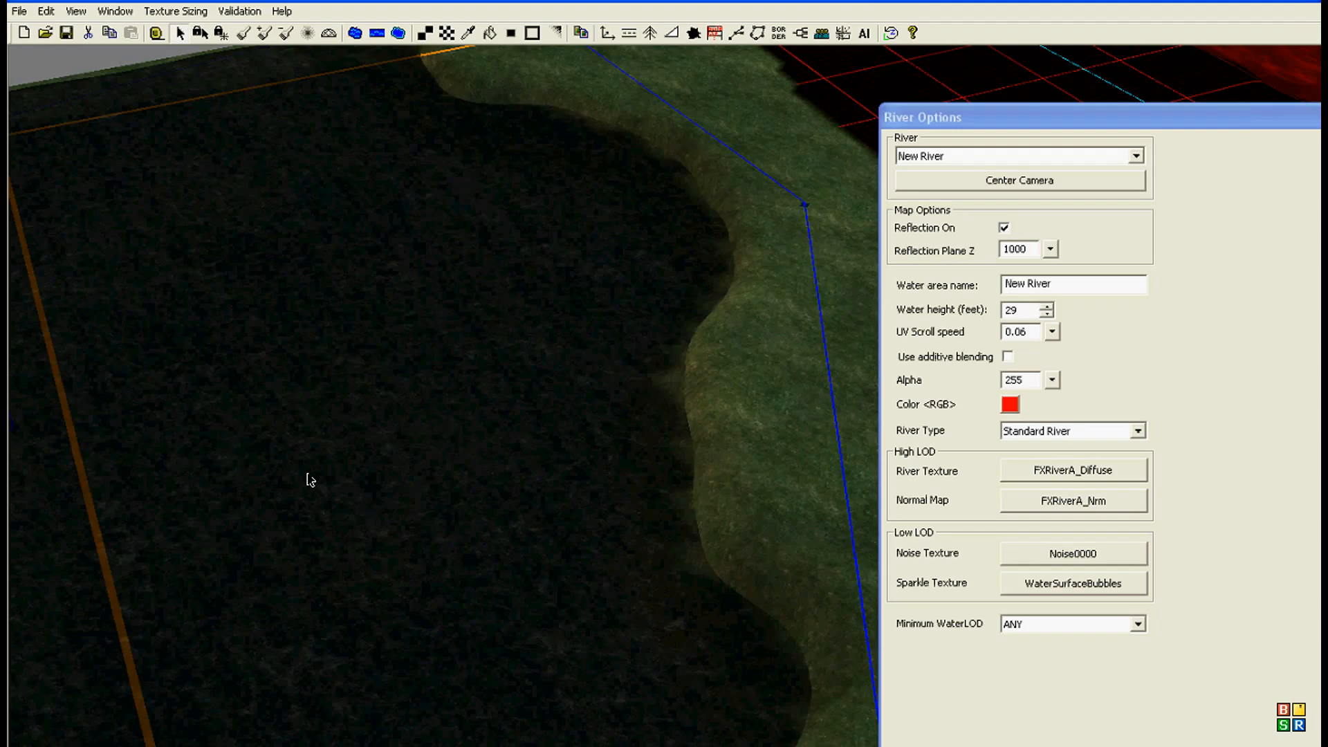
{"action": "right_click_drag", "start_coordinate": [310, 480], "coordinate": [97, 487]}
{"action": "scroll", "coordinate": [170, 409], "scroll_direction": "down", "scroll_amount": 4}
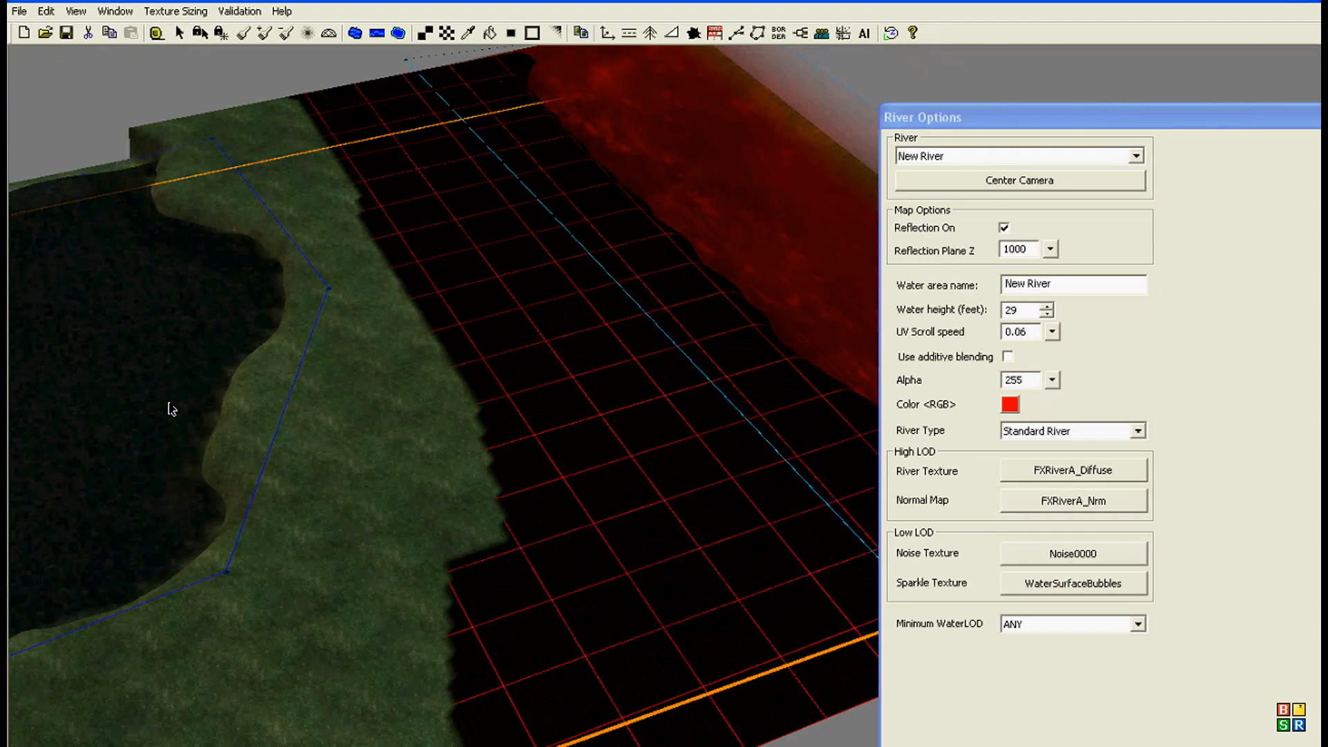
Step: Create a new map of 125 by 125 cells with border size 10 and initial height 50 feet, discarding the Mission map's changes
{"action": "left_click", "coordinate": [18, 11]}
{"action": "left_click", "coordinate": [32, 28]}
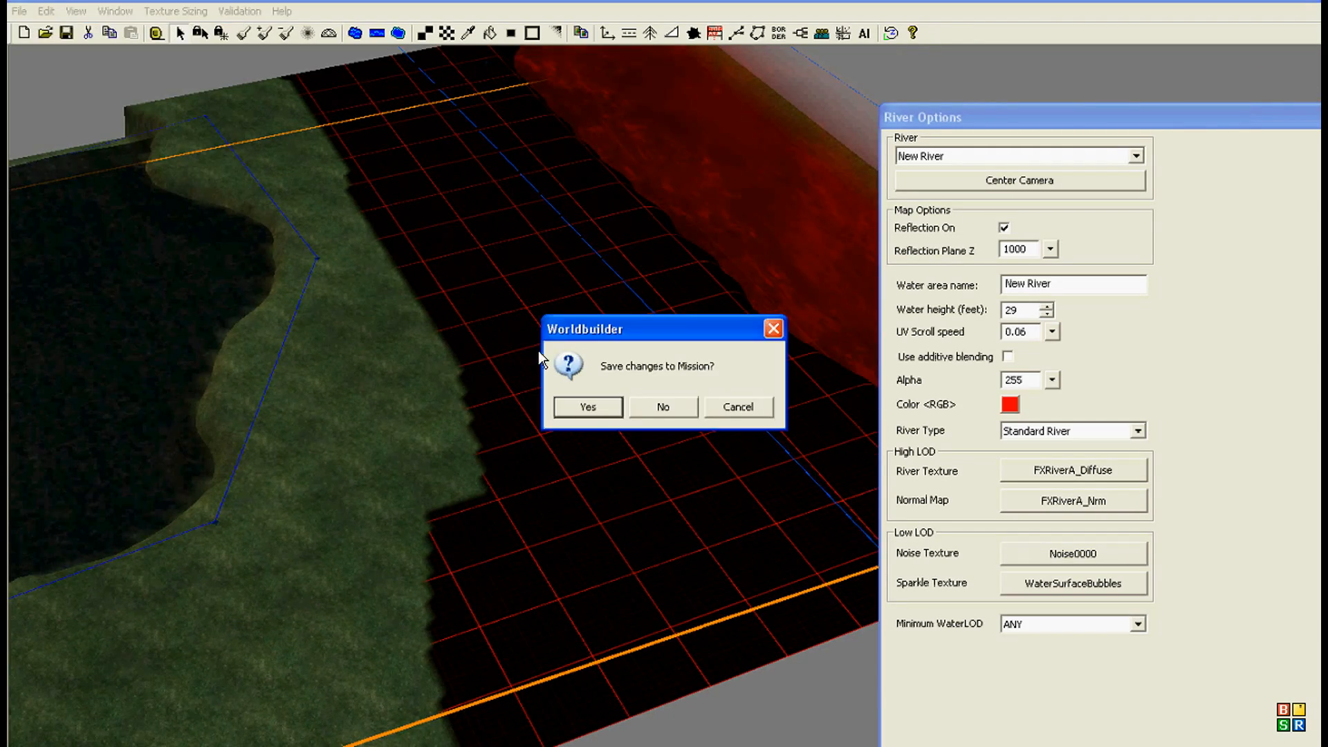
{"action": "left_click", "coordinate": [687, 414]}
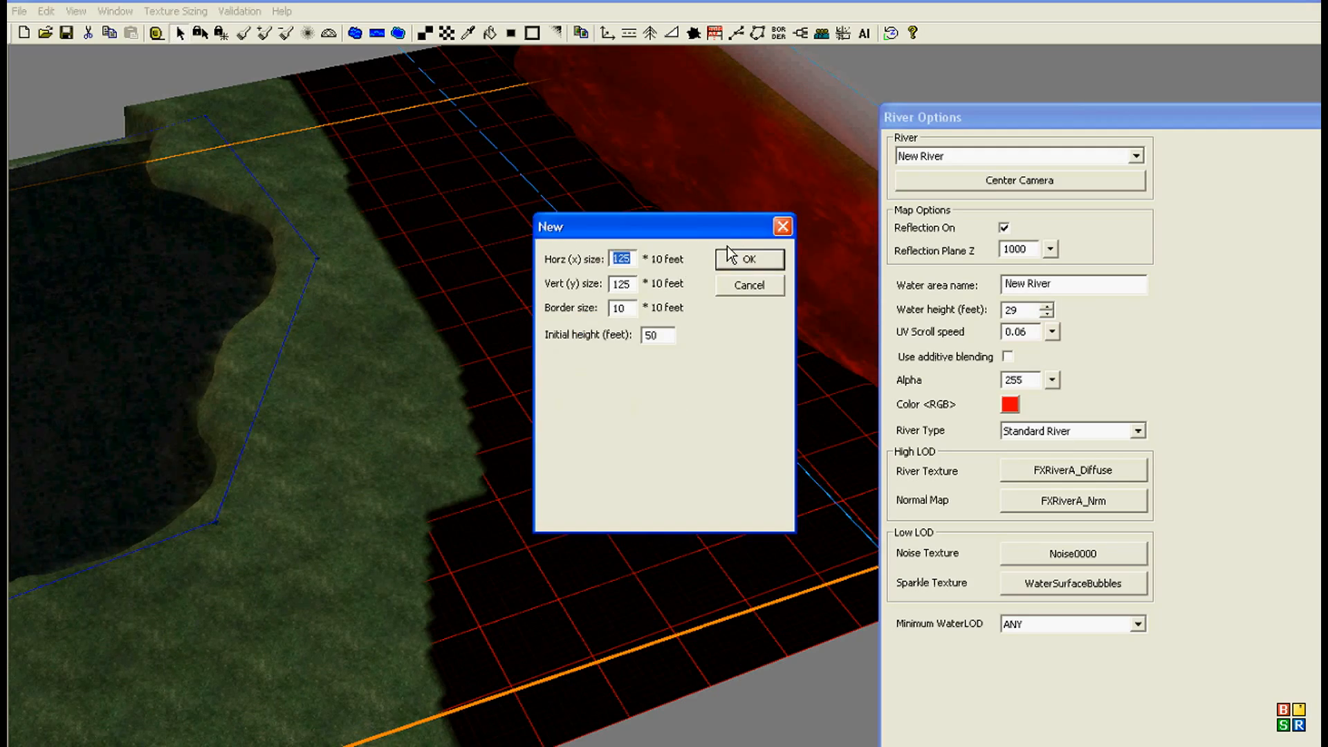
{"action": "left_click", "coordinate": [753, 258]}
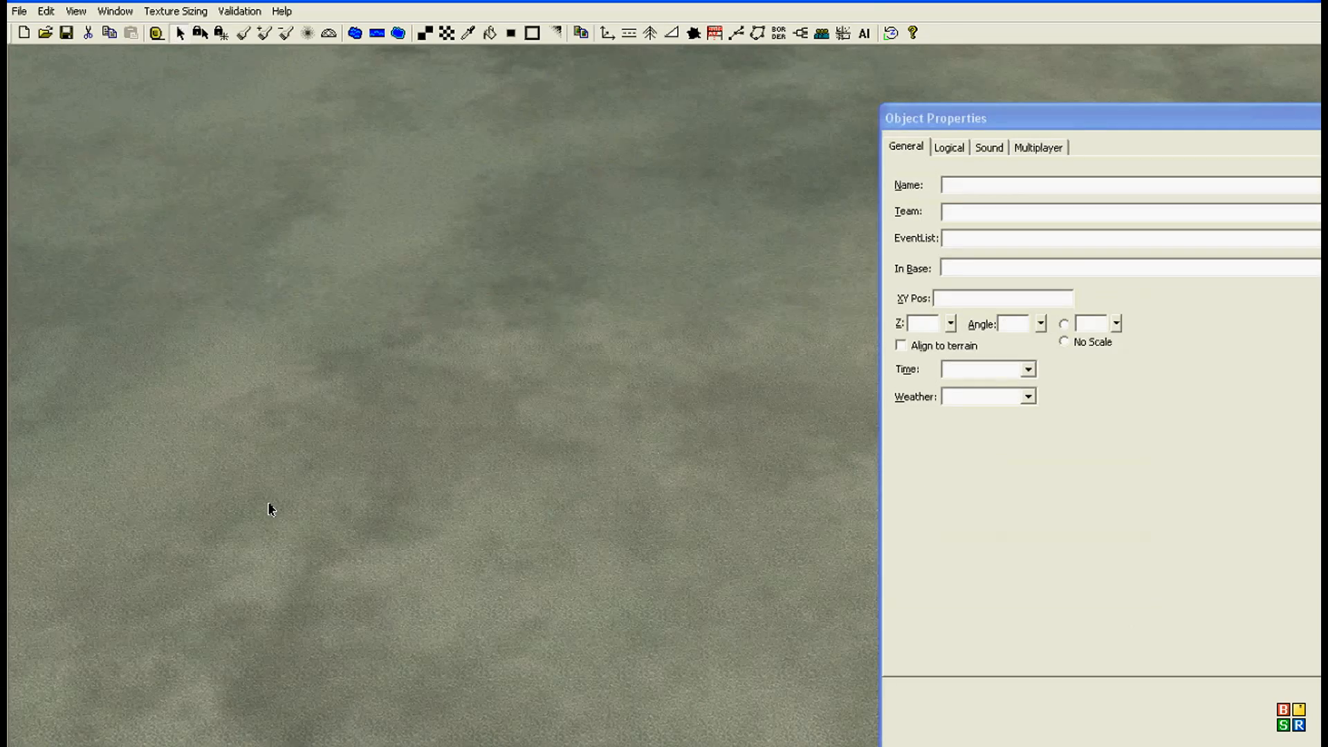
{"action": "scroll", "coordinate": [269, 510], "scroll_direction": "down", "scroll_amount": 5}
{"action": "scroll", "coordinate": [235, 505], "scroll_direction": "down", "scroll_amount": 10}
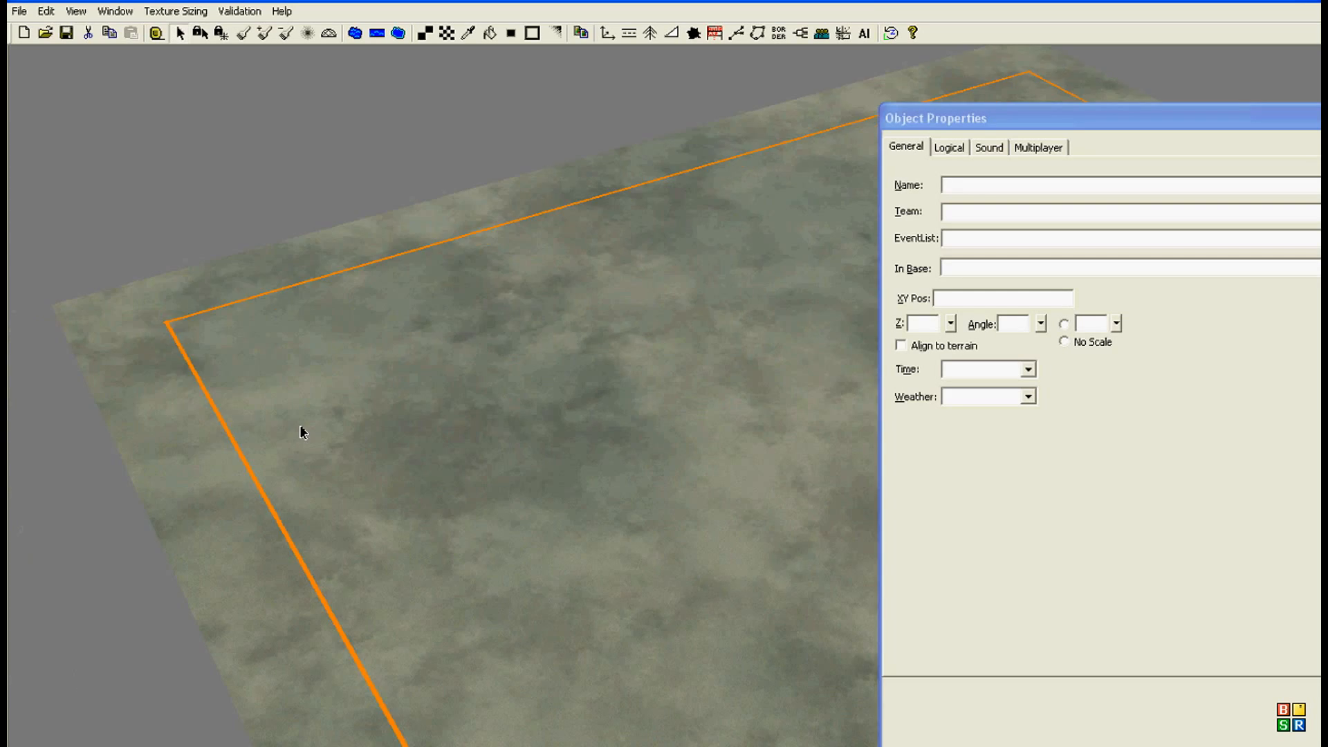
Step: Start another blank map, keeping the 125 by 125 size, border 10 and 50-foot initial height
{"action": "left_click", "coordinate": [17, 12]}
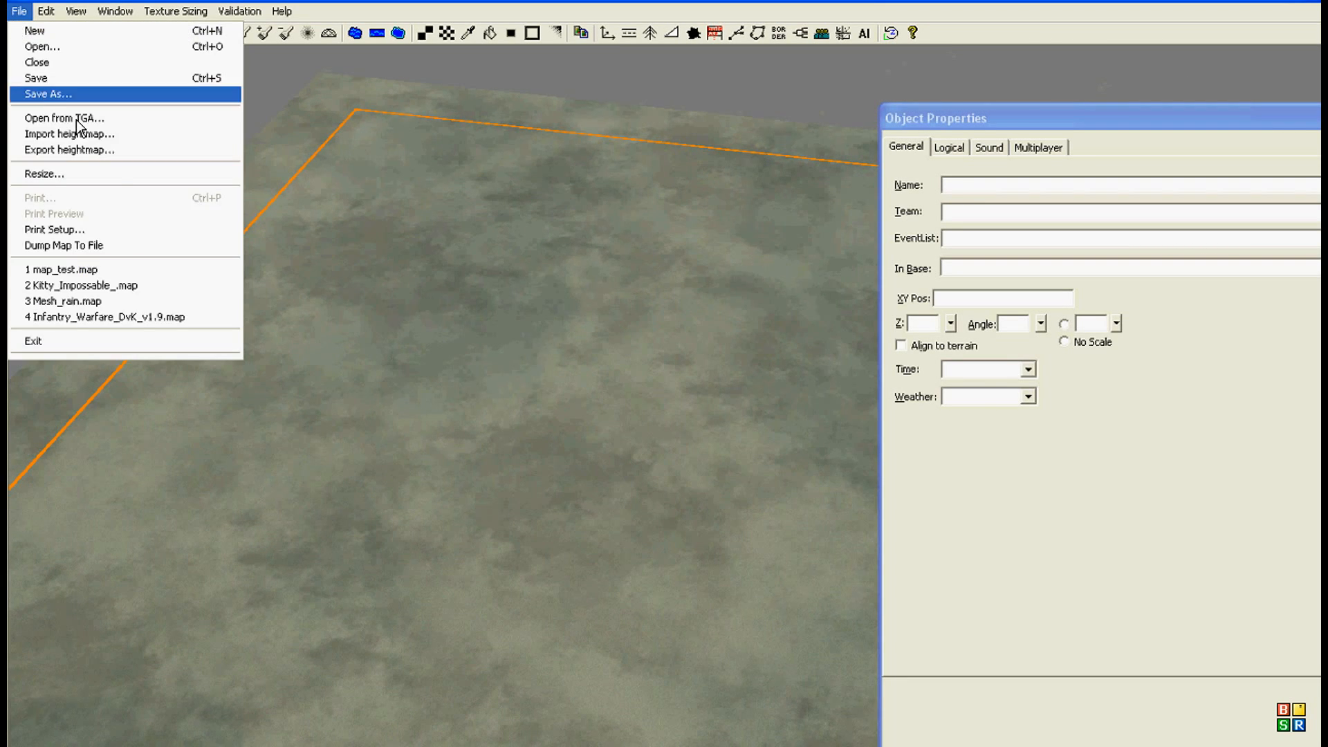
{"action": "left_click", "coordinate": [76, 31]}
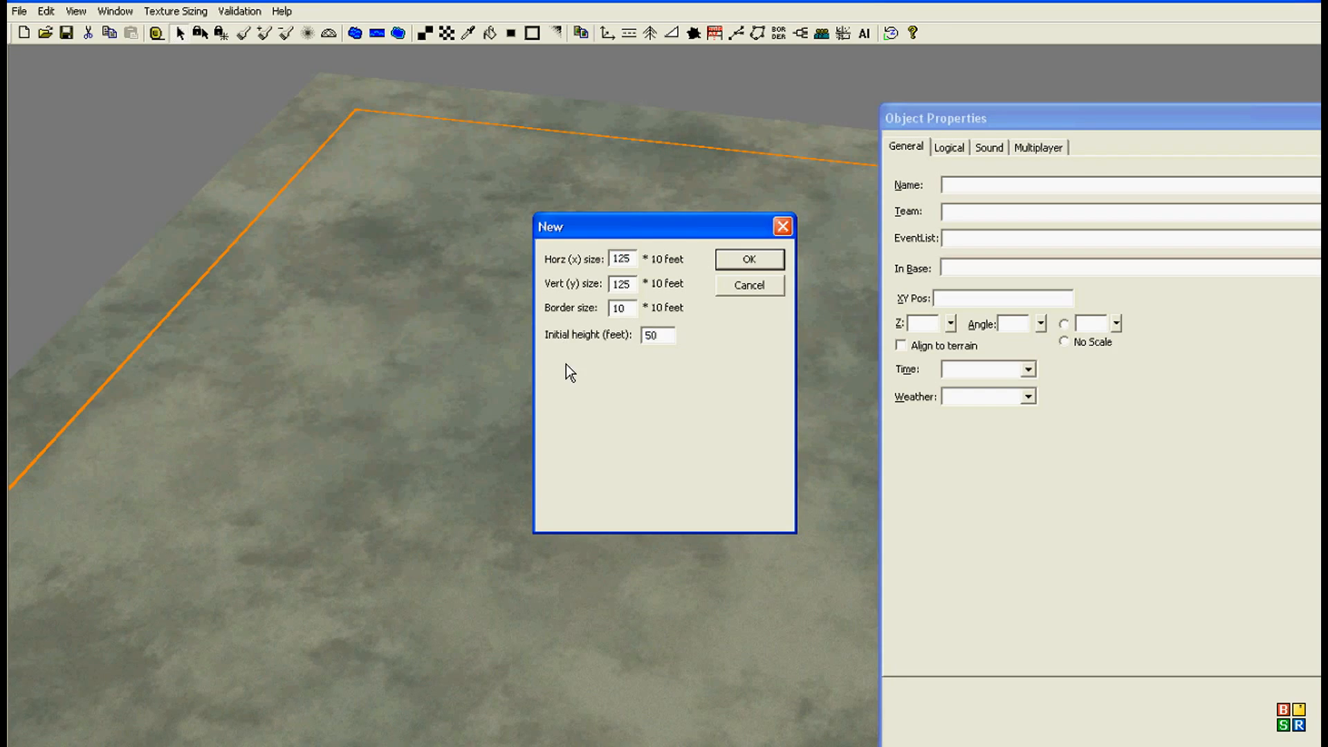
{"action": "key", "text": "Return"}
{"action": "scroll", "coordinate": [599, 318], "scroll_direction": "down", "scroll_amount": 5}
{"action": "right_click_drag", "start_coordinate": [396, 409], "coordinate": [239, 68]}
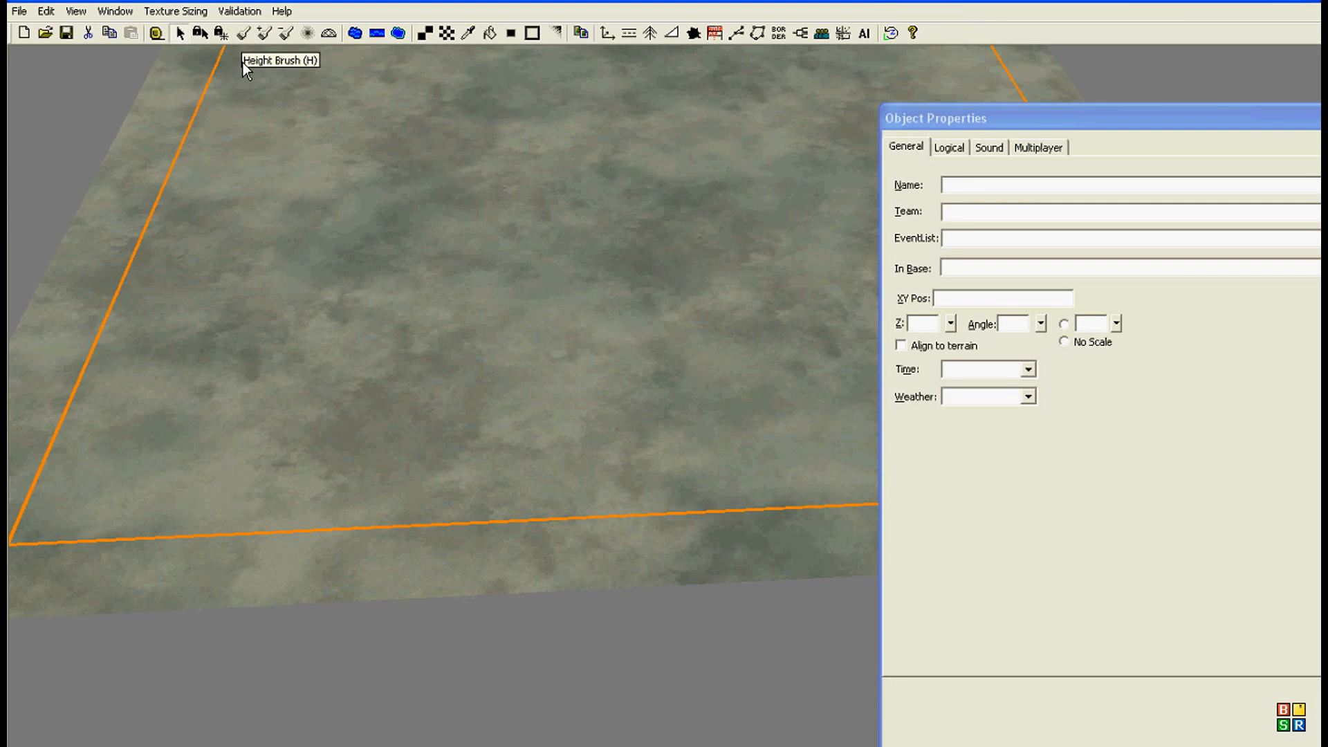
Step: Lower one corner of the map to 0 feet using the Height Brush, 29 cells wide with no feathering
{"action": "left_click", "coordinate": [244, 35]}
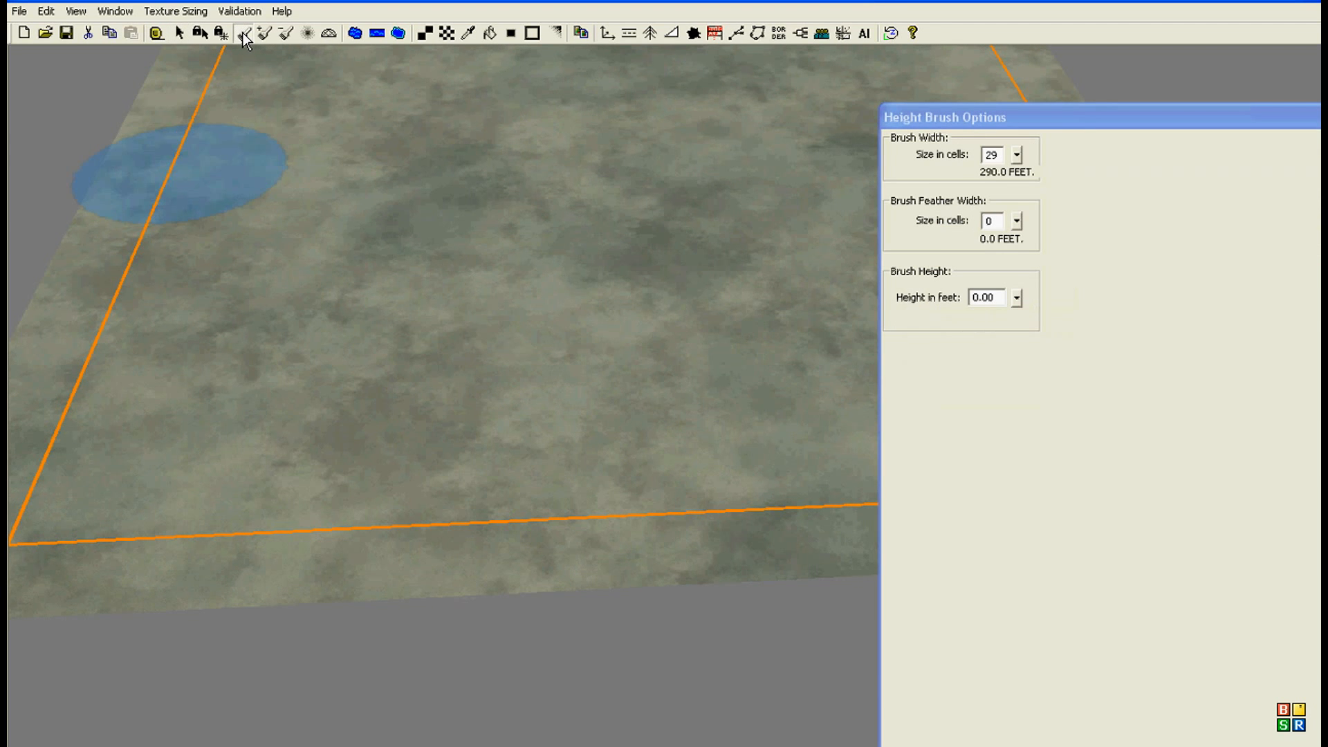
{"action": "mouse_move", "coordinate": [293, 427]}
{"action": "middle_mouse_down"}
{"action": "mouse_move", "coordinate": [350, 409]}
{"action": "mouse_move", "coordinate": [367, 478]}
{"action": "middle_mouse_up"}
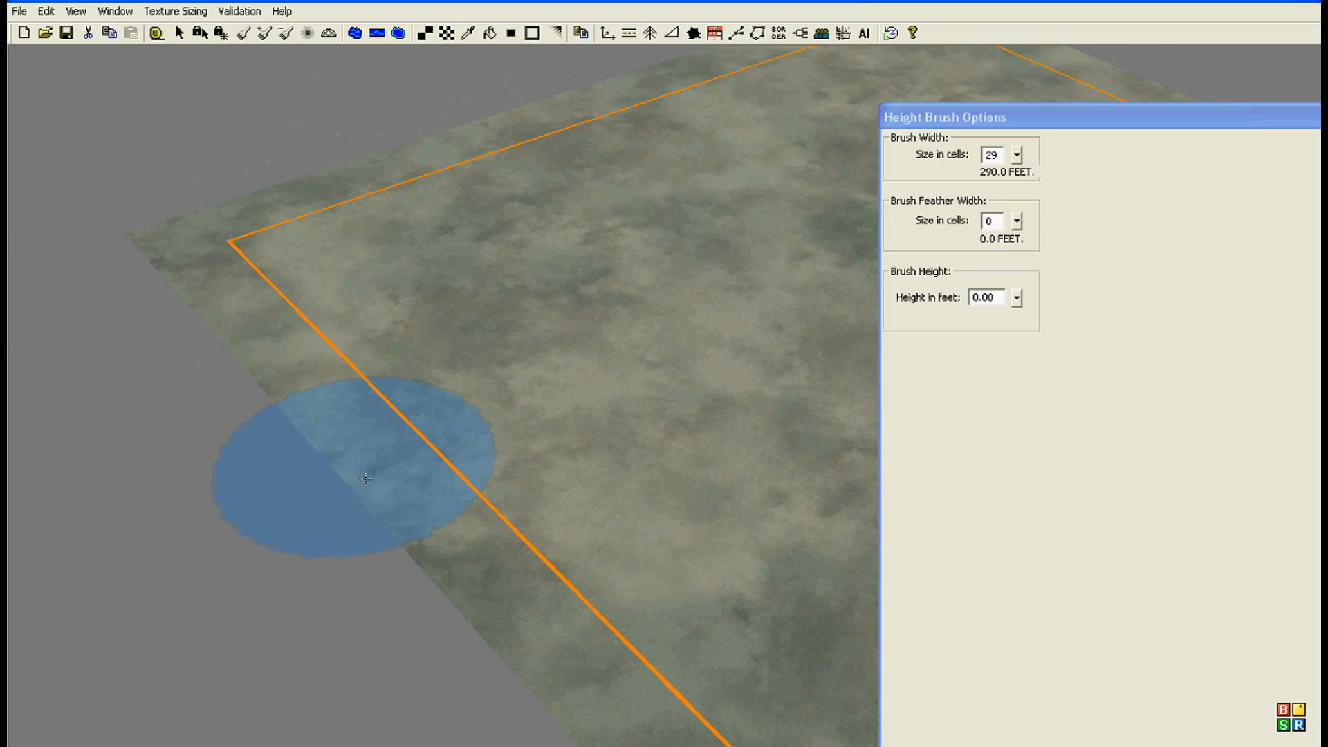
{"action": "mouse_move", "coordinate": [344, 445]}
{"action": "middle_mouse_down"}
{"action": "mouse_move", "coordinate": [653, 261]}
{"action": "mouse_move", "coordinate": [465, 400]}
{"action": "middle_mouse_up"}
{"action": "mouse_move", "coordinate": [384, 362]}
{"action": "left_mouse_down"}
{"action": "mouse_move", "coordinate": [359, 388]}
{"action": "mouse_move", "coordinate": [266, 345]}
{"action": "mouse_move", "coordinate": [269, 266]}
{"action": "mouse_move", "coordinate": [173, 284]}
{"action": "mouse_move", "coordinate": [333, 416]}
{"action": "mouse_move", "coordinate": [465, 498]}
{"action": "left_mouse_up"}
{"action": "mouse_move", "coordinate": [434, 488]}
{"action": "right_mouse_down"}
{"action": "mouse_move", "coordinate": [312, 354]}
{"action": "mouse_move", "coordinate": [239, 306]}
{"action": "right_mouse_up"}
{"action": "mouse_move", "coordinate": [152, 308]}
{"action": "left_mouse_down"}
{"action": "mouse_move", "coordinate": [177, 312]}
{"action": "mouse_move", "coordinate": [324, 543]}
{"action": "mouse_move", "coordinate": [337, 539]}
{"action": "mouse_move", "coordinate": [581, 746]}
{"action": "mouse_move", "coordinate": [609, 746]}
{"action": "mouse_move", "coordinate": [458, 648]}
{"action": "mouse_move", "coordinate": [367, 481]}
{"action": "mouse_move", "coordinate": [343, 360]}
{"action": "mouse_move", "coordinate": [254, 191]}
{"action": "mouse_move", "coordinate": [238, 118]}
{"action": "left_mouse_up"}
{"action": "mouse_move", "coordinate": [256, 262]}
{"action": "right_mouse_down"}
{"action": "mouse_move", "coordinate": [279, 386]}
{"action": "mouse_move", "coordinate": [326, 468]}
{"action": "right_mouse_up"}
{"action": "mouse_move", "coordinate": [178, 311]}
{"action": "right_mouse_down"}
{"action": "mouse_move", "coordinate": [30, 196]}
{"action": "mouse_move", "coordinate": [544, 476]}
{"action": "mouse_move", "coordinate": [415, 443]}
{"action": "mouse_move", "coordinate": [429, 453]}
{"action": "right_mouse_up"}
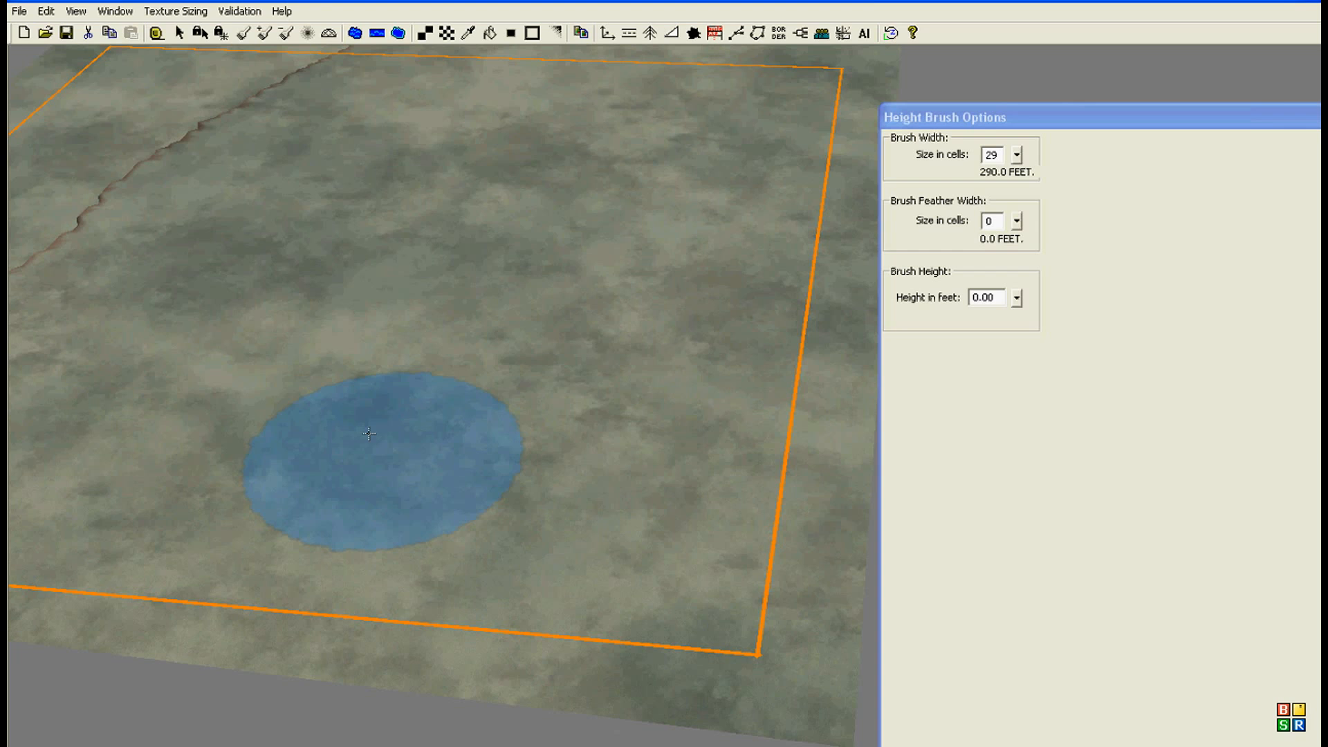
Step: Lower the opposite map corner to 0 feet with the same 29-cell Height Brush, forming a curved cliff
{"action": "left_click", "coordinate": [664, 595]}
{"action": "mouse_move", "coordinate": [668, 596]}
{"action": "left_mouse_down"}
{"action": "mouse_move", "coordinate": [713, 658]}
{"action": "mouse_move", "coordinate": [547, 595]}
{"action": "mouse_move", "coordinate": [556, 568]}
{"action": "mouse_move", "coordinate": [640, 566]}
{"action": "mouse_move", "coordinate": [770, 510]}
{"action": "mouse_move", "coordinate": [795, 363]}
{"action": "mouse_move", "coordinate": [710, 433]}
{"action": "mouse_move", "coordinate": [537, 499]}
{"action": "mouse_move", "coordinate": [435, 623]}
{"action": "mouse_move", "coordinate": [692, 353]}
{"action": "mouse_move", "coordinate": [723, 297]}
{"action": "mouse_move", "coordinate": [894, 299]}
{"action": "left_mouse_up"}
{"action": "right_click_drag", "start_coordinate": [631, 504], "coordinate": [606, 503]}
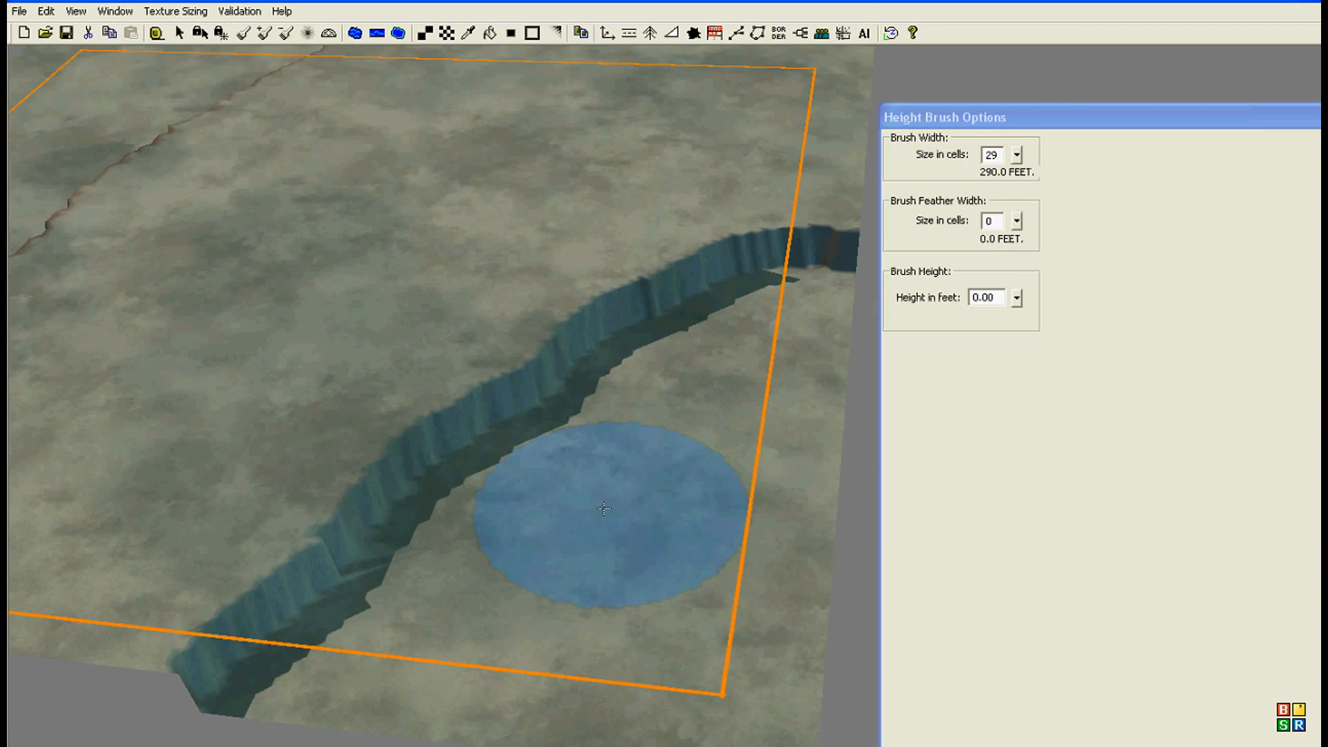
{"action": "middle_click_drag", "start_coordinate": [607, 504], "coordinate": [603, 588]}
{"action": "scroll", "coordinate": [582, 610], "scroll_direction": "up", "scroll_amount": 2}
{"action": "scroll", "coordinate": [581, 610], "scroll_direction": "up", "scroll_amount": 2}
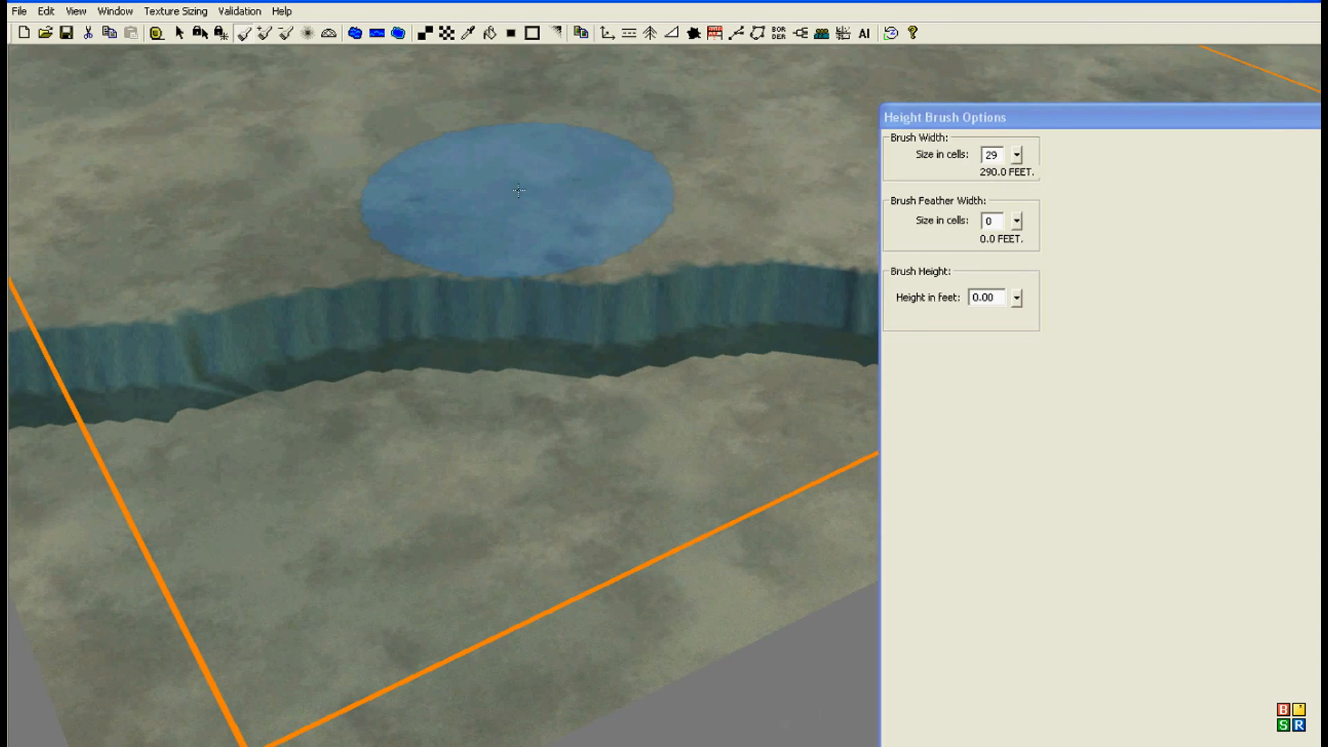
Step: Try to extend the second lowered corner toward the map's far edge with the Height Brush
{"action": "mouse_move", "coordinate": [500, 484]}
{"action": "middle_mouse_down"}
{"action": "mouse_move", "coordinate": [379, 508]}
{"action": "mouse_move", "coordinate": [450, 629]}
{"action": "mouse_move", "coordinate": [270, 550]}
{"action": "mouse_move", "coordinate": [339, 367]}
{"action": "mouse_move", "coordinate": [395, 615]}
{"action": "mouse_move", "coordinate": [385, 549]}
{"action": "middle_mouse_up"}
{"action": "mouse_move", "coordinate": [681, 182]}
{"action": "middle_mouse_down"}
{"action": "mouse_move", "coordinate": [706, 228]}
{"action": "mouse_move", "coordinate": [679, 52]}
{"action": "mouse_move", "coordinate": [688, 637]}
{"action": "mouse_move", "coordinate": [596, 609]}
{"action": "mouse_move", "coordinate": [520, 331]}
{"action": "middle_mouse_up"}
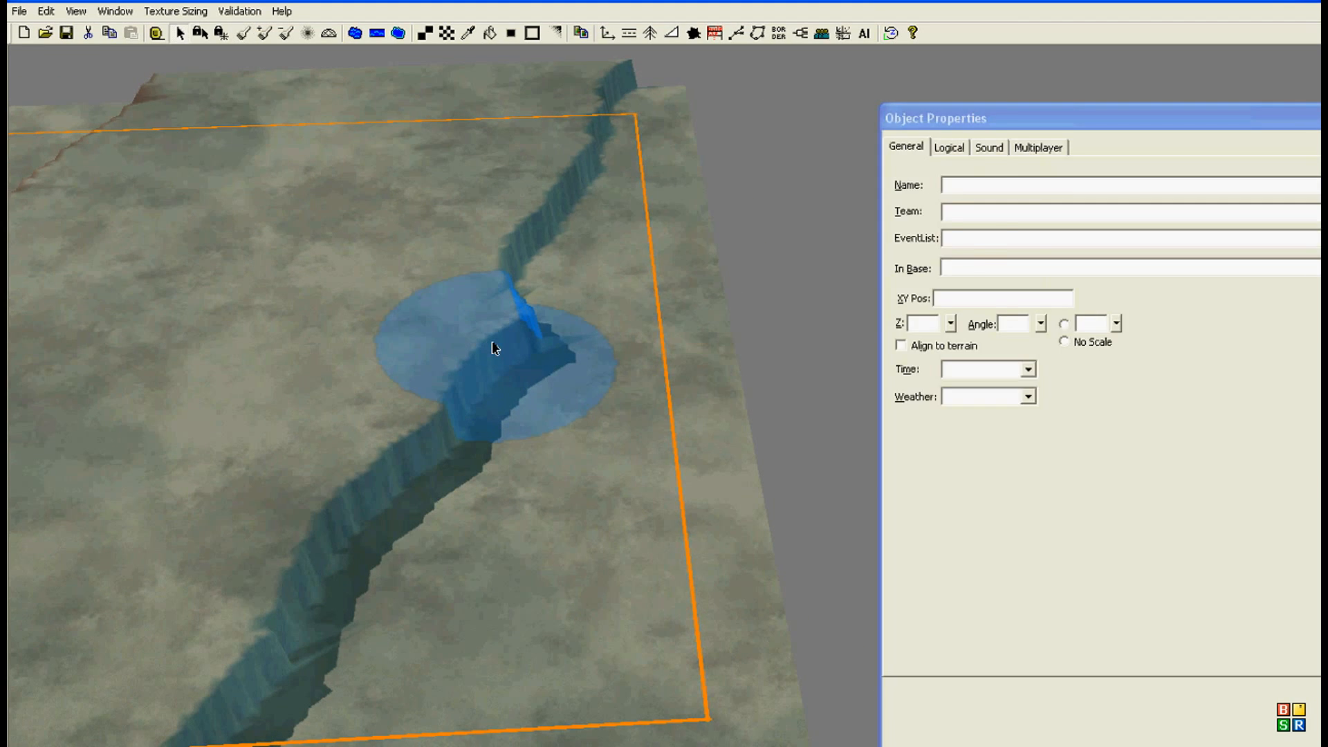
{"action": "key", "text": "ctrl+z"}
Step: Rework the cliff edge of the second lowered corner with the Height Brush at 0 feet
{"action": "left_click", "coordinate": [643, 240]}
{"action": "mouse_move", "coordinate": [643, 241]}
{"action": "left_mouse_down"}
{"action": "mouse_move", "coordinate": [578, 304]}
{"action": "mouse_move", "coordinate": [464, 489]}
{"action": "left_mouse_up"}
{"action": "right_click_drag", "start_coordinate": [466, 540], "coordinate": [489, 503]}
{"action": "scroll", "coordinate": [495, 484], "scroll_direction": "down", "scroll_amount": 1}
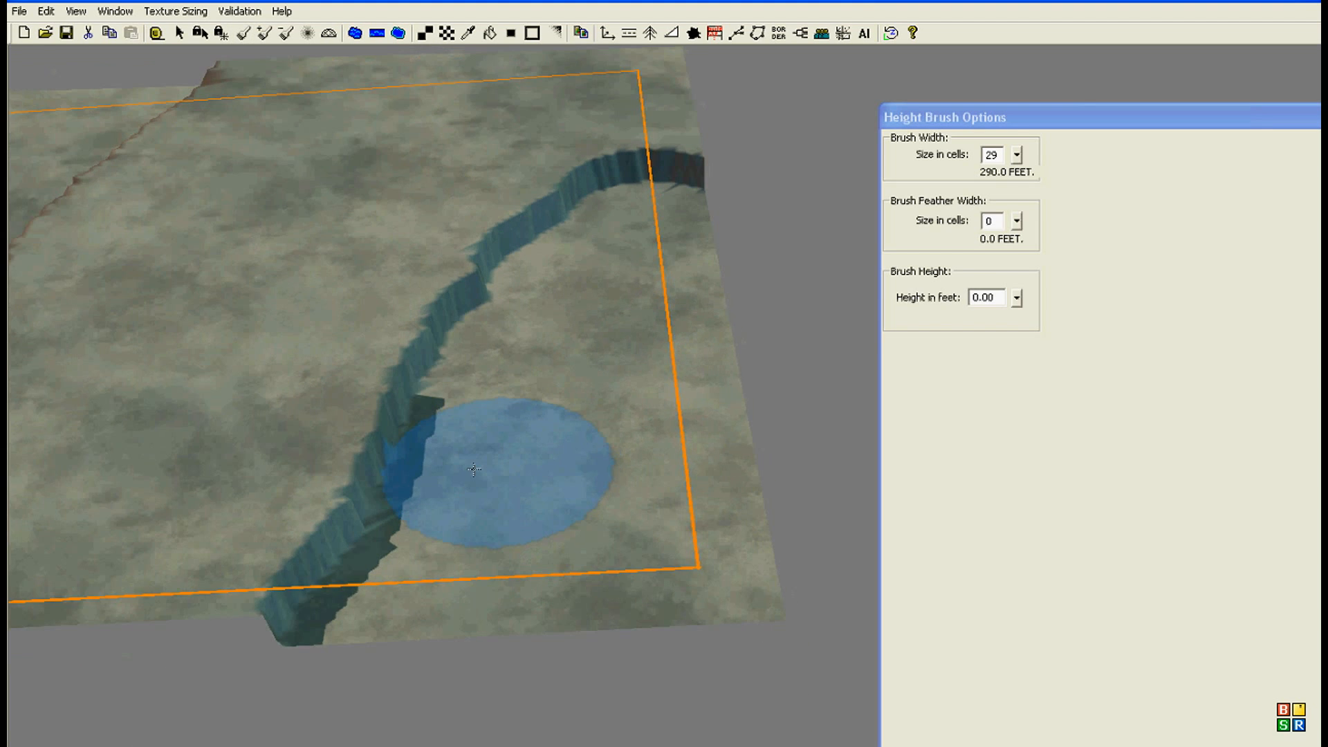
{"action": "scroll", "coordinate": [496, 476], "scroll_direction": "up", "scroll_amount": 1}
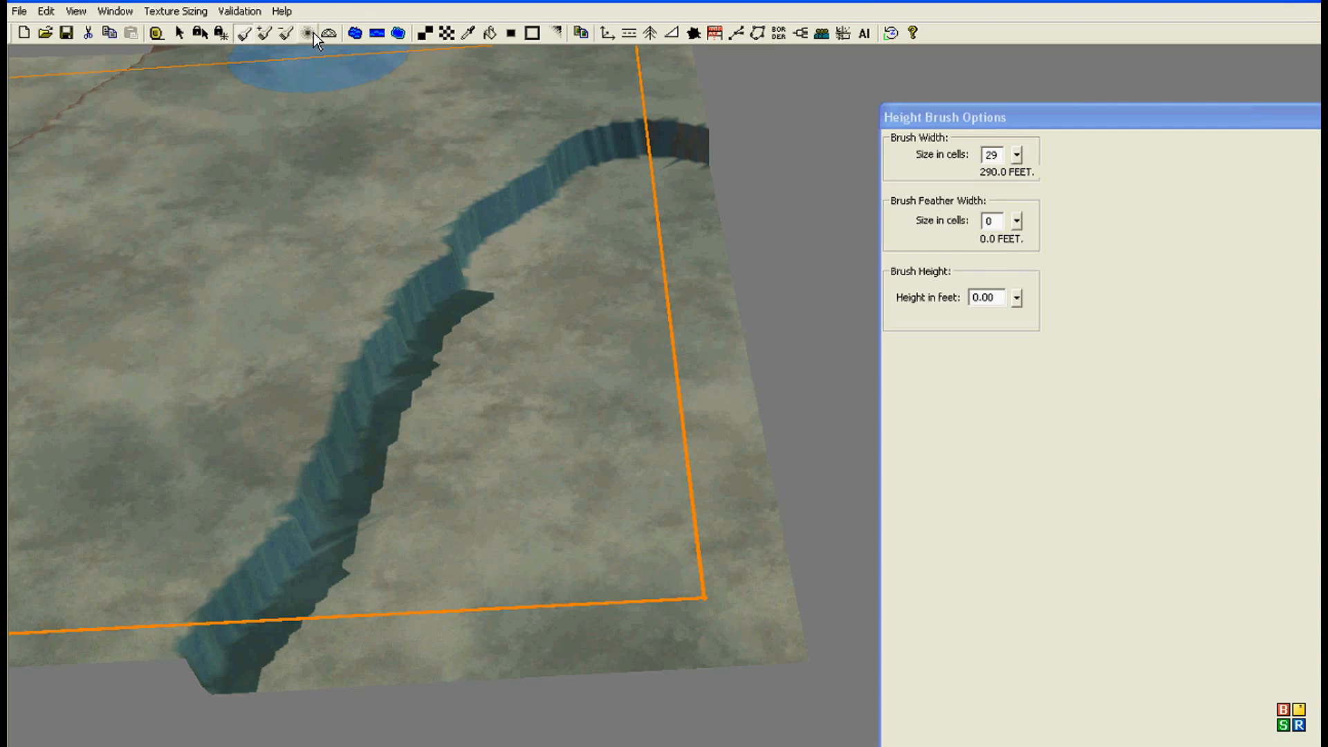
Step: Smooth the full length of the second corner's cliff using the Feather Brush with width 24, filter radius 1 and rate 10
{"action": "left_click", "coordinate": [312, 32]}
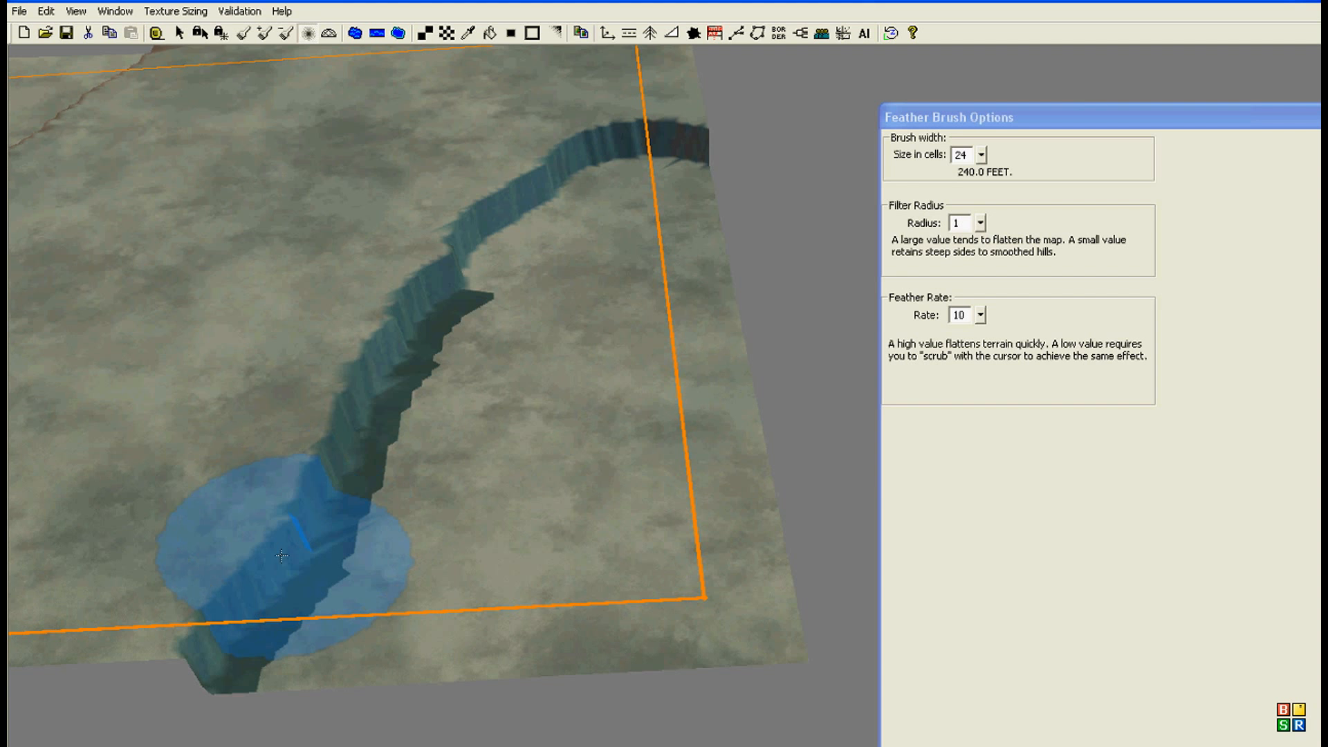
{"action": "left_click", "coordinate": [982, 319]}
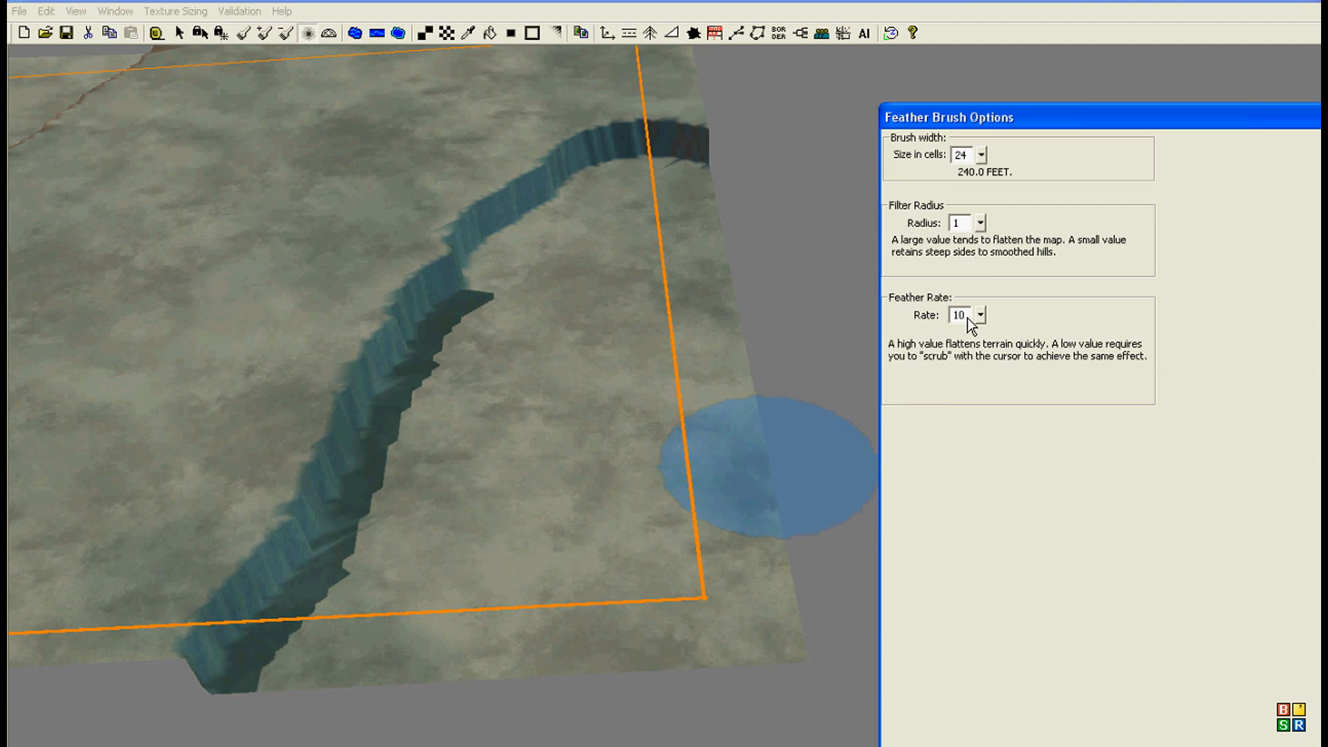
{"action": "middle_click_drag", "start_coordinate": [331, 468], "coordinate": [382, 454]}
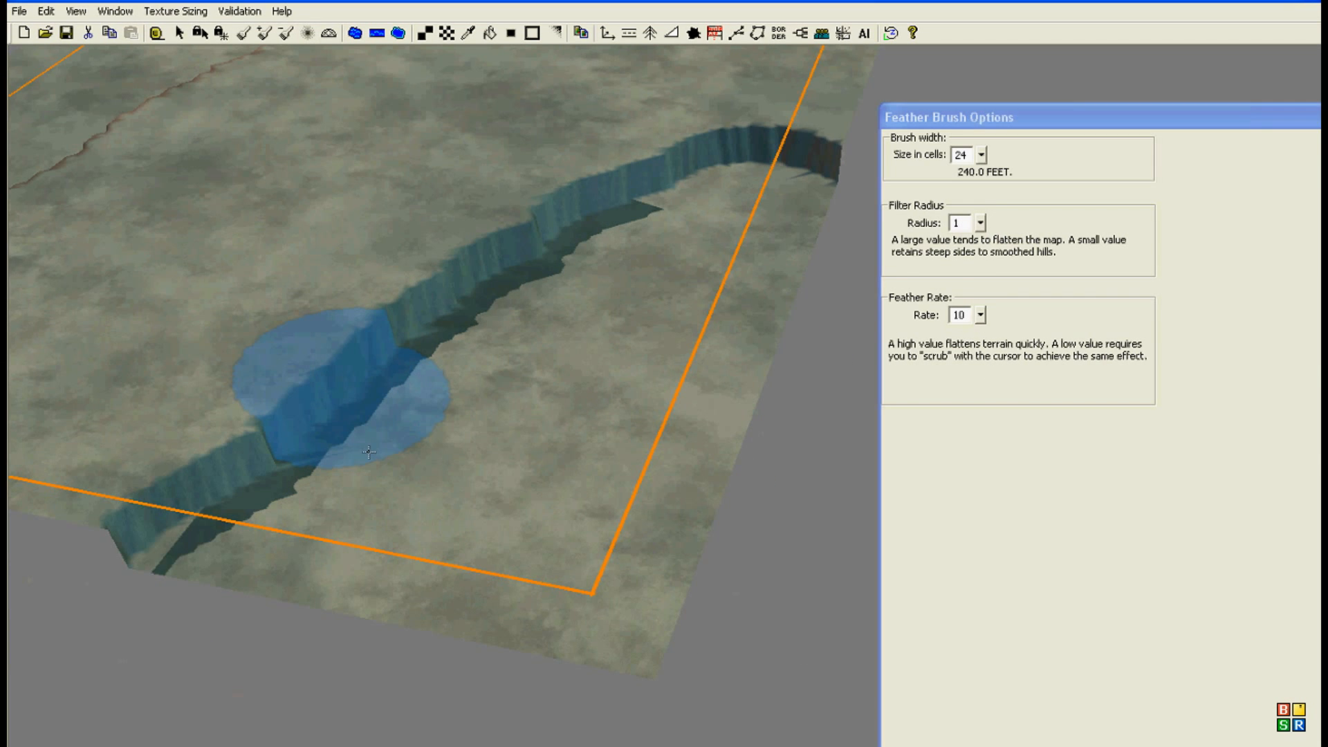
{"action": "right_click_drag", "start_coordinate": [328, 428], "coordinate": [496, 458]}
{"action": "scroll", "coordinate": [496, 457], "scroll_direction": "up", "scroll_amount": 5}
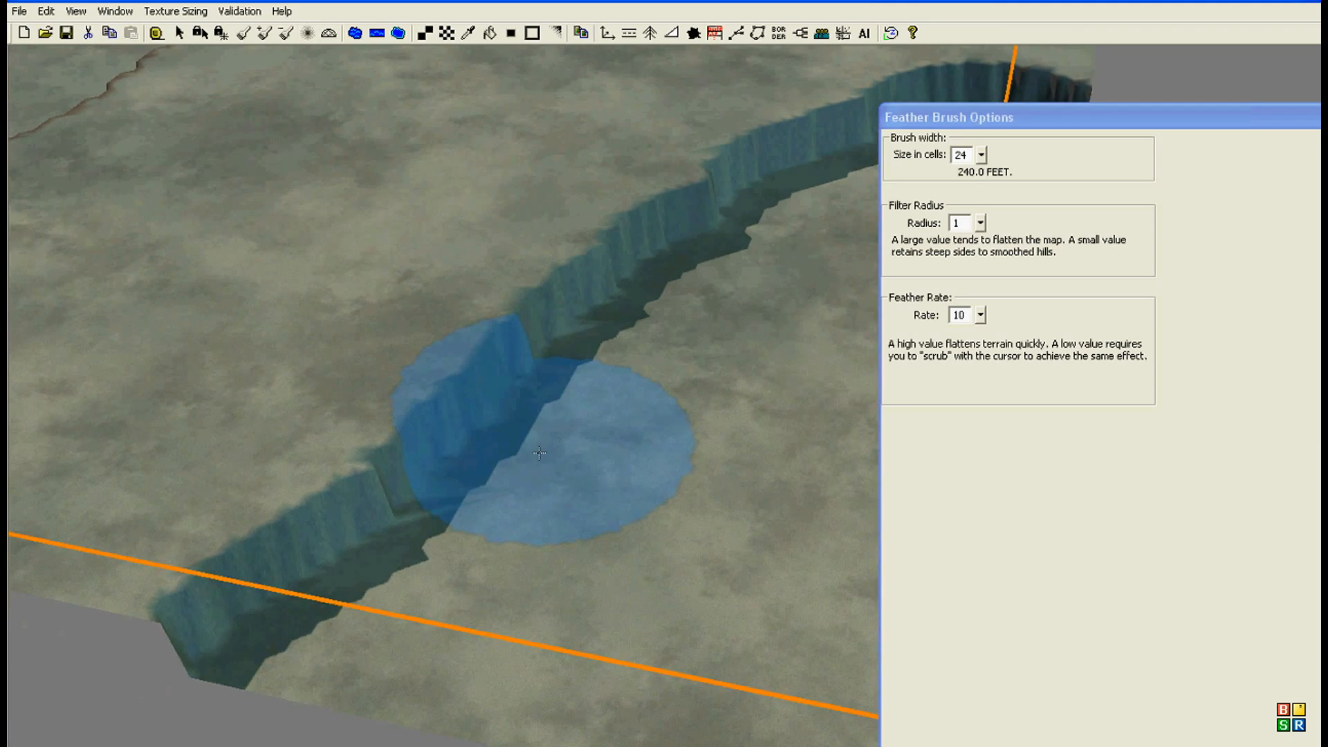
{"action": "right_click_drag", "start_coordinate": [508, 405], "coordinate": [474, 387]}
{"action": "left_click_drag", "start_coordinate": [344, 455], "coordinate": [148, 550]}
{"action": "mouse_move", "coordinate": [276, 527]}
{"action": "left_mouse_down"}
{"action": "mouse_move", "coordinate": [477, 400]}
{"action": "mouse_move", "coordinate": [588, 284]}
{"action": "mouse_move", "coordinate": [663, 253]}
{"action": "mouse_move", "coordinate": [816, 131]}
{"action": "mouse_move", "coordinate": [1024, 73]}
{"action": "mouse_move", "coordinate": [485, 304]}
{"action": "mouse_move", "coordinate": [298, 412]}
{"action": "mouse_move", "coordinate": [235, 498]}
{"action": "mouse_move", "coordinate": [308, 515]}
{"action": "left_mouse_up"}
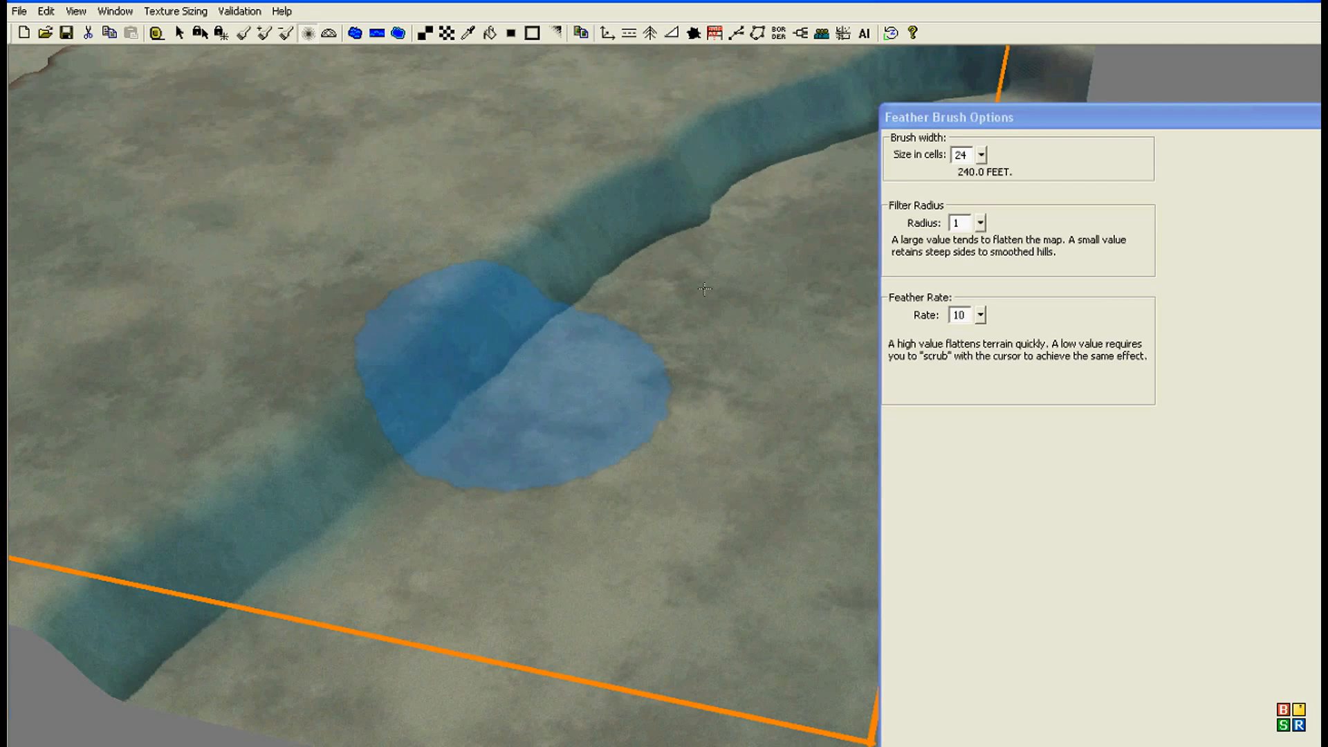
{"action": "middle_click_drag", "start_coordinate": [547, 291], "coordinate": [638, 339]}
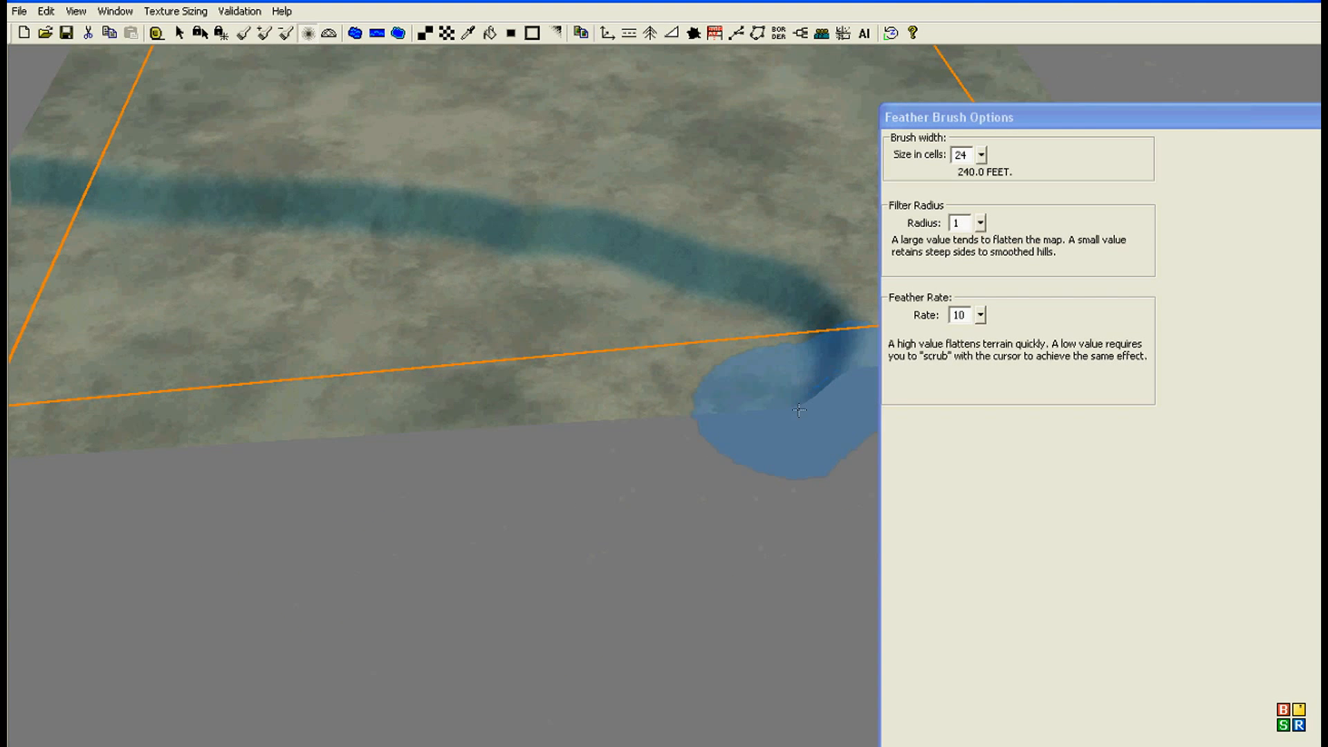
{"action": "middle_click_drag", "start_coordinate": [153, 250], "coordinate": [378, 372]}
{"action": "scroll", "coordinate": [378, 372], "scroll_direction": "down", "scroll_amount": 3}
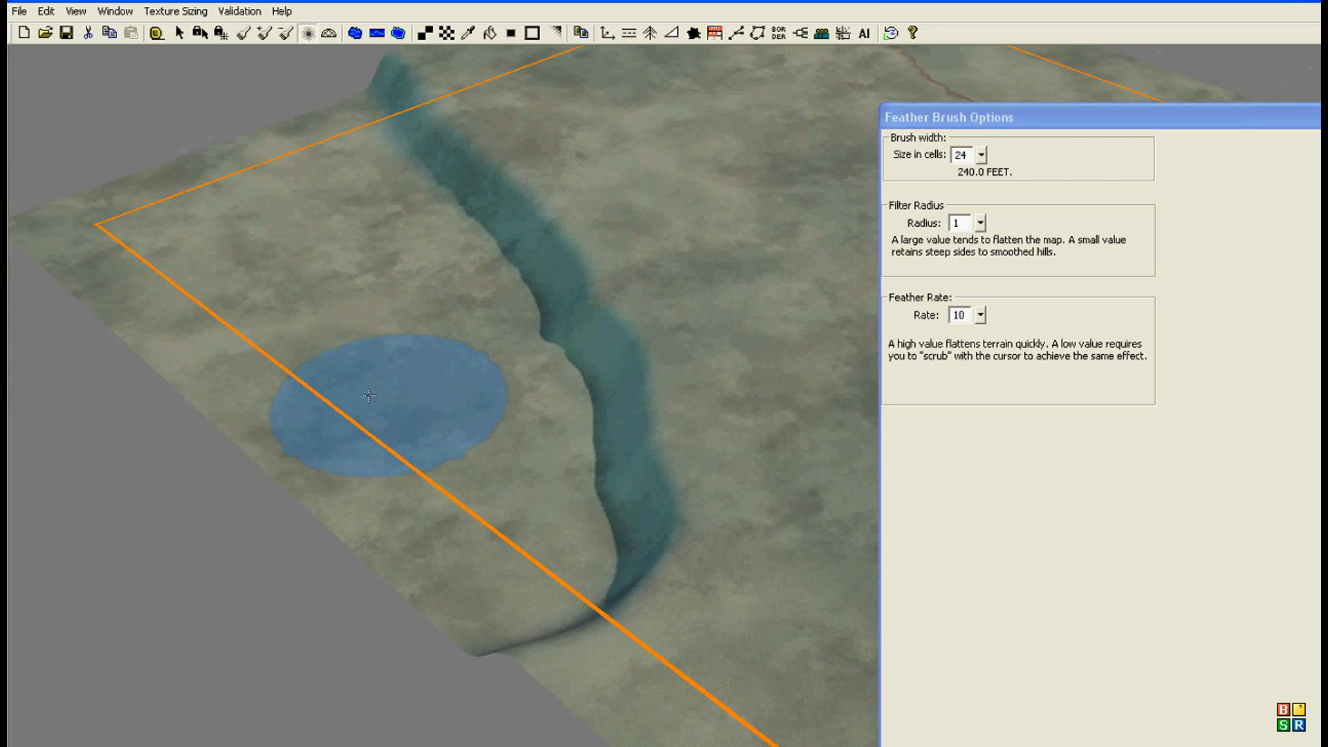
Step: Outline a closed lake/ocean water area enclosing the lowered corner and its smoothed cliff
{"action": "left_click", "coordinate": [355, 33]}
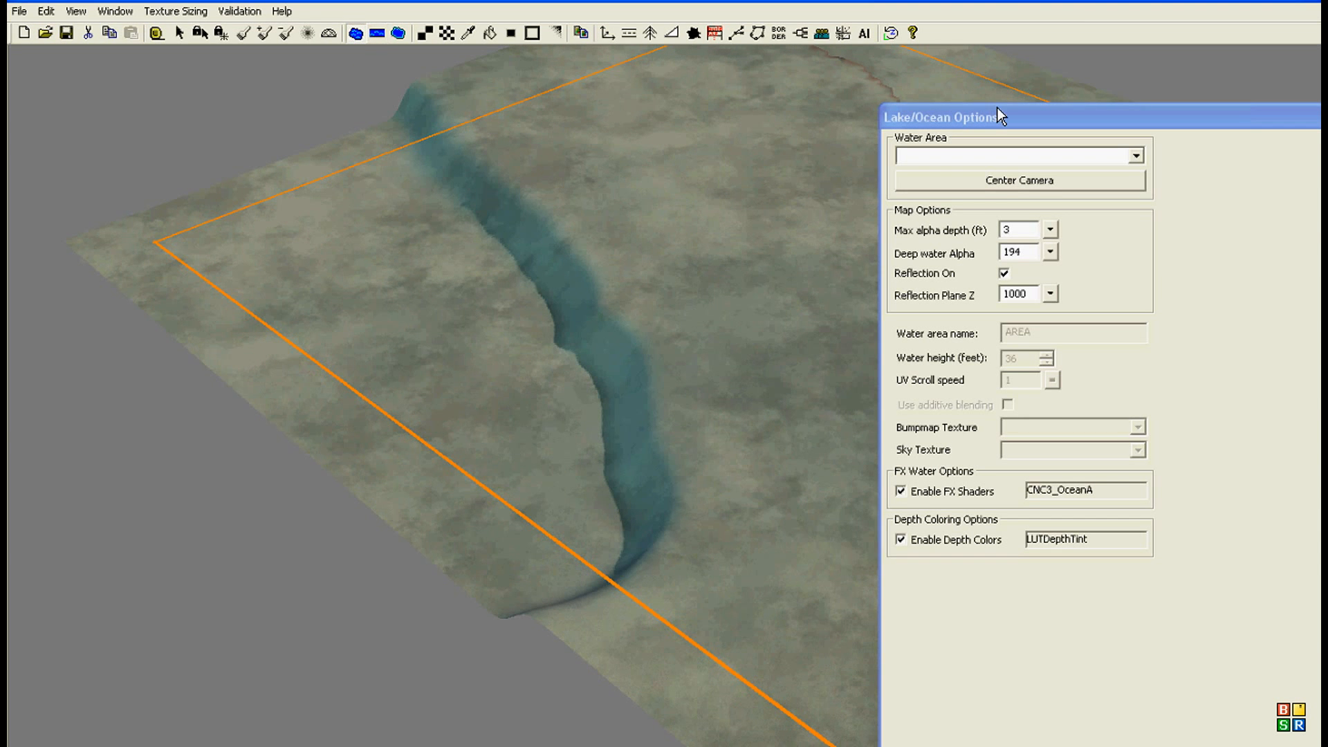
{"action": "left_click_drag", "start_coordinate": [998, 111], "coordinate": [910, 94]}
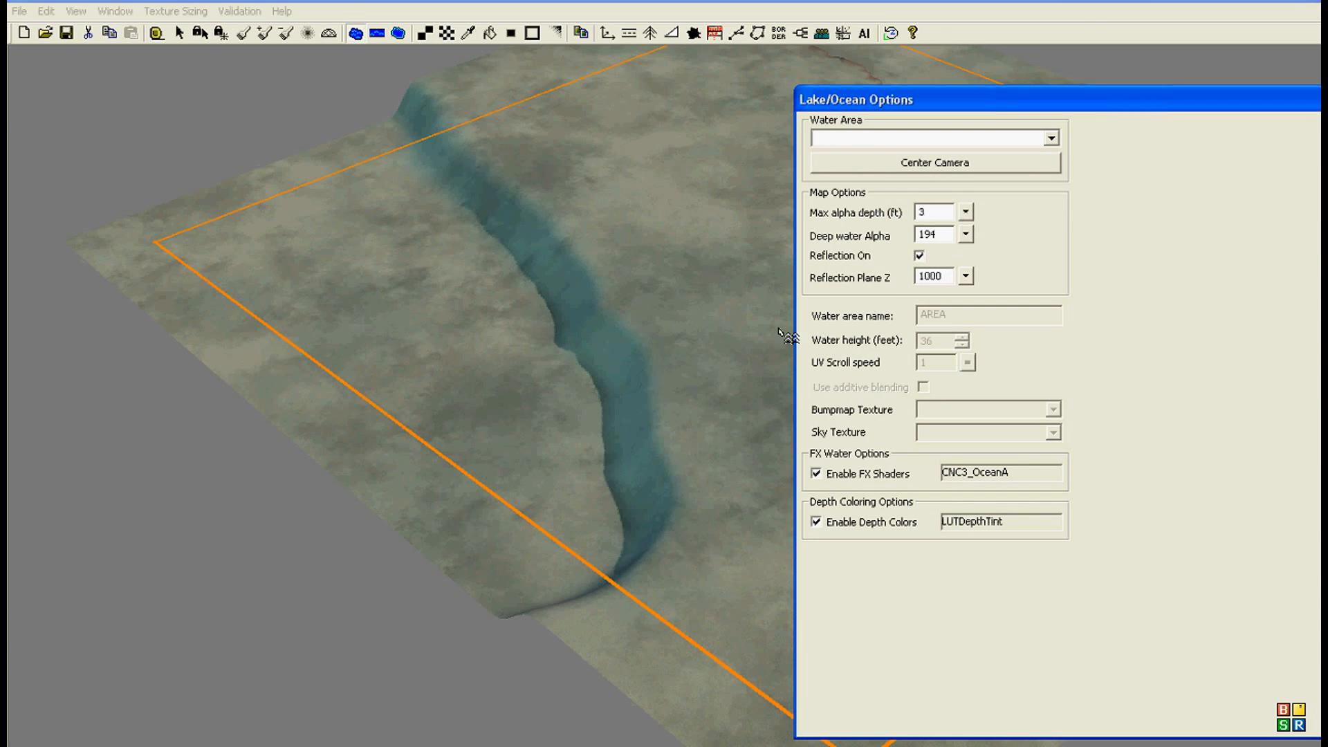
{"action": "right_click_drag", "start_coordinate": [225, 219], "coordinate": [196, 240]}
{"action": "scroll", "coordinate": [426, 151], "scroll_direction": "down", "scroll_amount": 1}
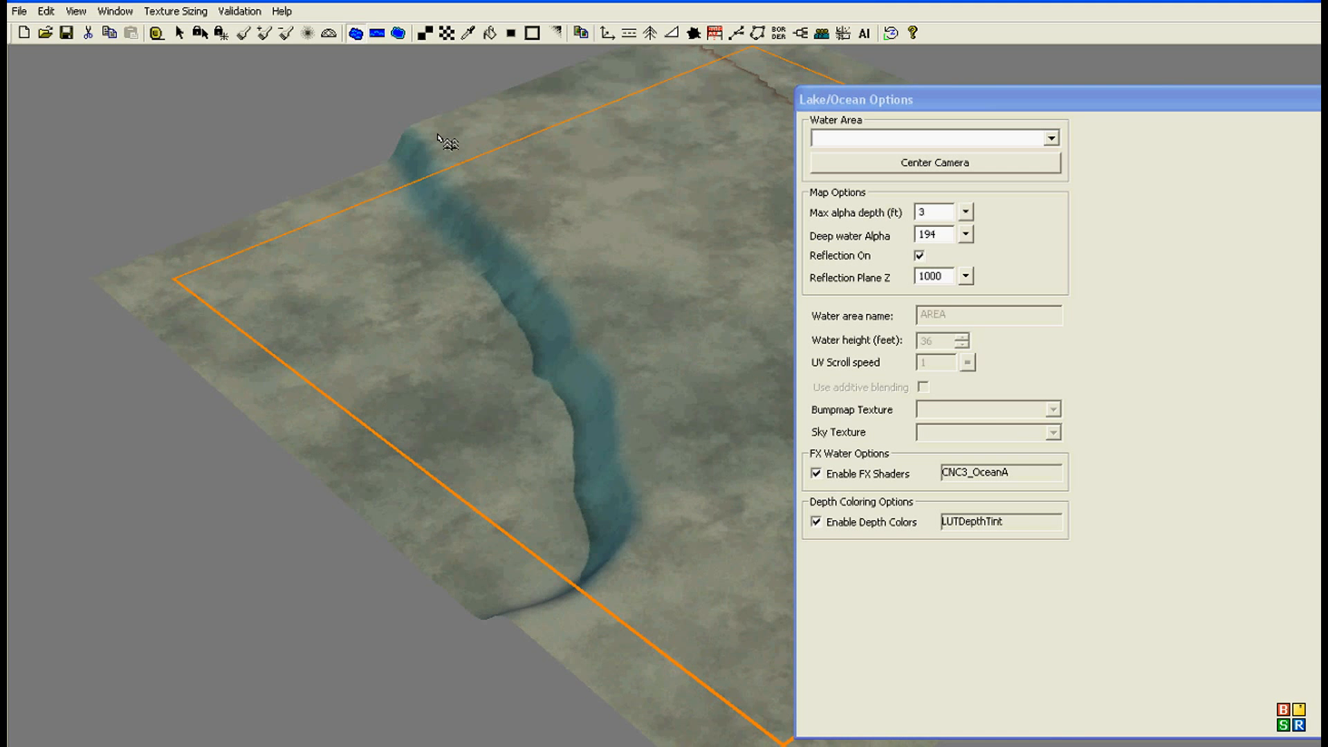
{"action": "left_click", "coordinate": [439, 135]}
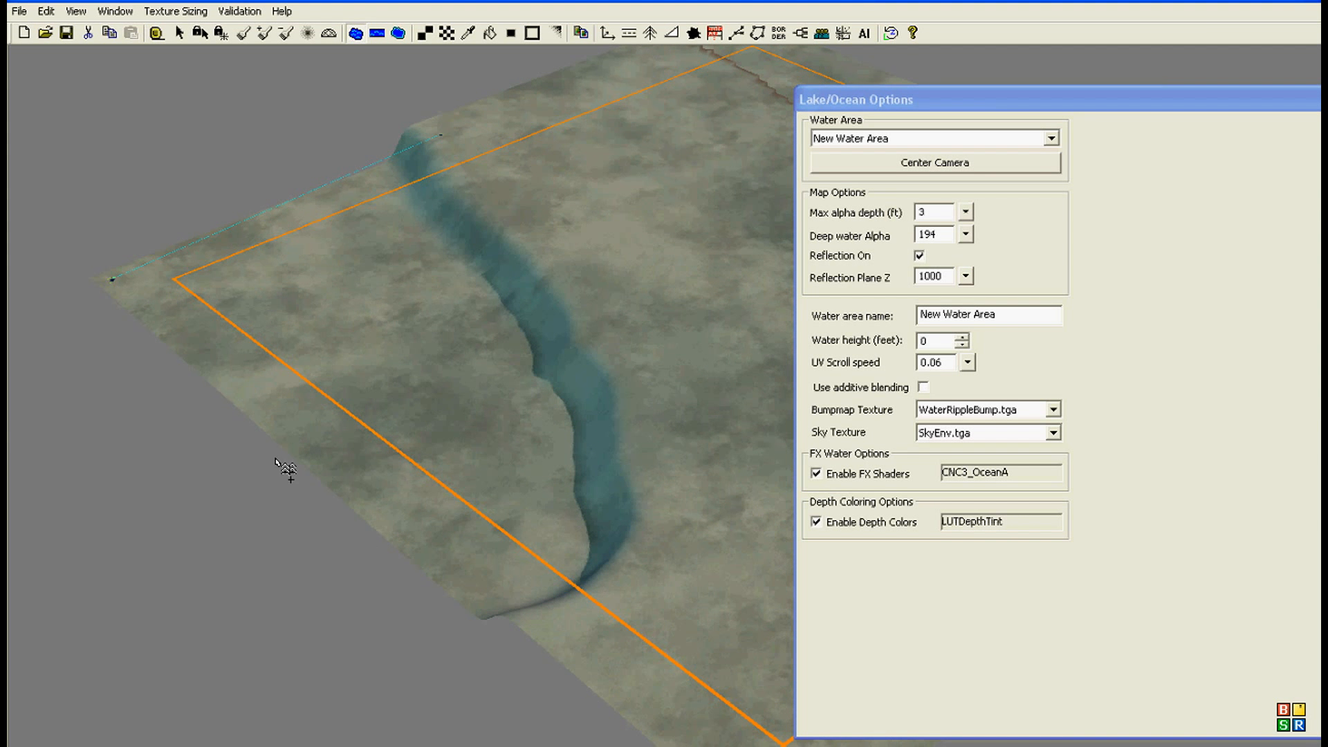
{"action": "left_click", "coordinate": [350, 572]}
{"action": "left_click", "coordinate": [537, 656]}
{"action": "left_click", "coordinate": [730, 553]}
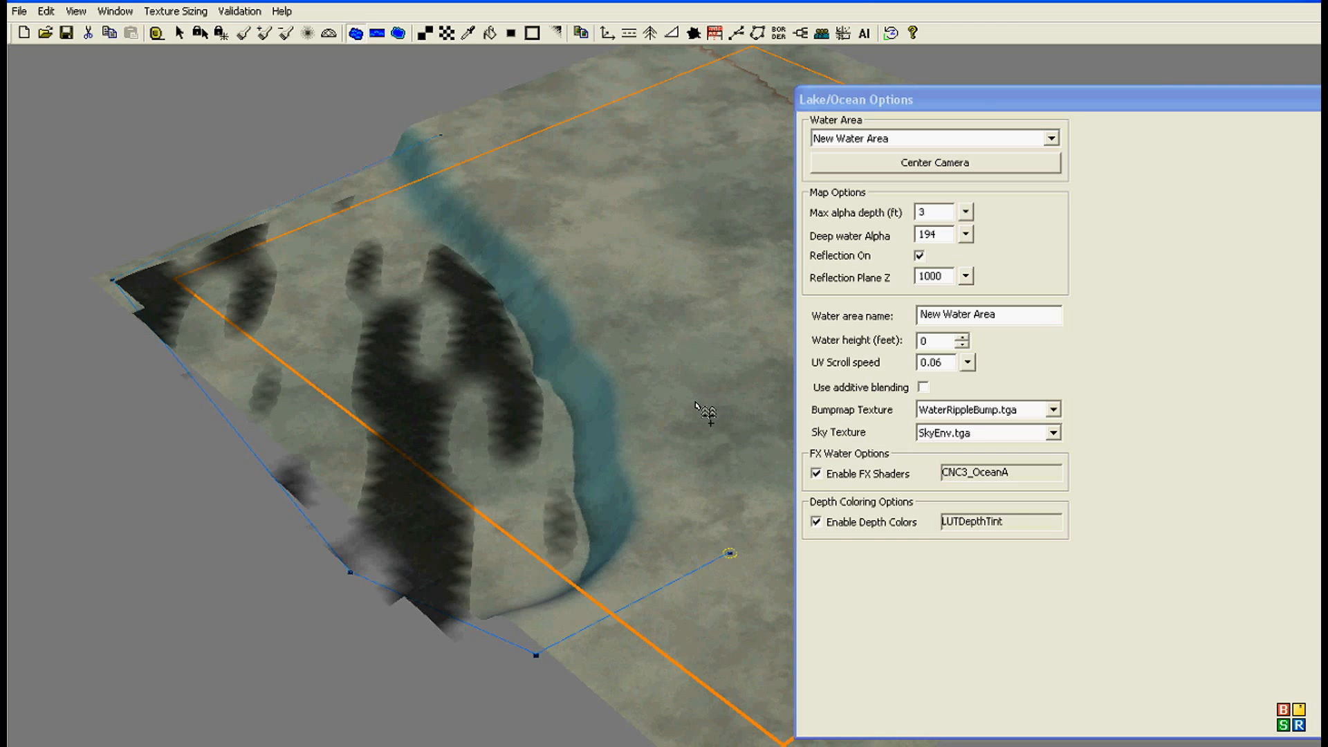
{"action": "left_click", "coordinate": [679, 332]}
{"action": "left_click", "coordinate": [518, 178]}
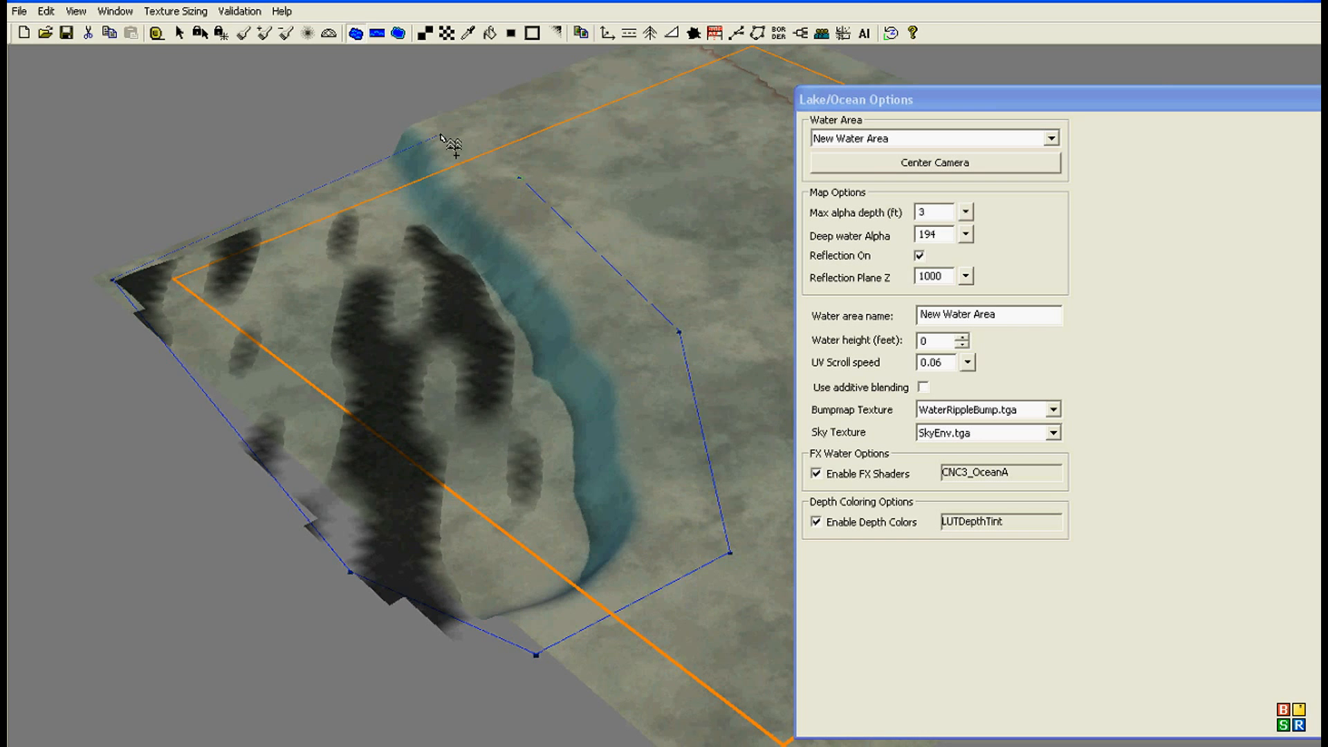
{"action": "left_click", "coordinate": [440, 135]}
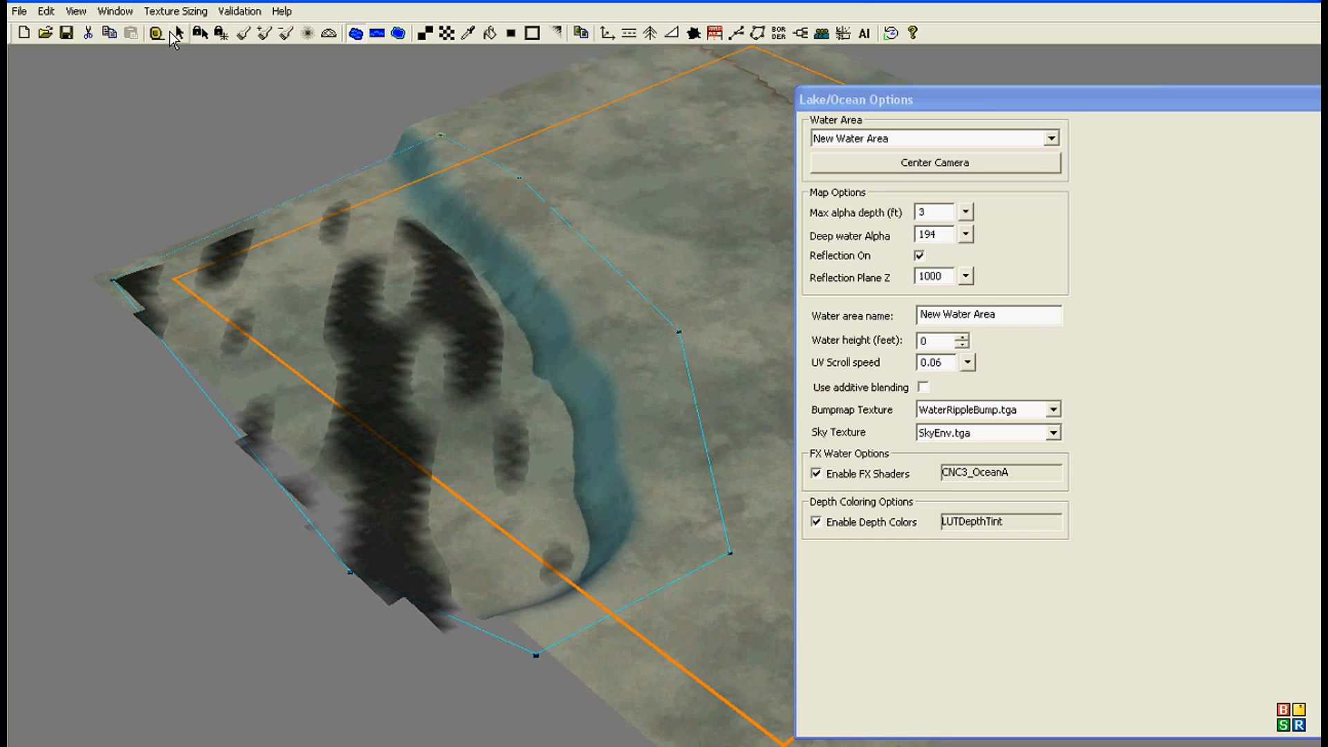
Step: Rename the new water area as OCEAN_TEST
{"action": "left_click", "coordinate": [982, 314]}
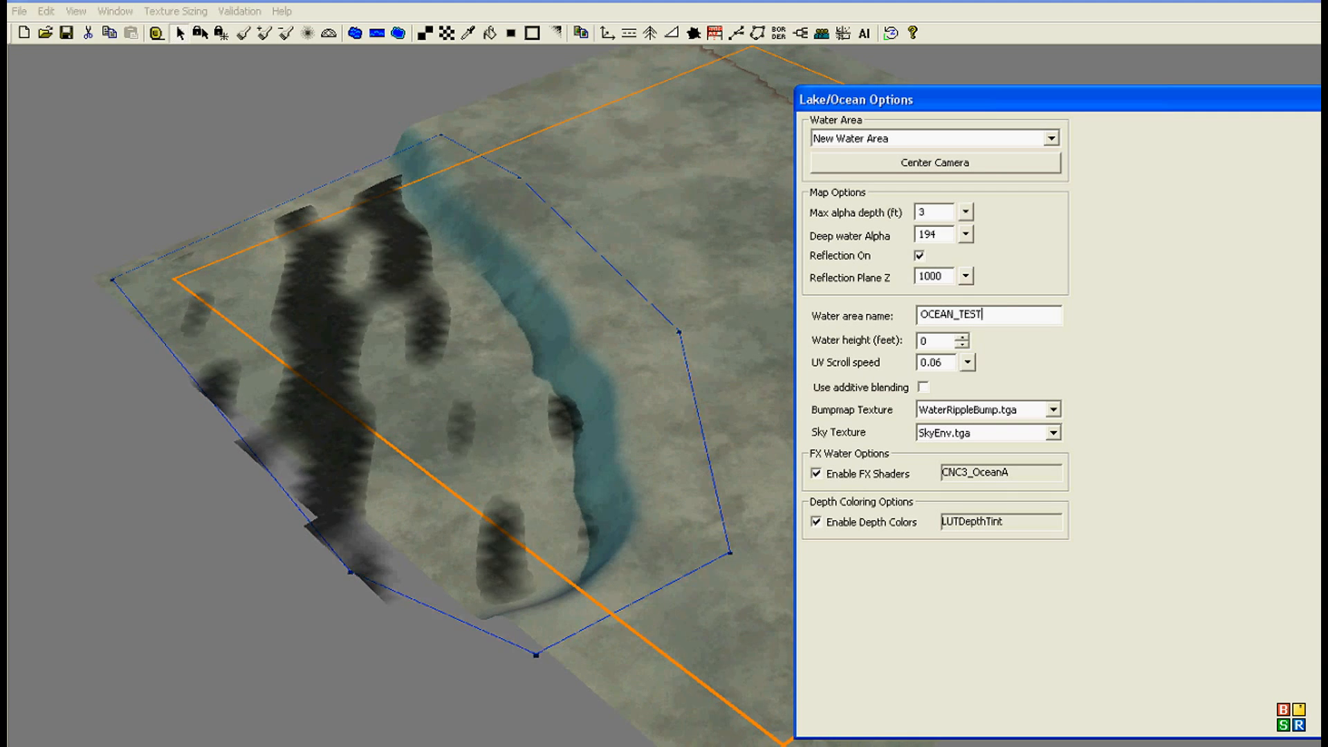
{"action": "right_click_drag", "start_coordinate": [433, 313], "coordinate": [463, 263]}
{"action": "scroll", "coordinate": [579, 350], "scroll_direction": "up", "scroll_amount": 3}
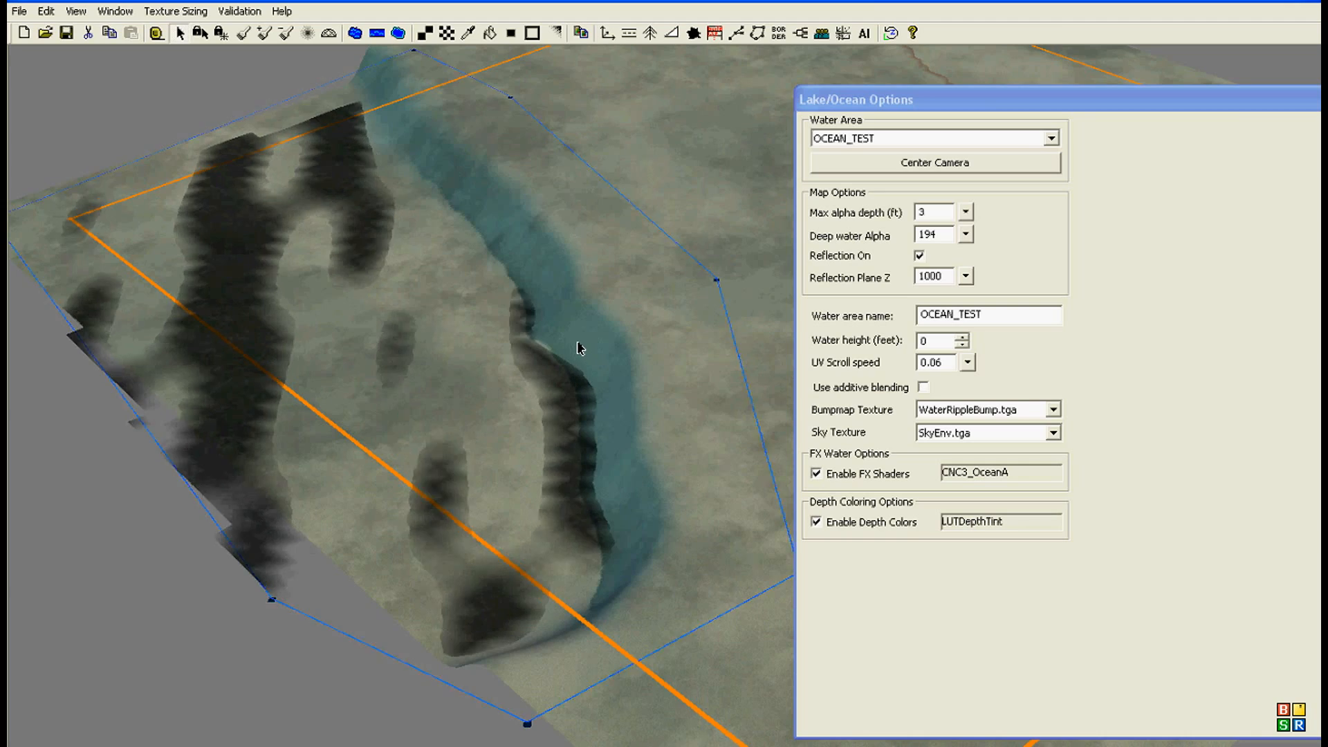
Step: Move two inland outline points of the OCEAN_TEST area closer to the cliff's edge
{"action": "right_click_drag", "start_coordinate": [579, 348], "coordinate": [544, 326]}
{"action": "left_click_drag", "start_coordinate": [741, 522], "coordinate": [651, 524]}
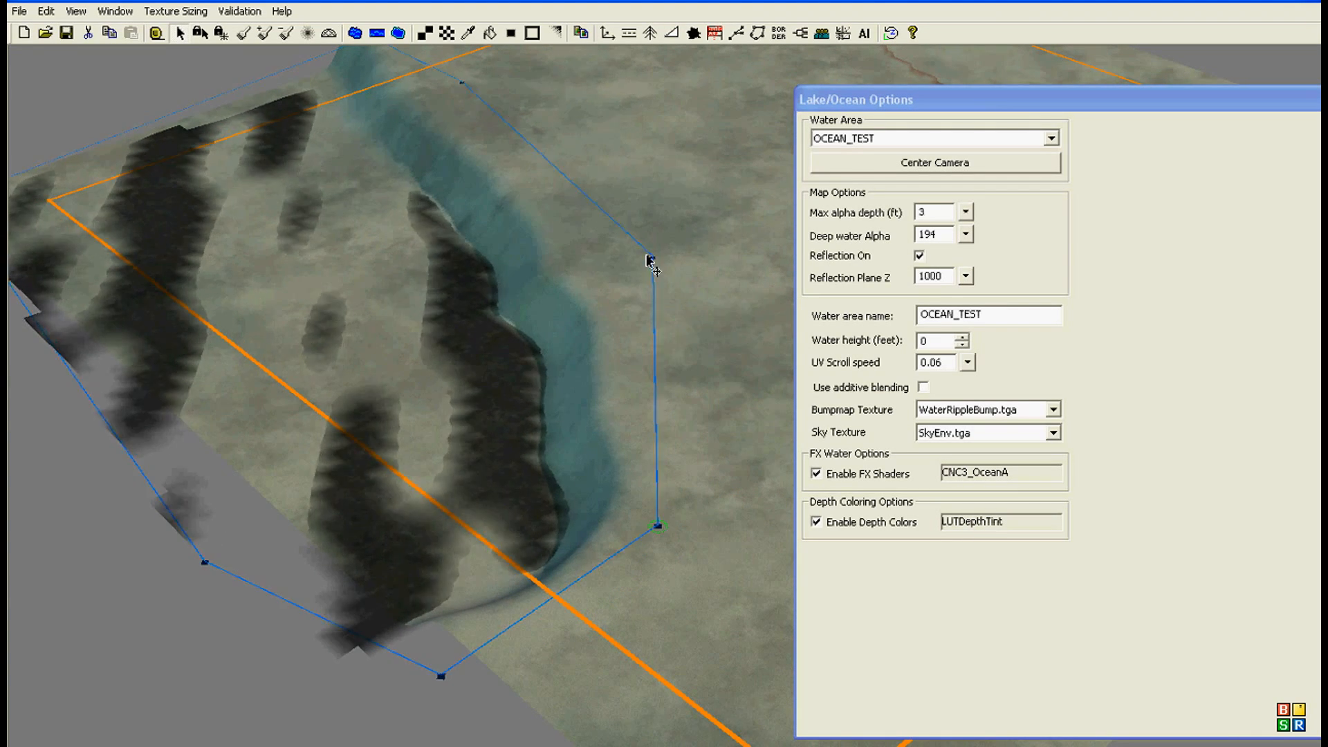
{"action": "left_click_drag", "start_coordinate": [650, 256], "coordinate": [615, 277]}
{"action": "right_click_drag", "start_coordinate": [401, 297], "coordinate": [446, 422]}
{"action": "scroll", "coordinate": [440, 408], "scroll_direction": "down", "scroll_amount": 1}
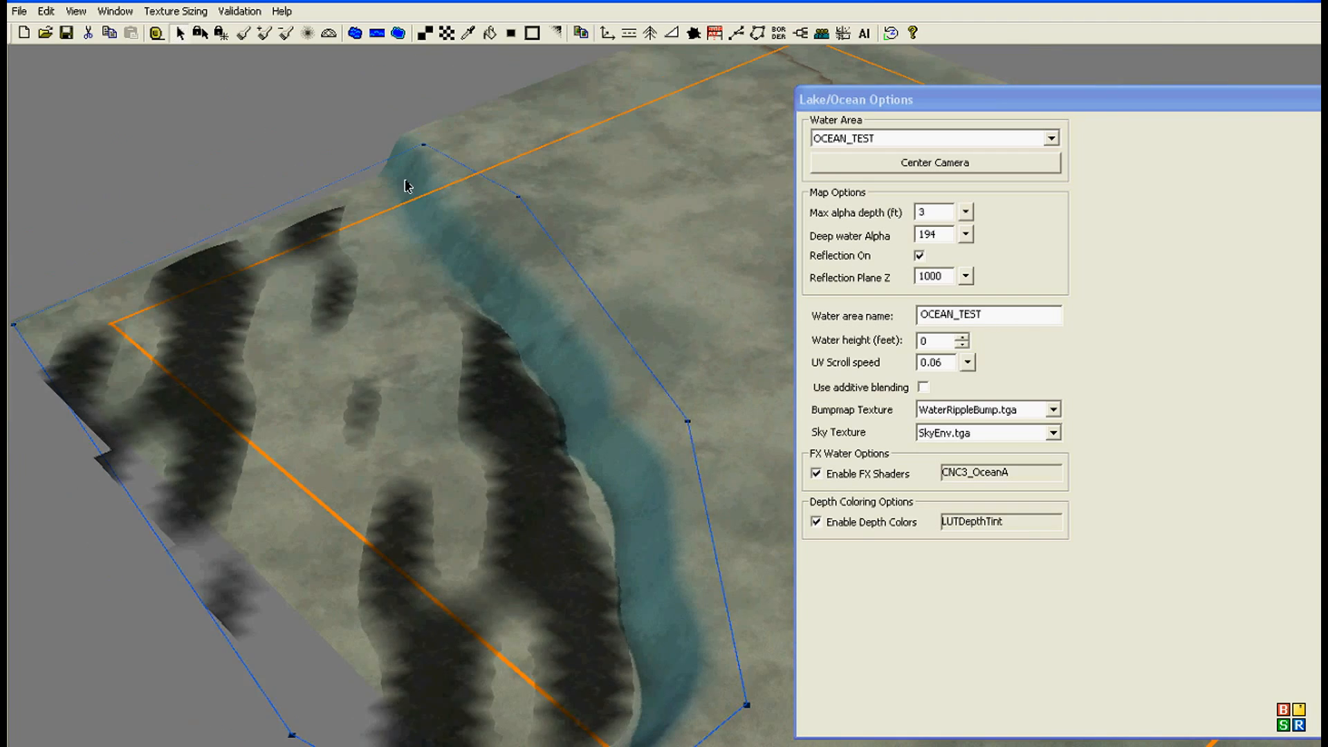
Step: Reposition the OCEAN_TEST outline points so the area follows the map's outer edge and the cliff more closely
{"action": "left_click_drag", "start_coordinate": [417, 143], "coordinate": [445, 160]}
{"action": "right_click_drag", "start_coordinate": [421, 232], "coordinate": [429, 106]}
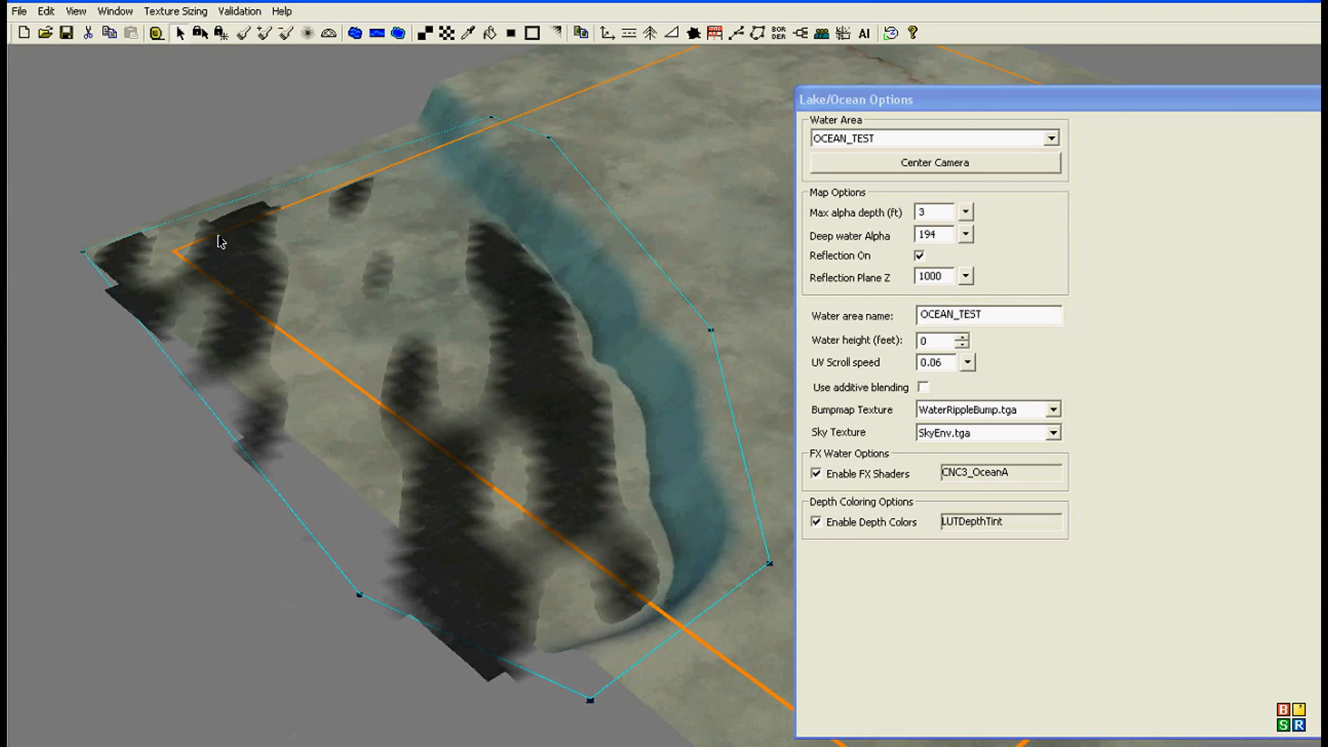
{"action": "left_click_drag", "start_coordinate": [92, 244], "coordinate": [148, 252]}
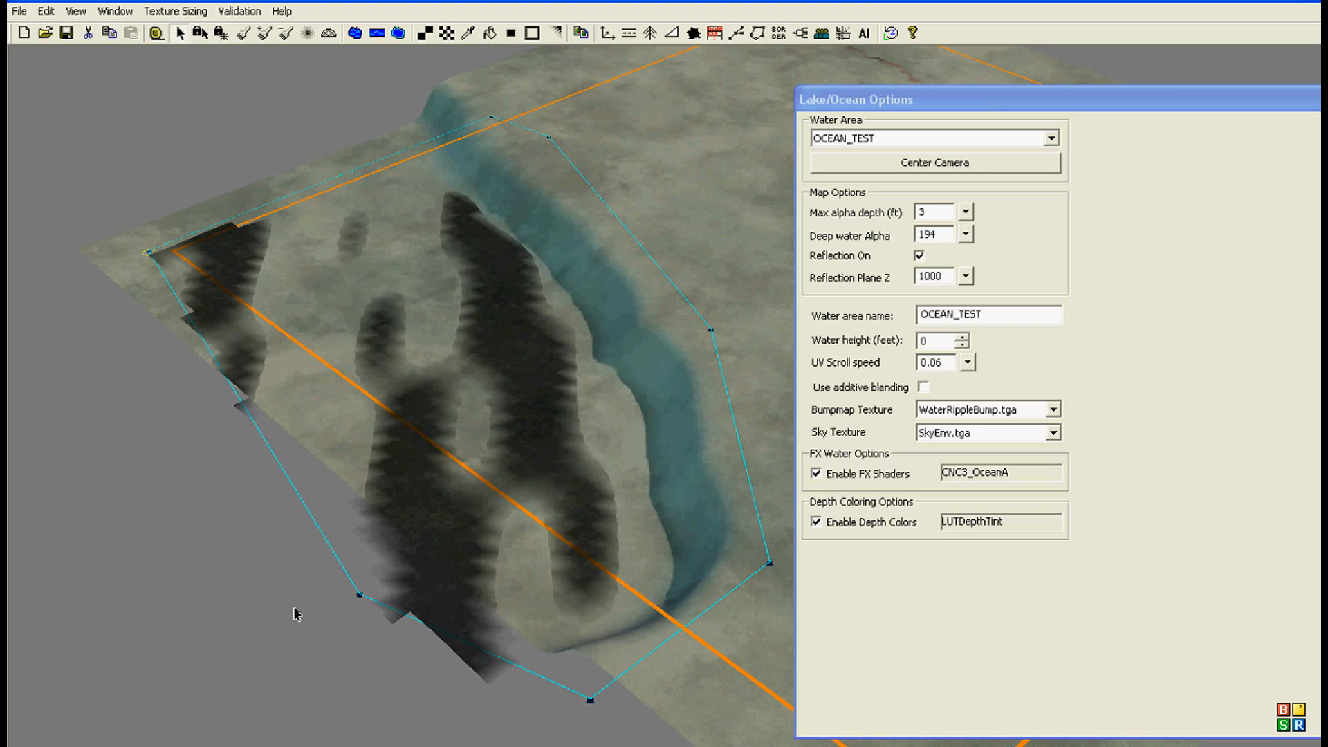
{"action": "left_click", "coordinate": [421, 566]}
{"action": "left_click_drag", "start_coordinate": [360, 596], "coordinate": [462, 536]}
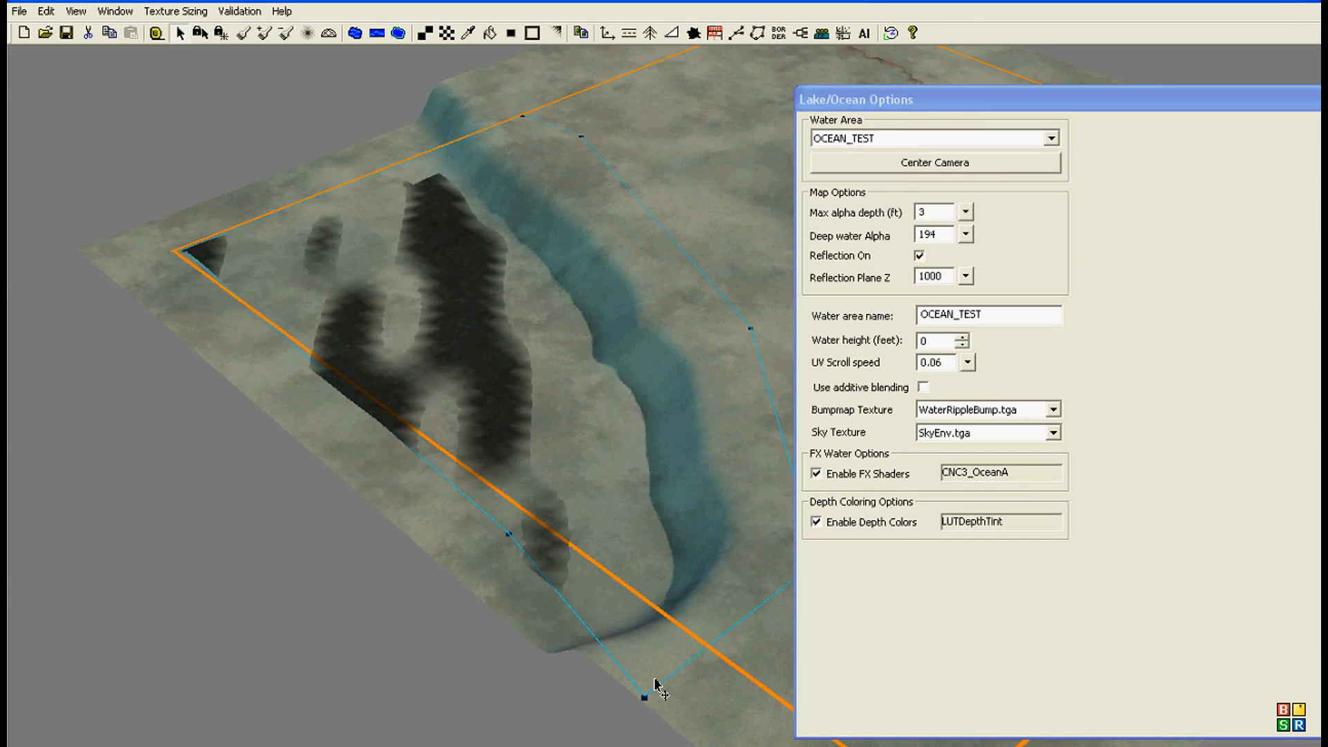
{"action": "left_click_drag", "start_coordinate": [559, 677], "coordinate": [670, 653]}
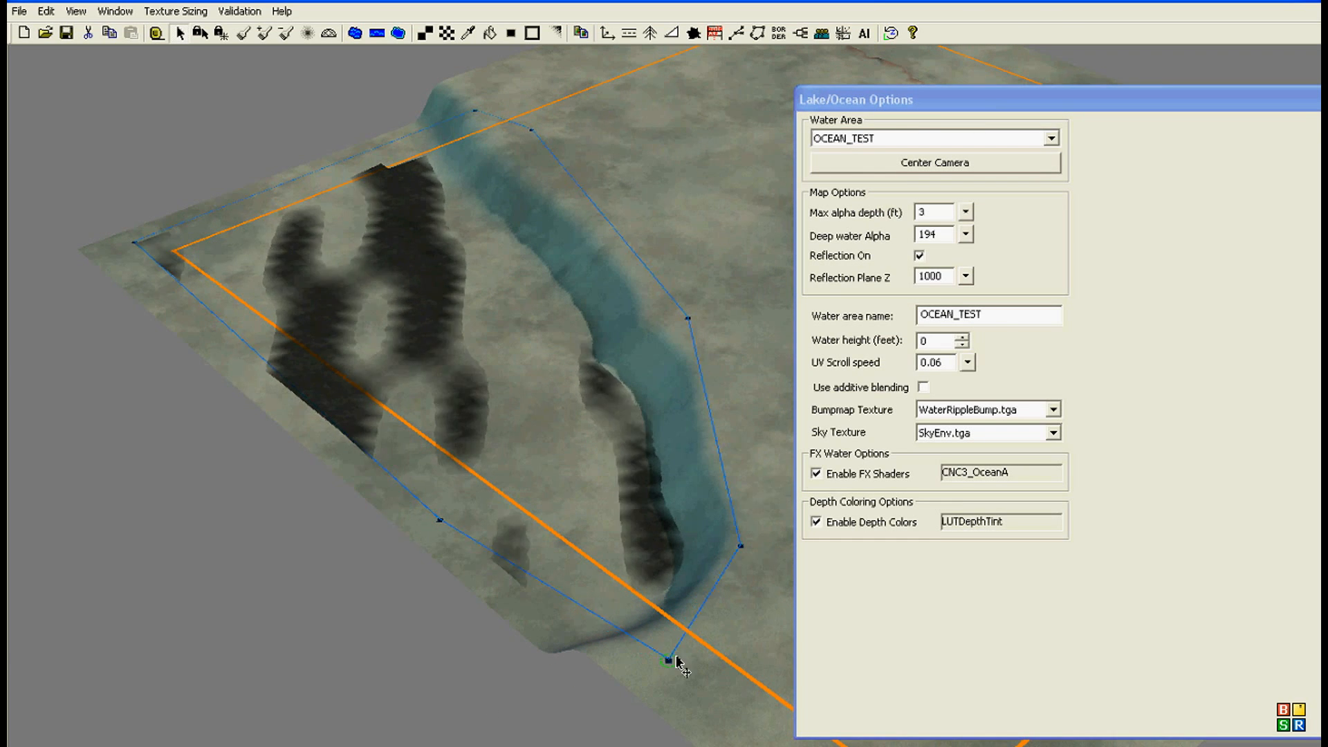
{"action": "right_click_drag", "start_coordinate": [595, 653], "coordinate": [508, 681]}
{"action": "middle_click_drag", "start_coordinate": [509, 682], "coordinate": [531, 698]}
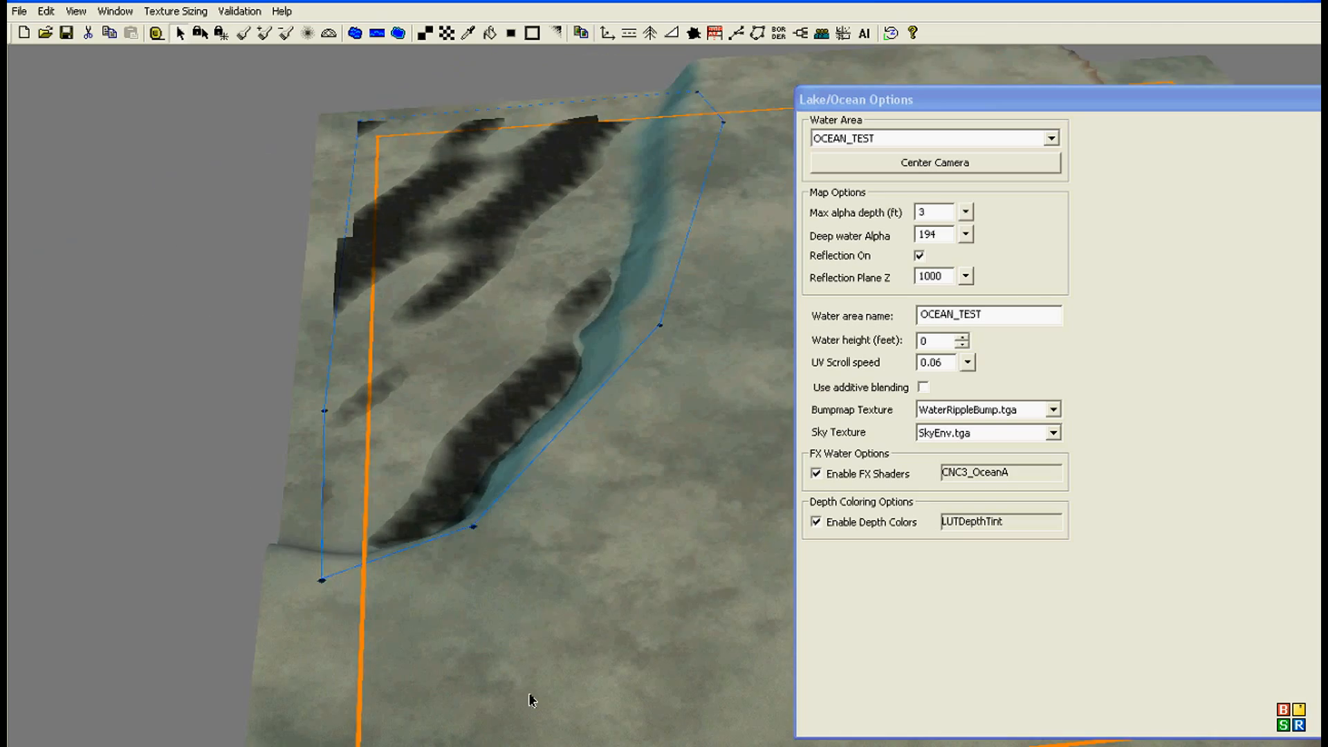
{"action": "scroll", "coordinate": [524, 681], "scroll_direction": "up", "scroll_amount": 5}
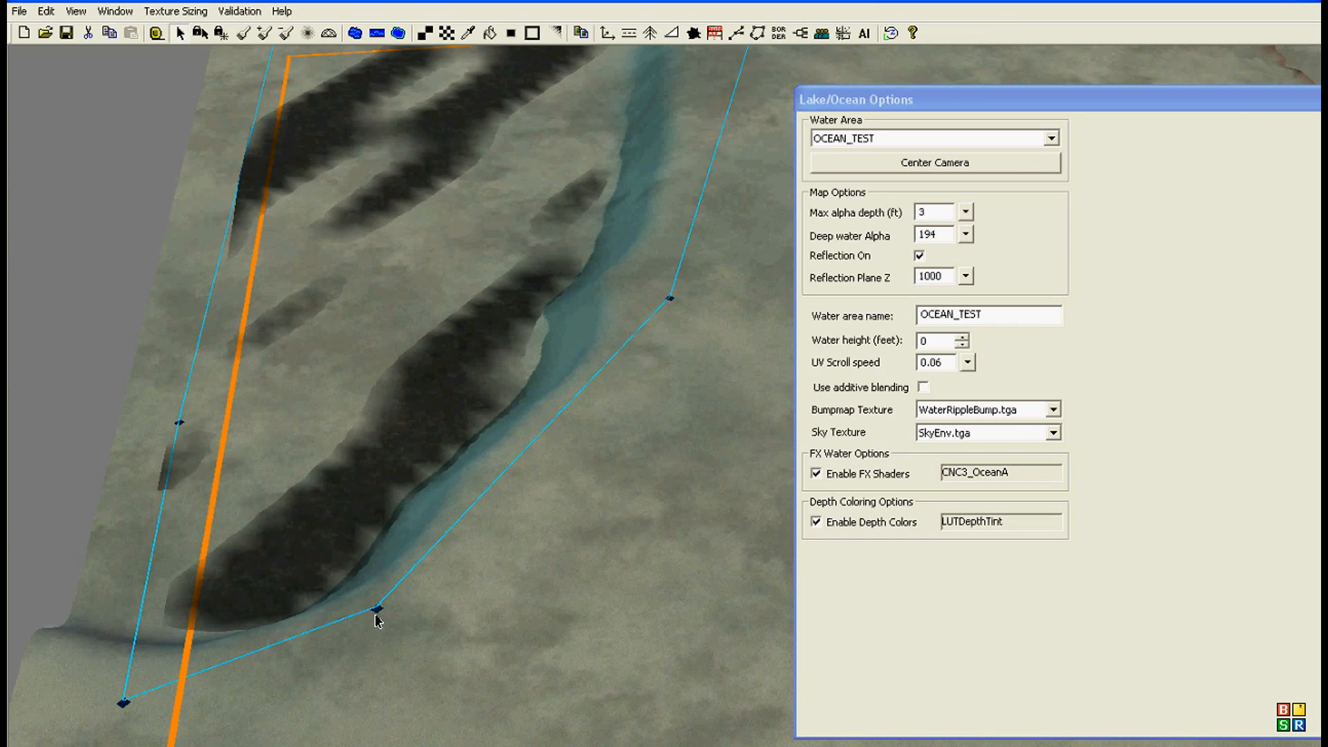
{"action": "scroll", "coordinate": [476, 558], "scroll_direction": "down", "scroll_amount": 3}
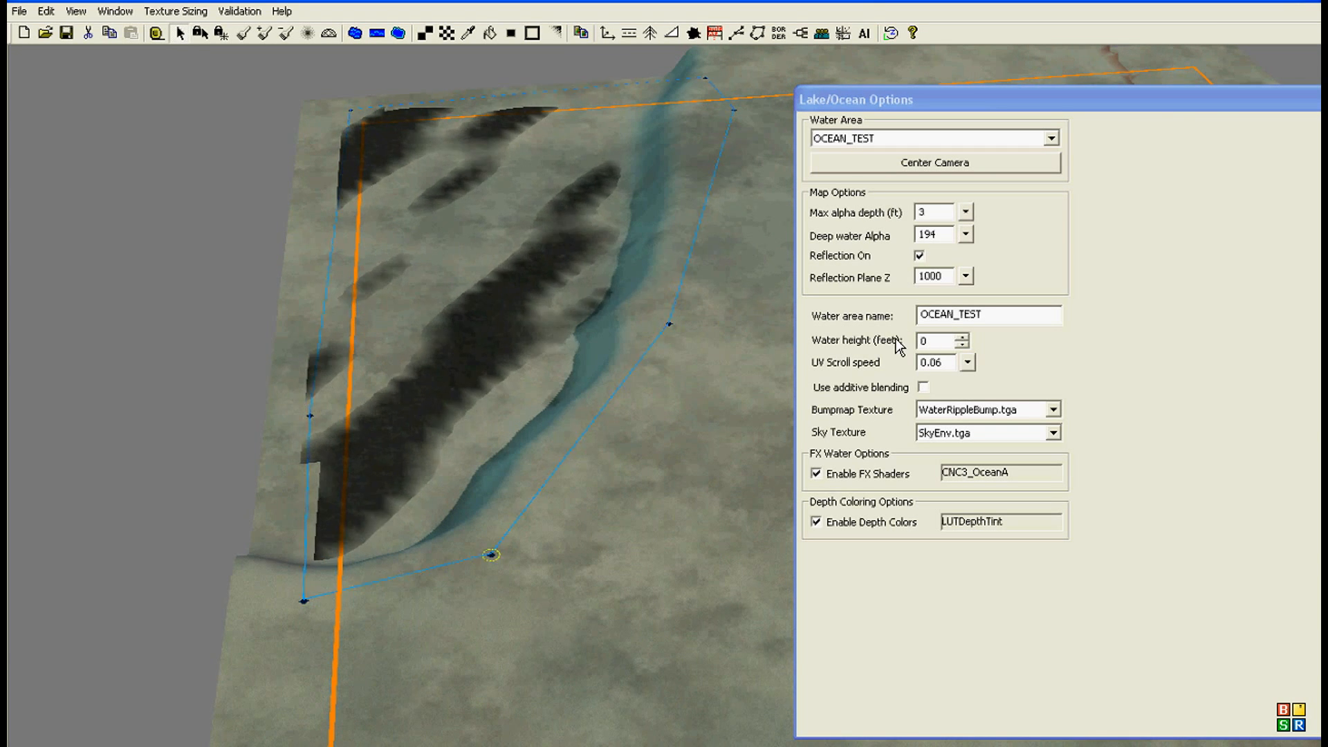
Step: Raise the water height of the OCEAN_TEST area to 35 feet
{"action": "left_click", "coordinate": [962, 338]}
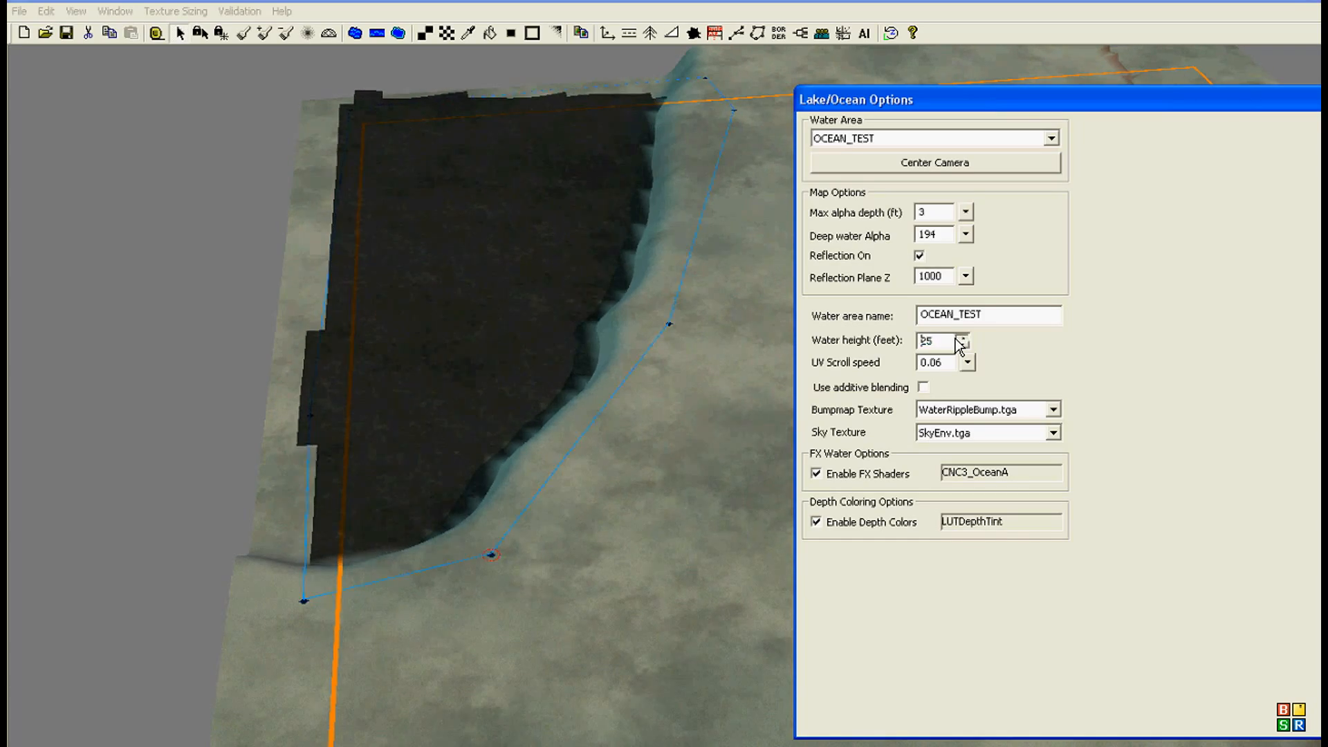
{"action": "left_click", "coordinate": [957, 339]}
{"action": "middle_click_drag", "start_coordinate": [699, 429], "coordinate": [485, 523]}
{"action": "right_click_drag", "start_coordinate": [471, 539], "coordinate": [633, 457]}
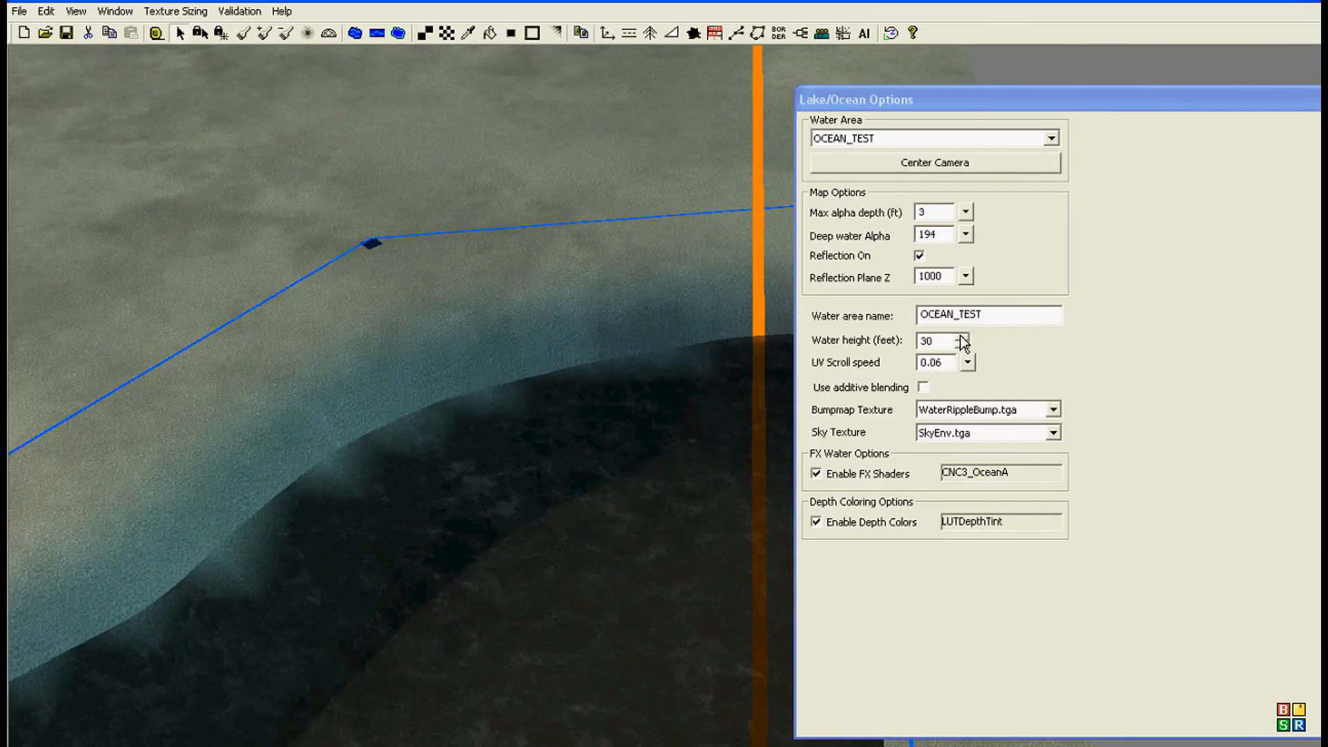
{"action": "left_click", "coordinate": [961, 335]}
{"action": "left_click", "coordinate": [961, 334]}
{"action": "left_click", "coordinate": [961, 334]}
{"action": "left_click", "coordinate": [962, 337]}
{"action": "left_click", "coordinate": [962, 337]}
{"action": "left_click", "coordinate": [303, 378]}
{"action": "middle_click_drag", "start_coordinate": [303, 377], "coordinate": [591, 452]}
{"action": "left_click", "coordinate": [501, 361]}
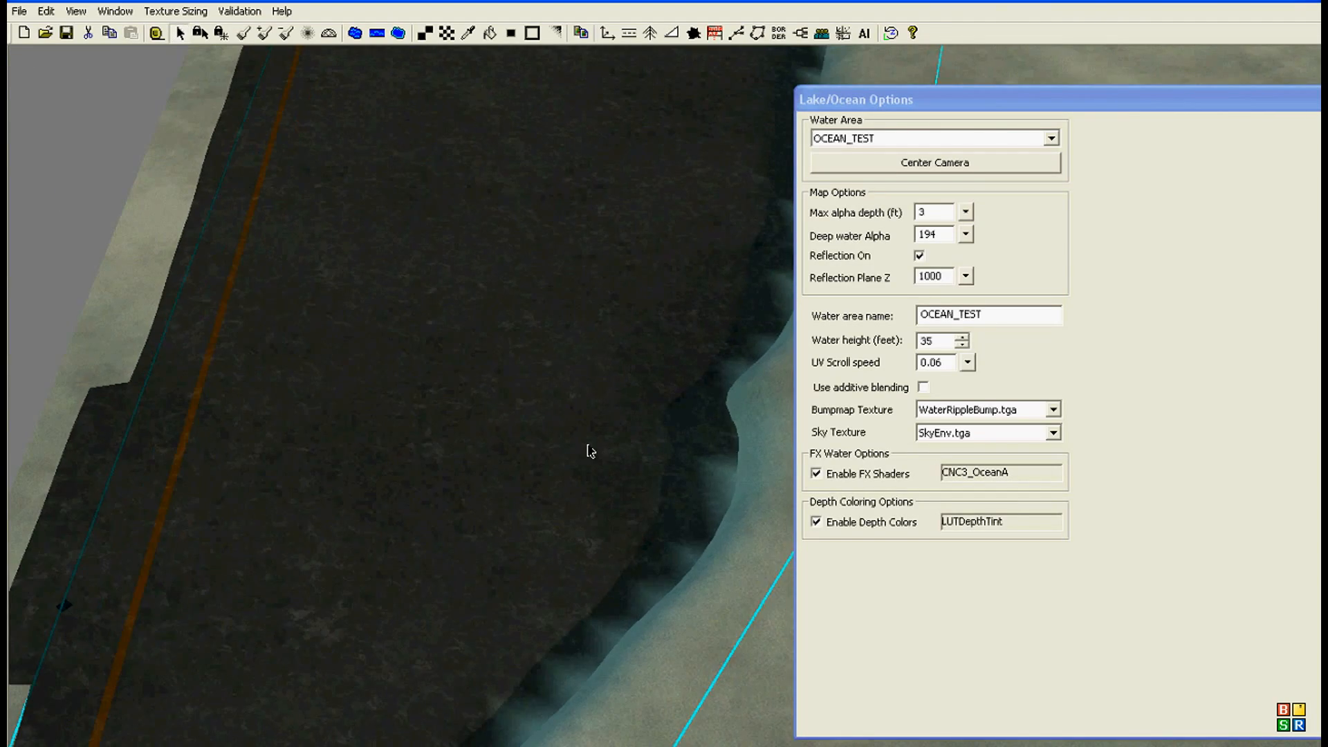
Step: Set the UV scroll speed of OCEAN_TEST to 0 and enable additive blending
{"action": "left_click", "coordinate": [966, 362]}
{"action": "left_click", "coordinate": [966, 290]}
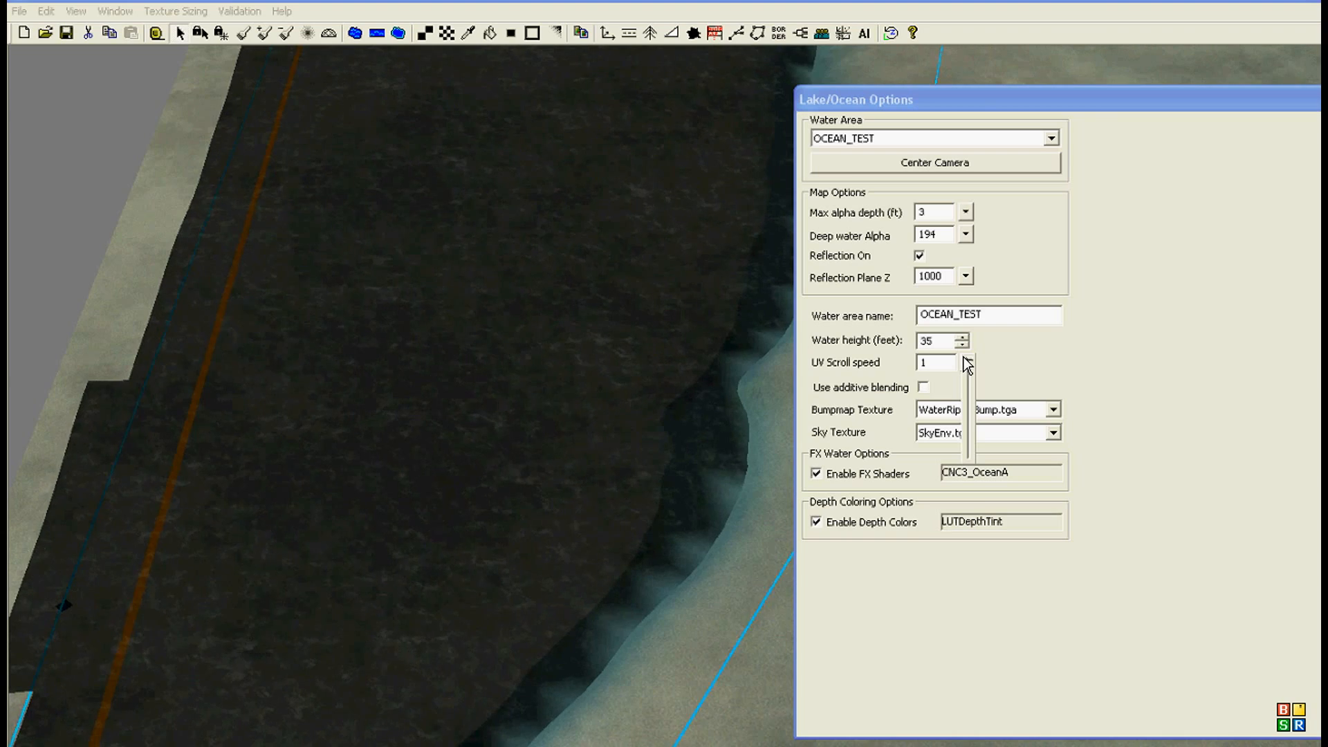
{"action": "left_click_drag", "start_coordinate": [968, 444], "coordinate": [973, 497]}
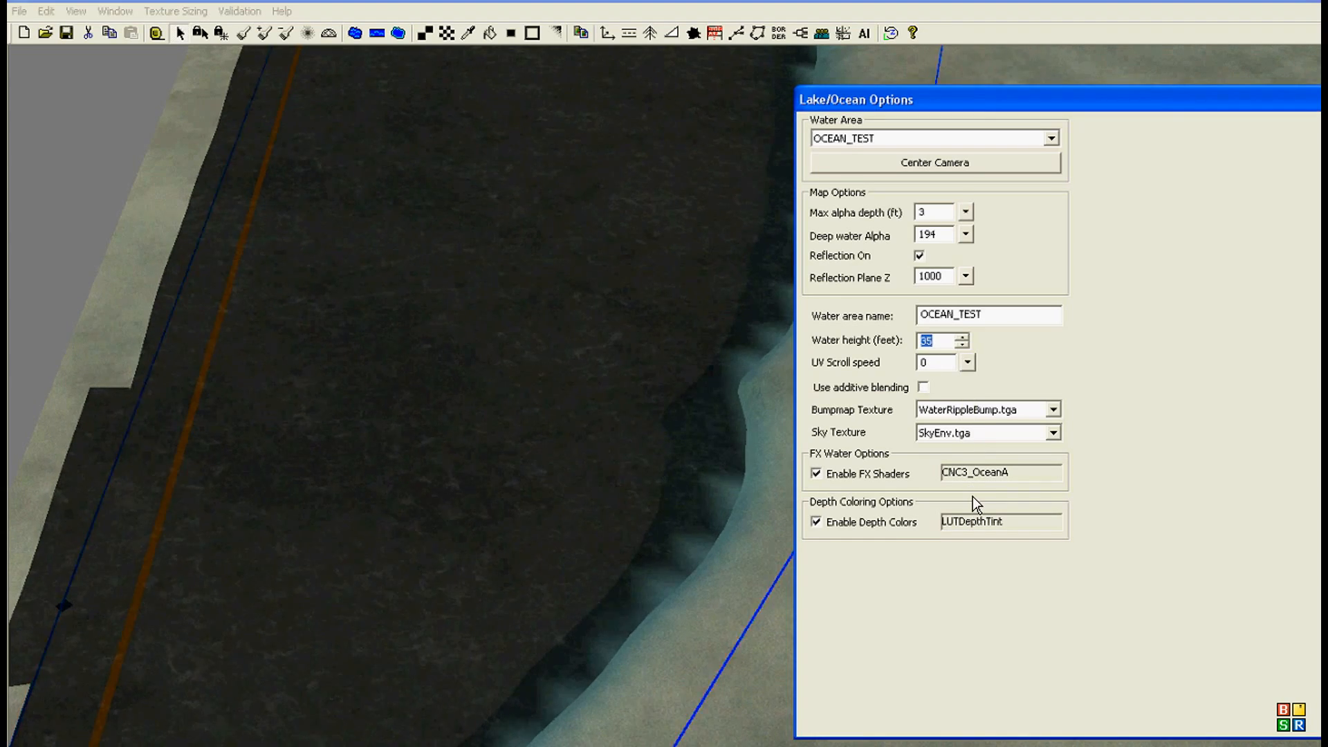
{"action": "left_click", "coordinate": [922, 387]}
Step: Try the lava, marsh and ripple bumpmap textures on OCEAN_TEST and settle on WaterRippleBump2.tga
{"action": "left_click", "coordinate": [1040, 412]}
{"action": "left_click", "coordinate": [998, 427]}
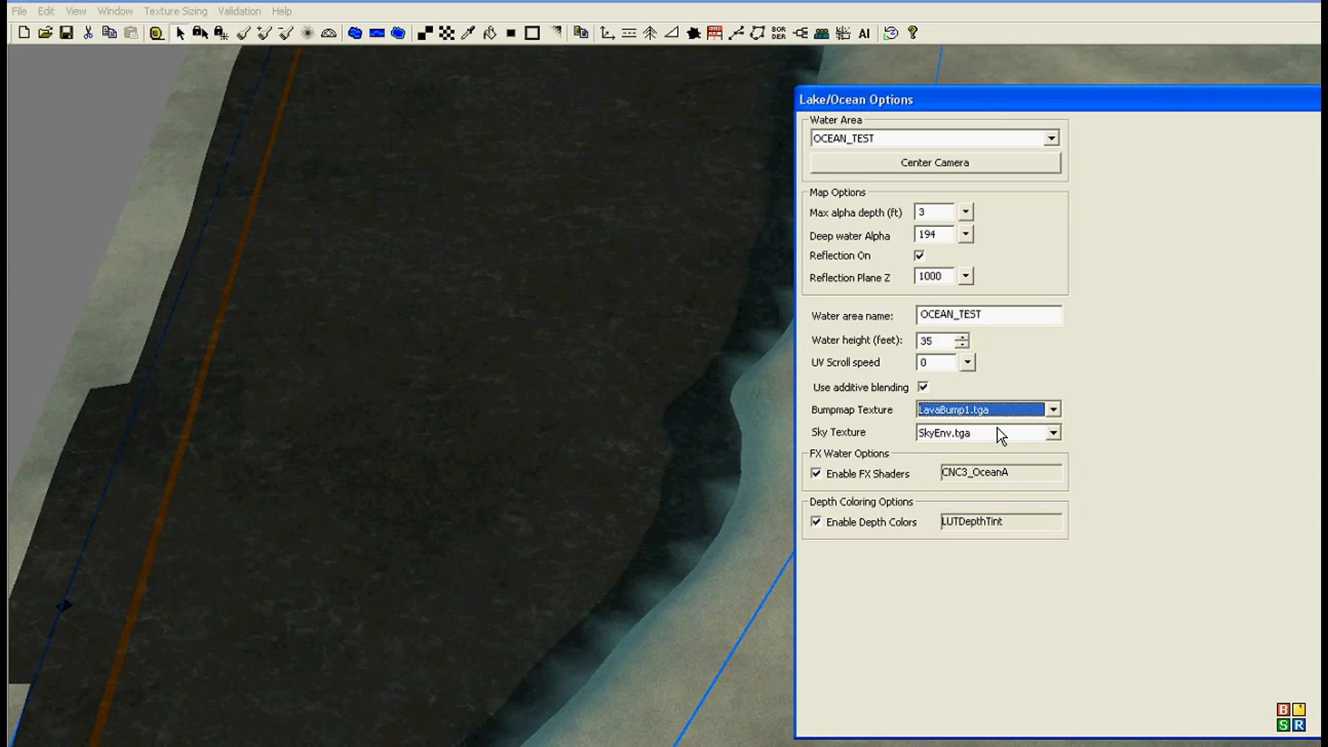
{"action": "left_click", "coordinate": [1007, 408]}
{"action": "left_click", "coordinate": [993, 437]}
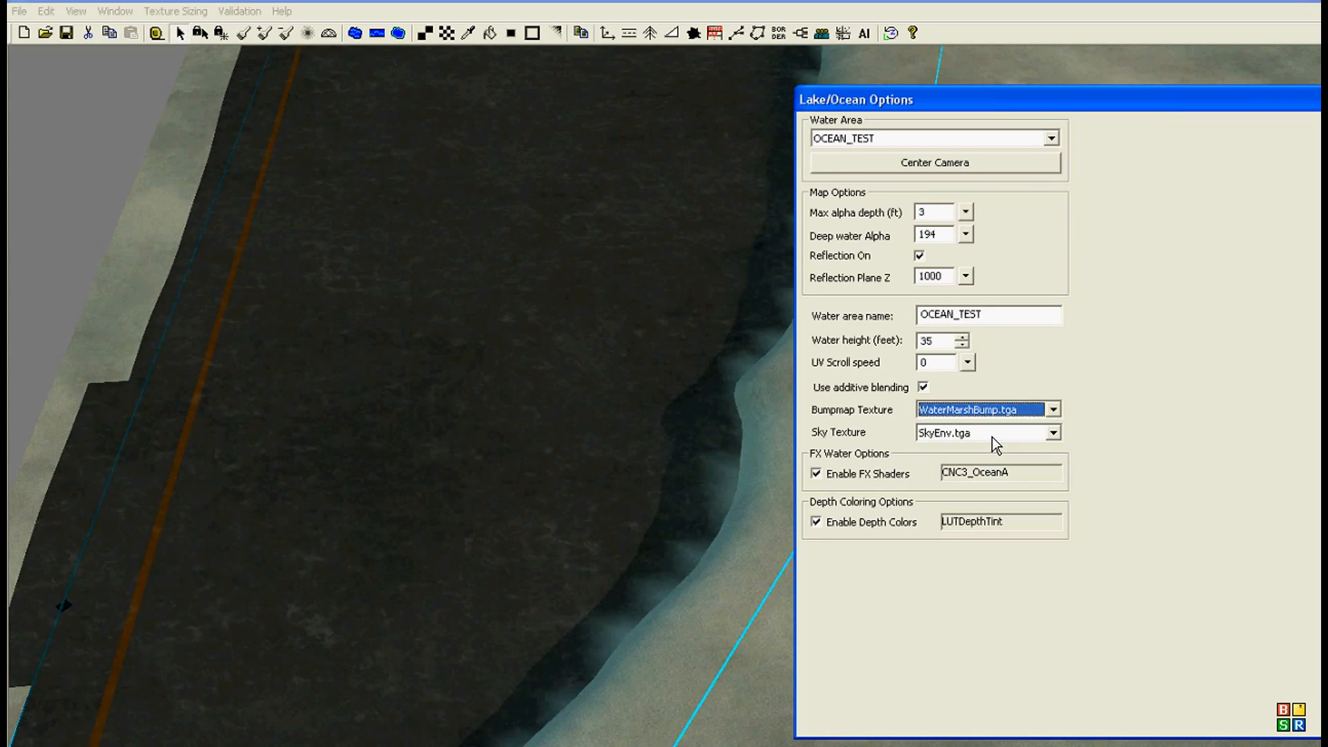
{"action": "left_click", "coordinate": [990, 410]}
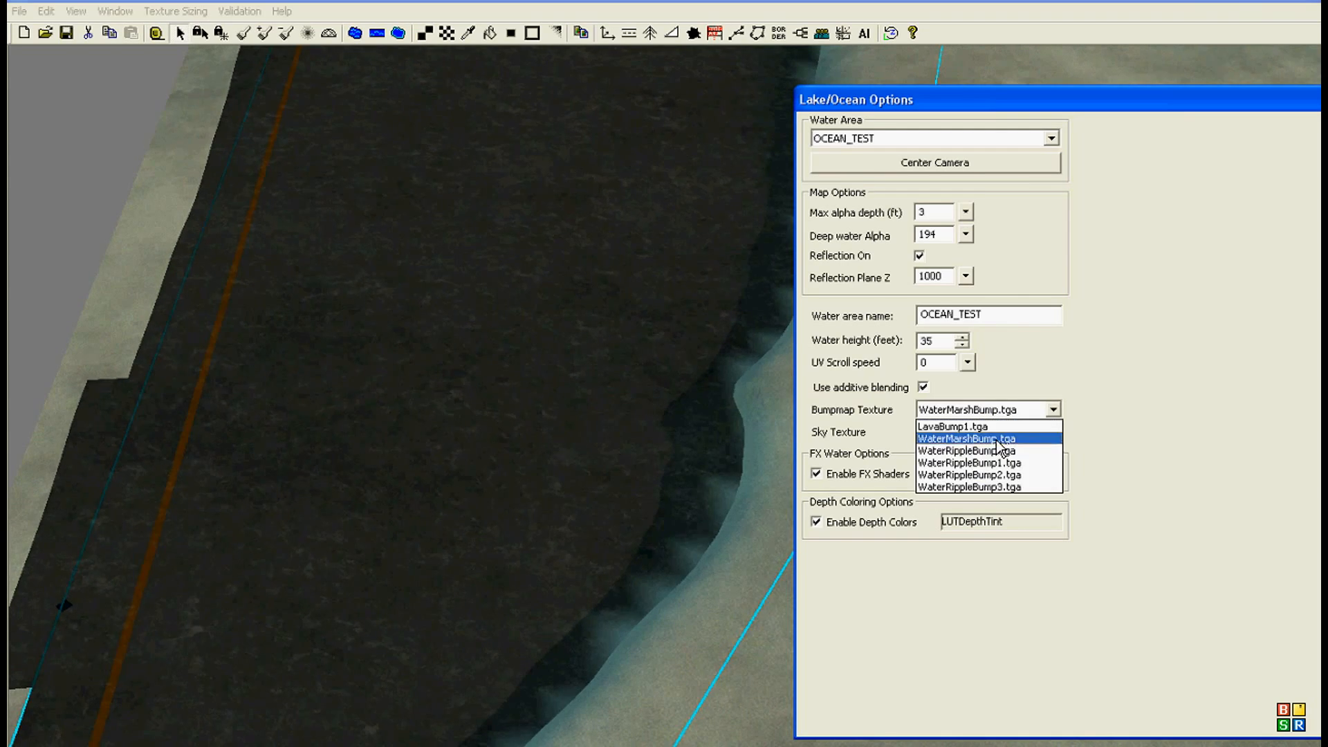
{"action": "left_click", "coordinate": [997, 451]}
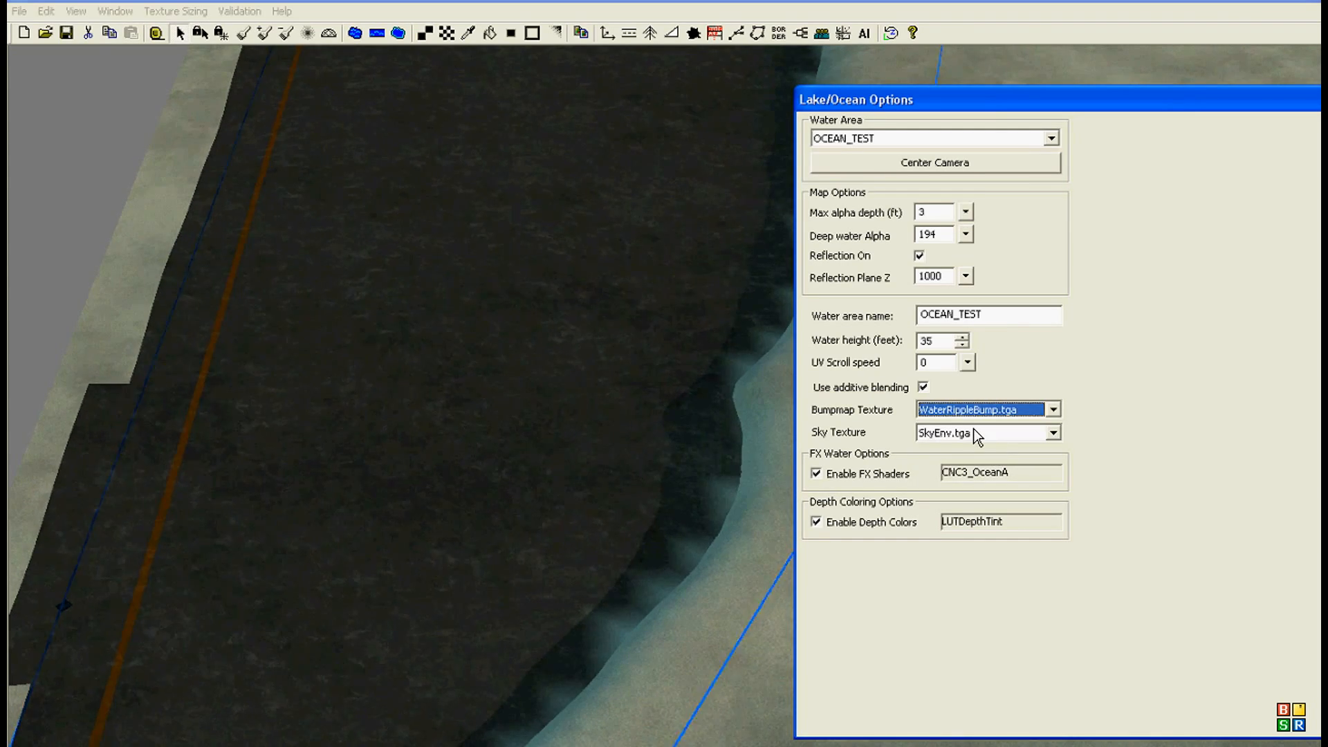
{"action": "left_click", "coordinate": [971, 410]}
{"action": "left_click", "coordinate": [965, 485]}
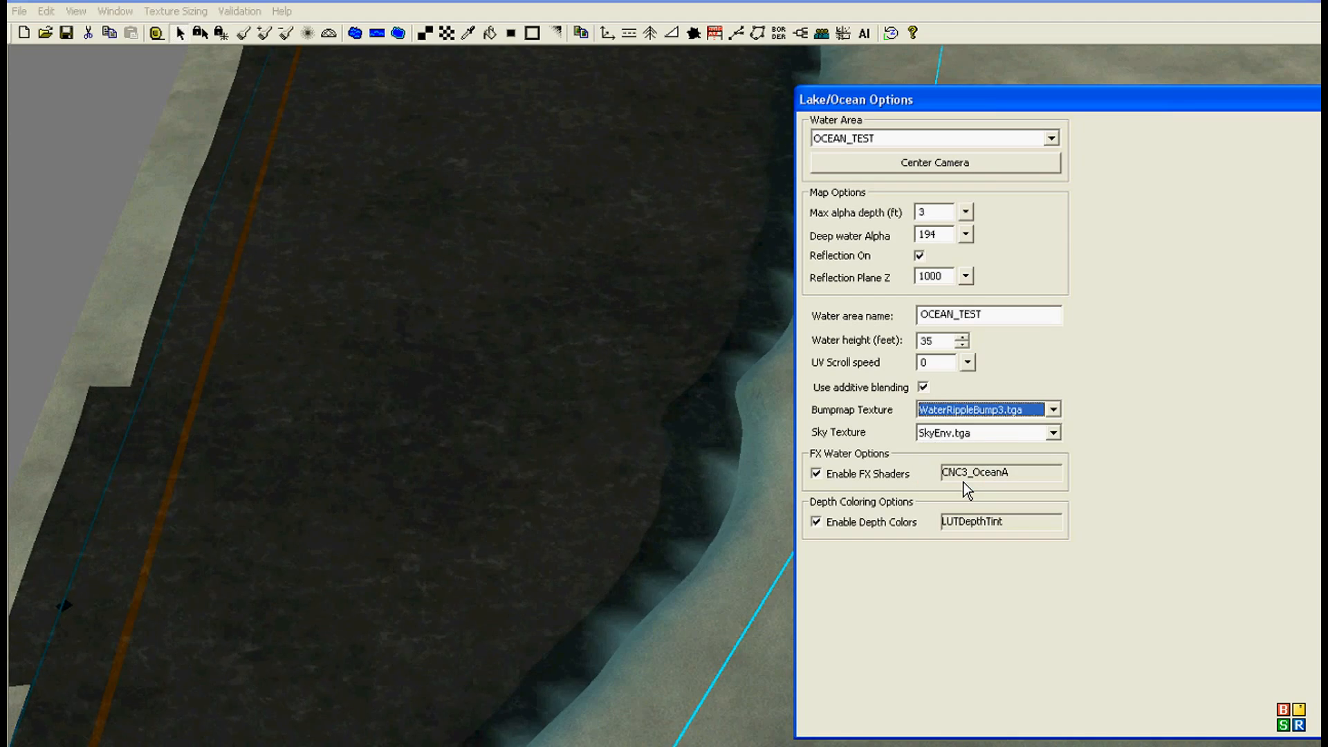
{"action": "left_click", "coordinate": [969, 409]}
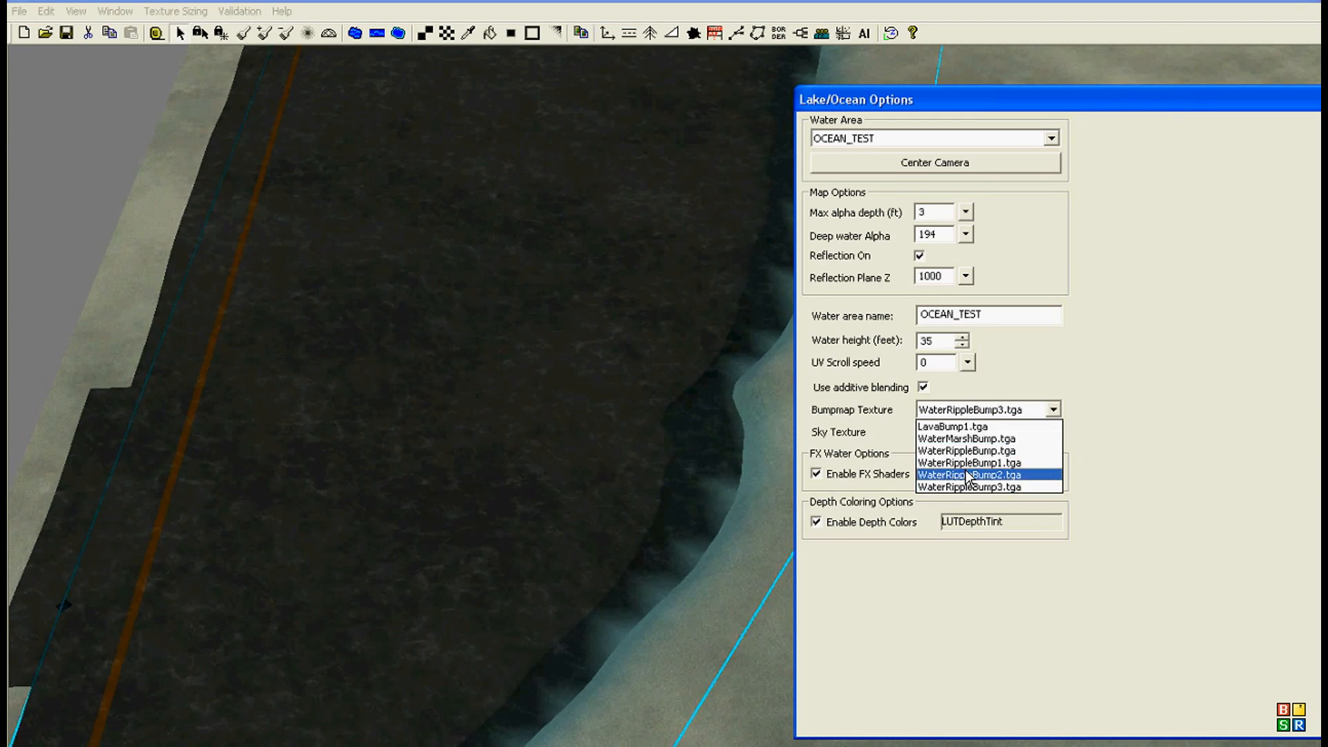
{"action": "left_click", "coordinate": [969, 476]}
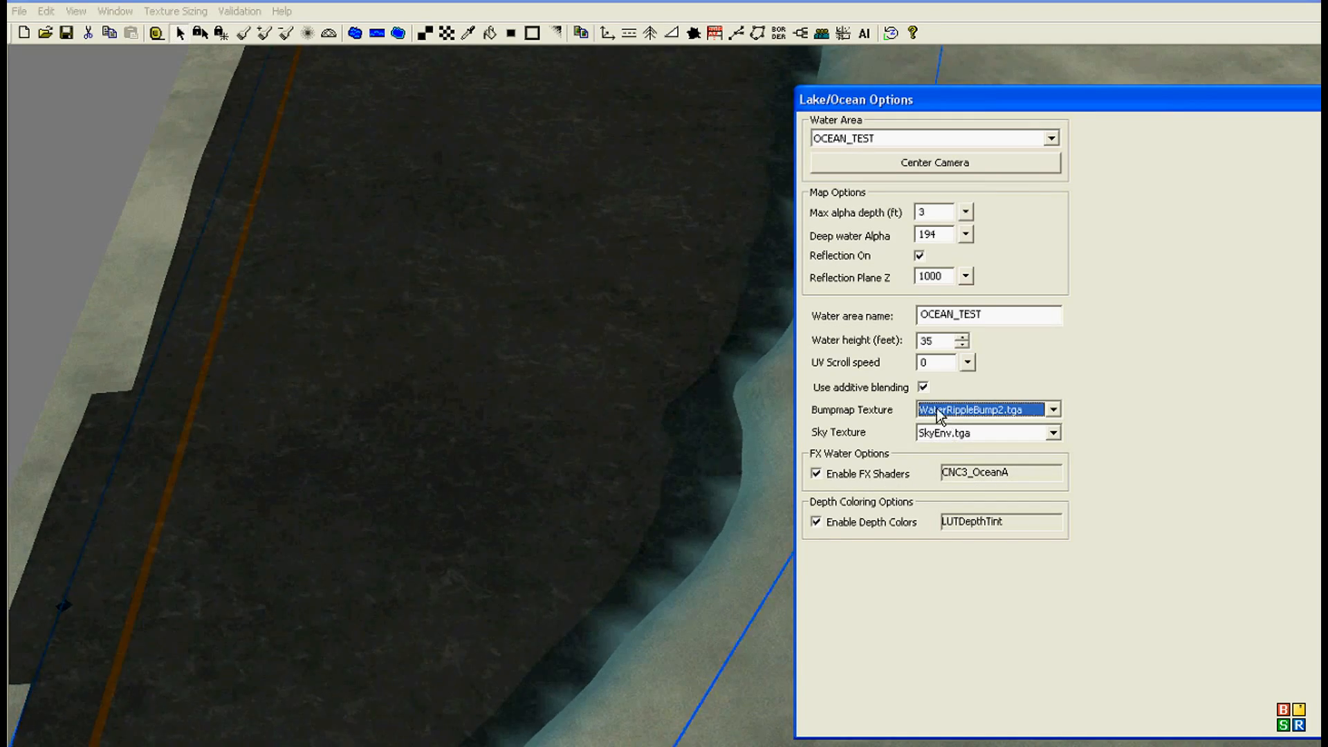
Step: Set the map's deep water alpha to 192
{"action": "mouse_move", "coordinate": [967, 240]}
{"action": "left_mouse_down"}
{"action": "mouse_move", "coordinate": [964, 311]}
{"action": "mouse_move", "coordinate": [978, 216]}
{"action": "mouse_move", "coordinate": [972, 245]}
{"action": "mouse_move", "coordinate": [973, 231]}
{"action": "left_mouse_up"}
{"action": "middle_click_drag", "start_coordinate": [629, 321], "coordinate": [445, 629]}
{"action": "right_click_drag", "start_coordinate": [445, 629], "coordinate": [368, 422]}
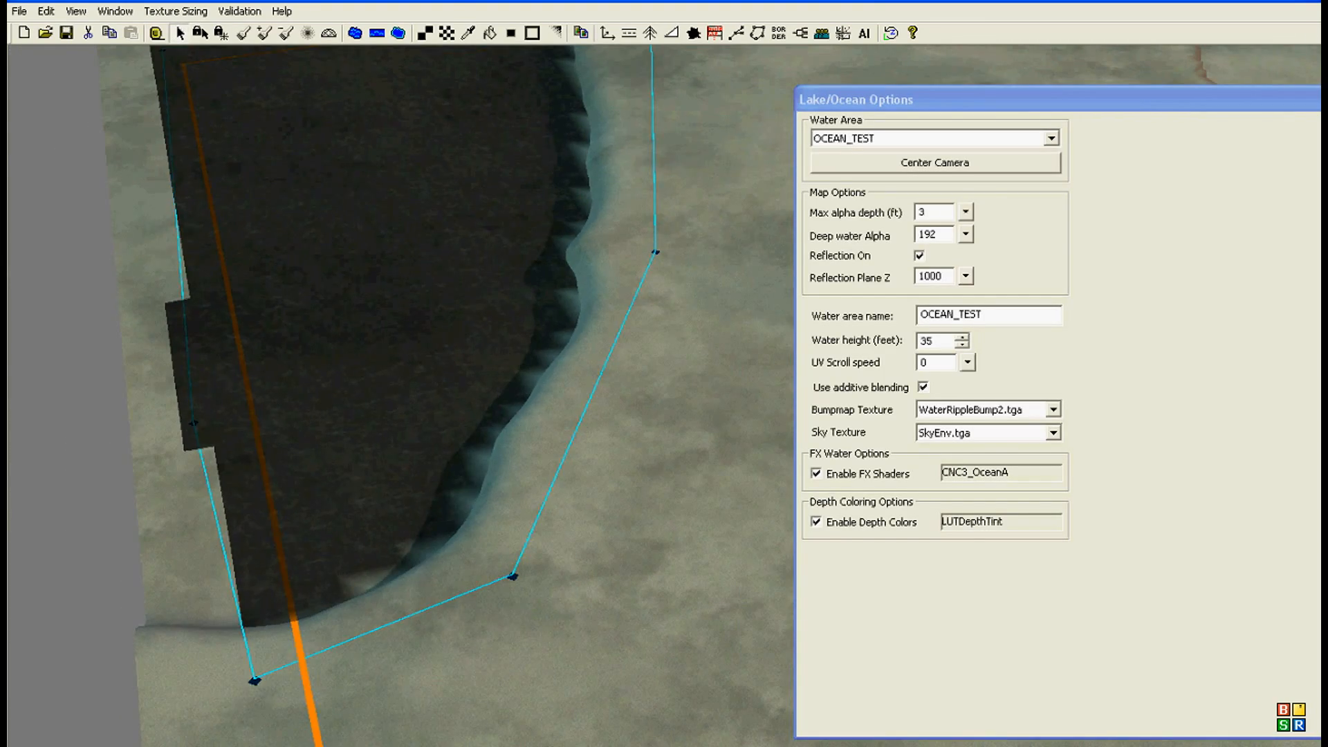
Step: Paint the coast and the cliff along the water's edge with the test_grass_04-256 texture using a 7-cell brush
{"action": "left_click", "coordinate": [449, 32]}
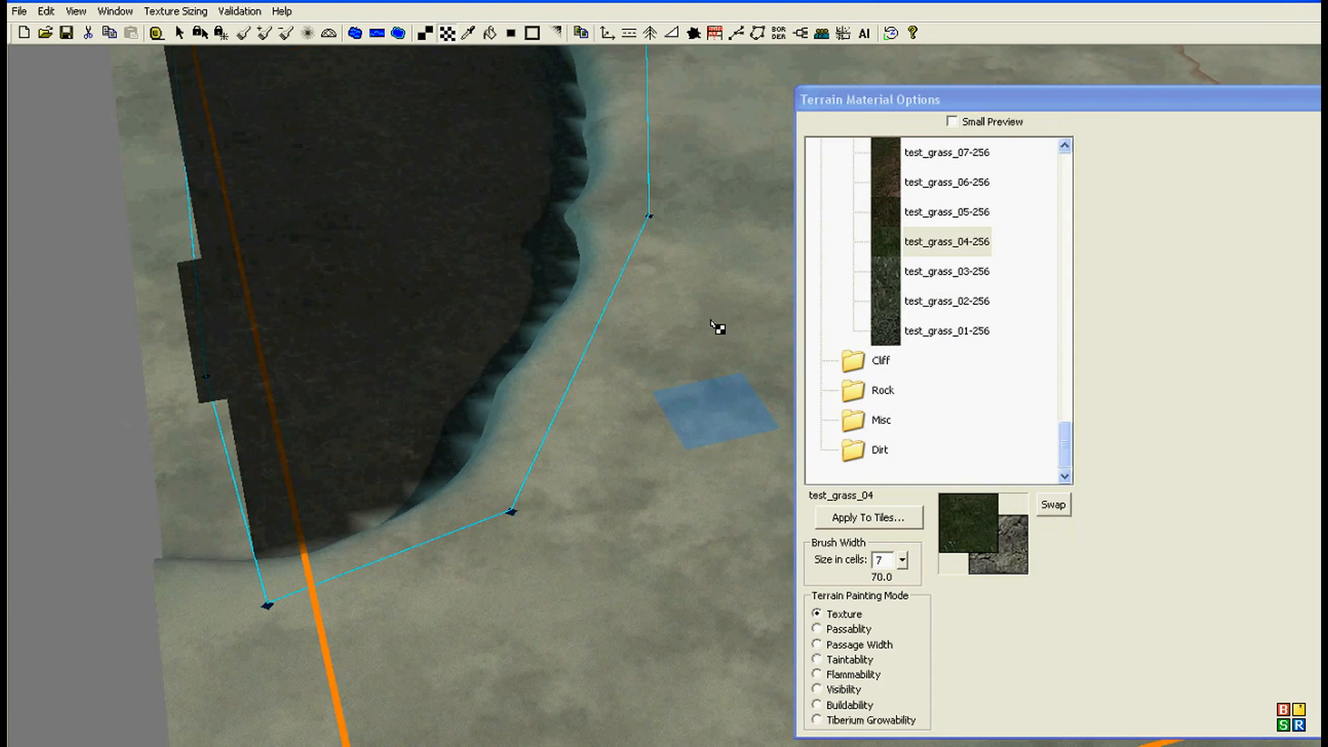
{"action": "left_click", "coordinate": [320, 592]}
{"action": "mouse_move", "coordinate": [305, 575]}
{"action": "left_mouse_down"}
{"action": "mouse_move", "coordinate": [528, 468]}
{"action": "mouse_move", "coordinate": [370, 622]}
{"action": "mouse_move", "coordinate": [557, 402]}
{"action": "mouse_move", "coordinate": [646, 229]}
{"action": "mouse_move", "coordinate": [249, 537]}
{"action": "mouse_move", "coordinate": [340, 497]}
{"action": "mouse_move", "coordinate": [360, 504]}
{"action": "left_mouse_up"}
{"action": "mouse_move", "coordinate": [361, 505]}
{"action": "right_mouse_down"}
{"action": "mouse_move", "coordinate": [409, 671]}
{"action": "mouse_move", "coordinate": [443, 710]}
{"action": "right_mouse_up"}
{"action": "mouse_move", "coordinate": [484, 577]}
{"action": "left_mouse_down"}
{"action": "mouse_move", "coordinate": [547, 406]}
{"action": "mouse_move", "coordinate": [543, 60]}
{"action": "mouse_move", "coordinate": [631, 243]}
{"action": "mouse_move", "coordinate": [678, 520]}
{"action": "mouse_move", "coordinate": [684, 256]}
{"action": "mouse_move", "coordinate": [657, 609]}
{"action": "left_mouse_up"}
{"action": "right_click_drag", "start_coordinate": [657, 609], "coordinate": [578, 333]}
{"action": "mouse_move", "coordinate": [610, 360]}
{"action": "left_mouse_down"}
{"action": "mouse_move", "coordinate": [296, 655]}
{"action": "mouse_move", "coordinate": [35, 542]}
{"action": "mouse_move", "coordinate": [480, 308]}
{"action": "mouse_move", "coordinate": [540, 74]}
{"action": "left_mouse_up"}
{"action": "right_click_drag", "start_coordinate": [535, 69], "coordinate": [486, 467]}
{"action": "mouse_move", "coordinate": [457, 204]}
{"action": "left_mouse_down"}
{"action": "mouse_move", "coordinate": [378, 78]}
{"action": "mouse_move", "coordinate": [449, 91]}
{"action": "left_mouse_up"}
{"action": "right_click_drag", "start_coordinate": [453, 96], "coordinate": [507, 296]}
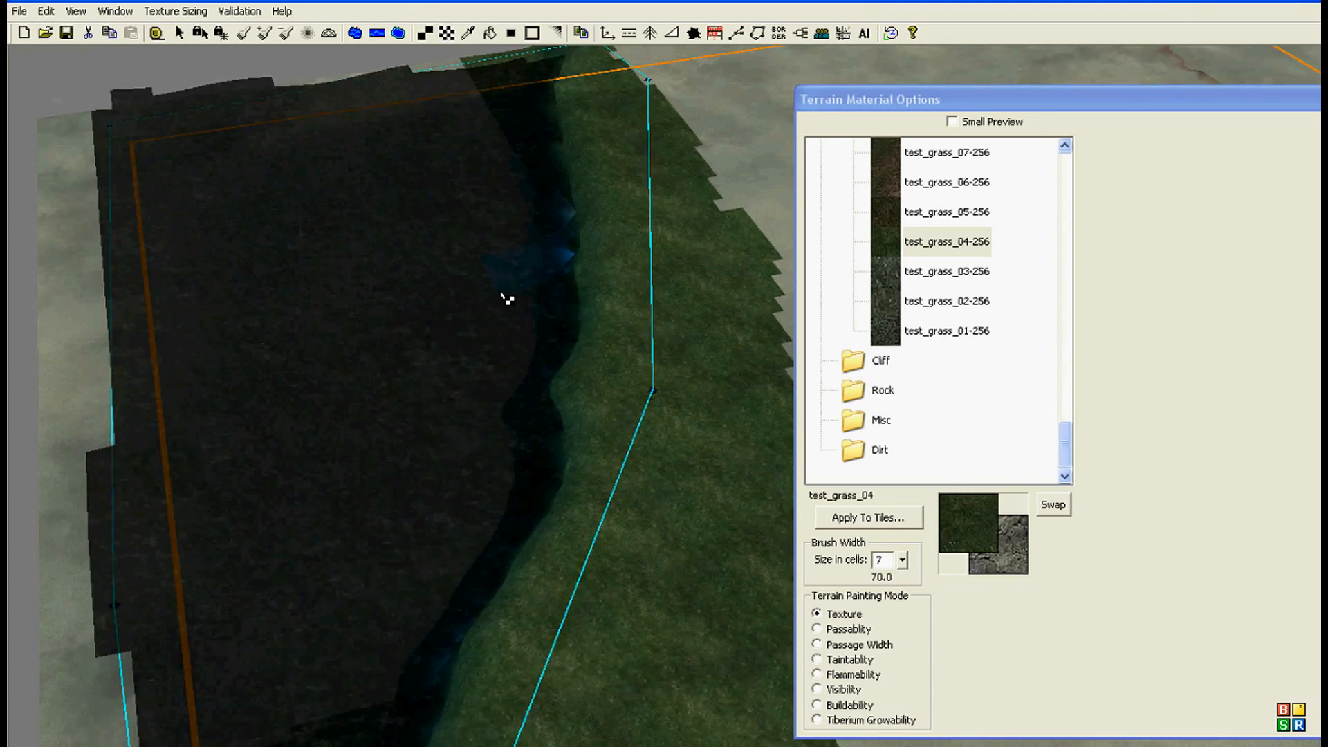
Step: Paint the underwater floor inside the ocean area with the test_grass_02-256 texture using the 7-cell brush
{"action": "left_click", "coordinate": [946, 301]}
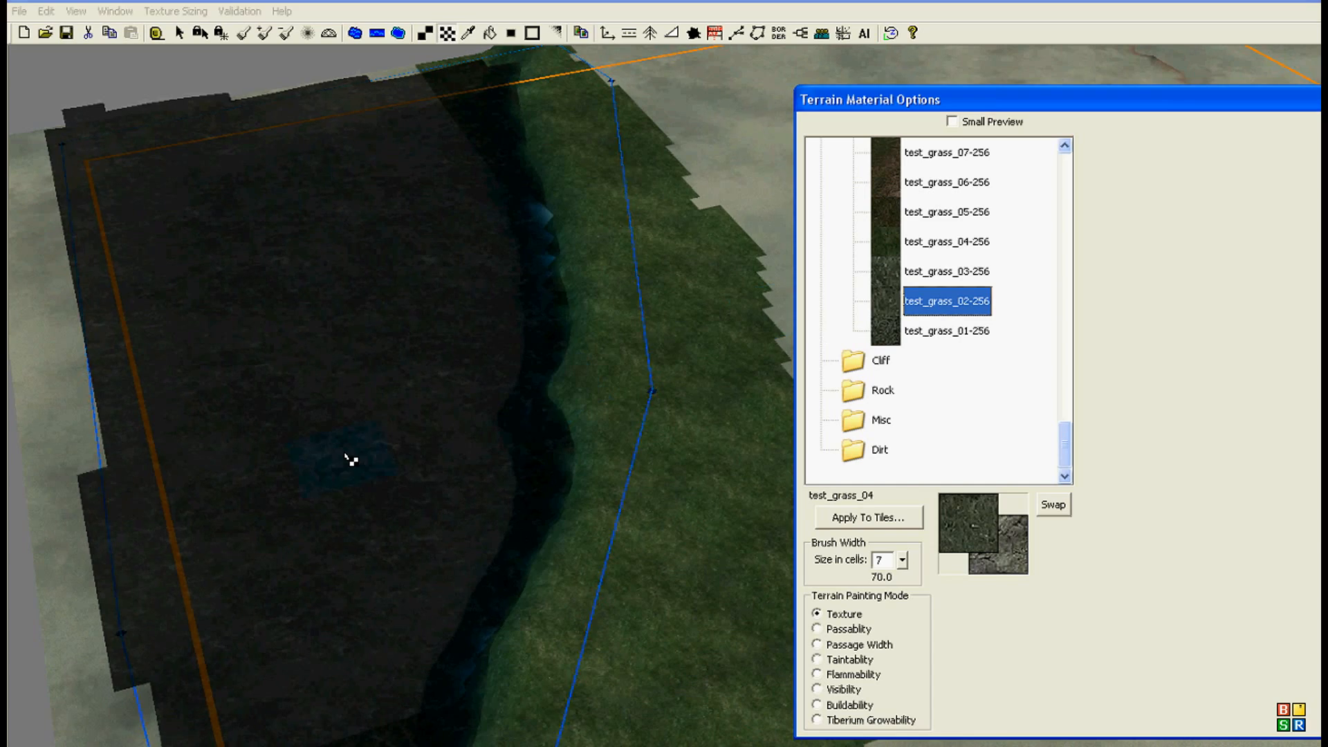
{"action": "left_click_drag", "start_coordinate": [365, 469], "coordinate": [413, 541]}
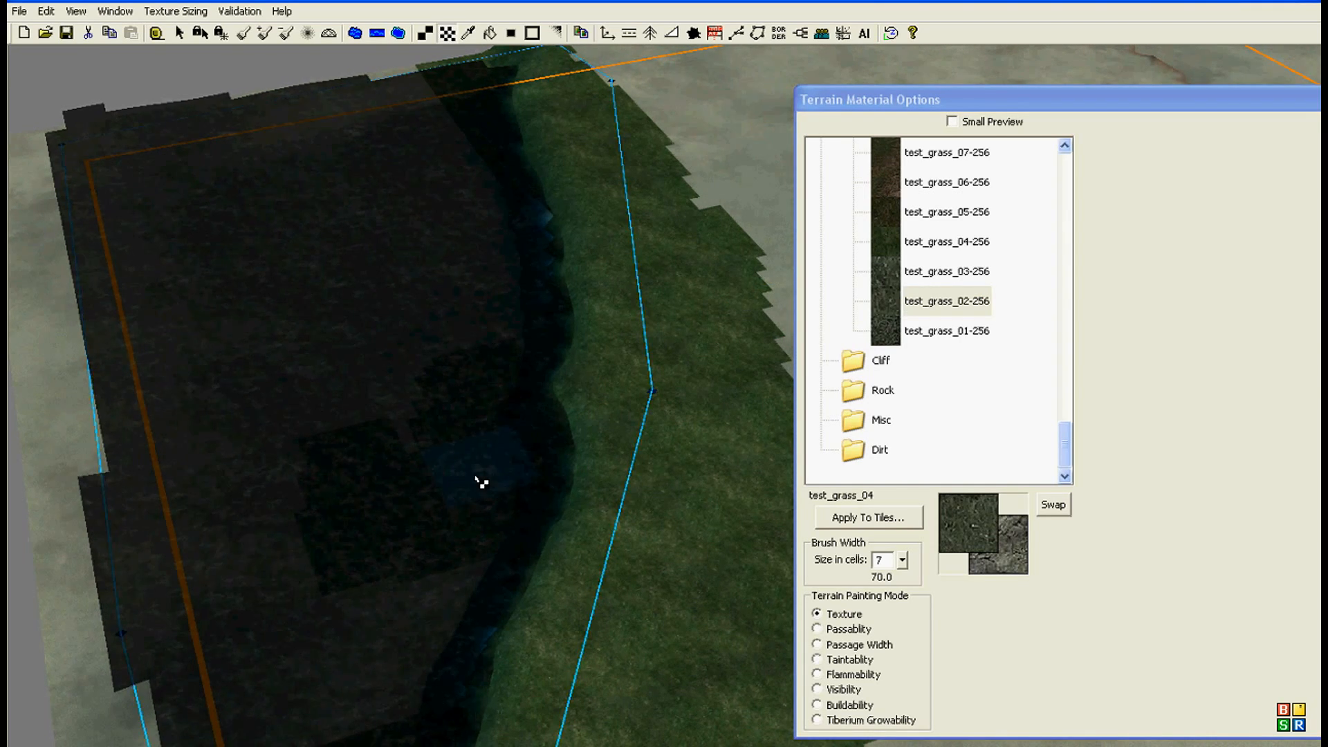
{"action": "middle_click_drag", "start_coordinate": [469, 489], "coordinate": [410, 489]}
{"action": "right_click_drag", "start_coordinate": [410, 489], "coordinate": [347, 341]}
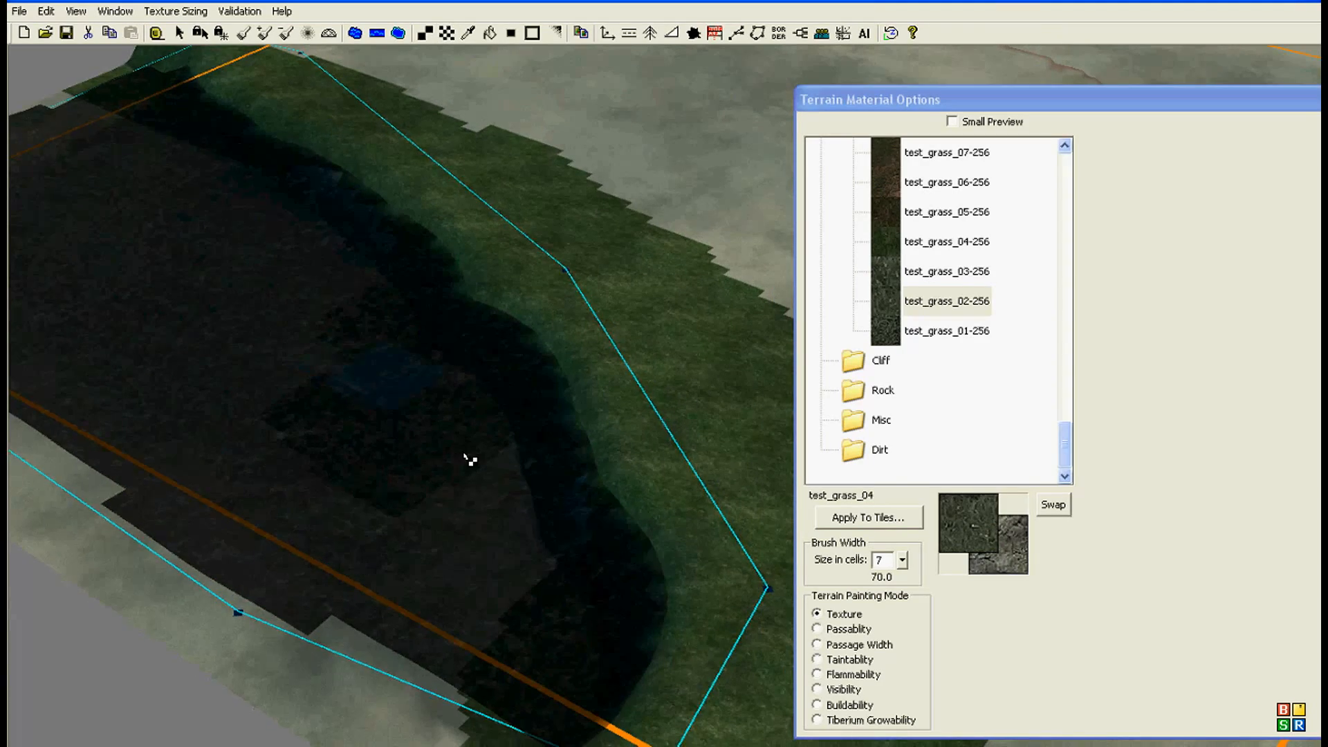
{"action": "mouse_move", "coordinate": [512, 688]}
{"action": "left_mouse_down"}
{"action": "mouse_move", "coordinate": [467, 707]}
{"action": "mouse_move", "coordinate": [290, 542]}
{"action": "mouse_move", "coordinate": [383, 527]}
{"action": "mouse_move", "coordinate": [287, 393]}
{"action": "mouse_move", "coordinate": [335, 331]}
{"action": "mouse_move", "coordinate": [278, 236]}
{"action": "mouse_move", "coordinate": [172, 179]}
{"action": "mouse_move", "coordinate": [98, 105]}
{"action": "left_mouse_up"}
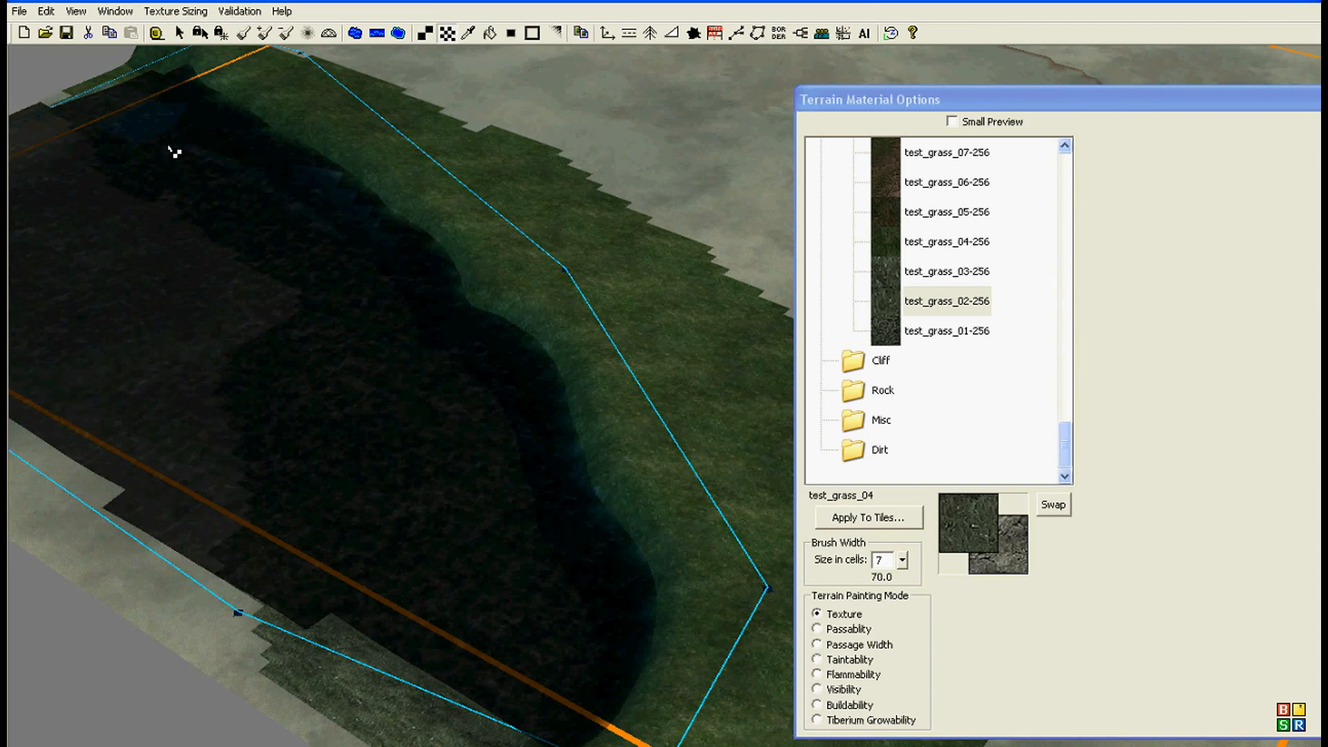
{"action": "right_click_drag", "start_coordinate": [375, 310], "coordinate": [504, 645]}
{"action": "mouse_move", "coordinate": [500, 628]}
{"action": "left_mouse_down"}
{"action": "mouse_move", "coordinate": [218, 319]}
{"action": "mouse_move", "coordinate": [222, 267]}
{"action": "mouse_move", "coordinate": [264, 288]}
{"action": "mouse_move", "coordinate": [409, 548]}
{"action": "left_mouse_up"}
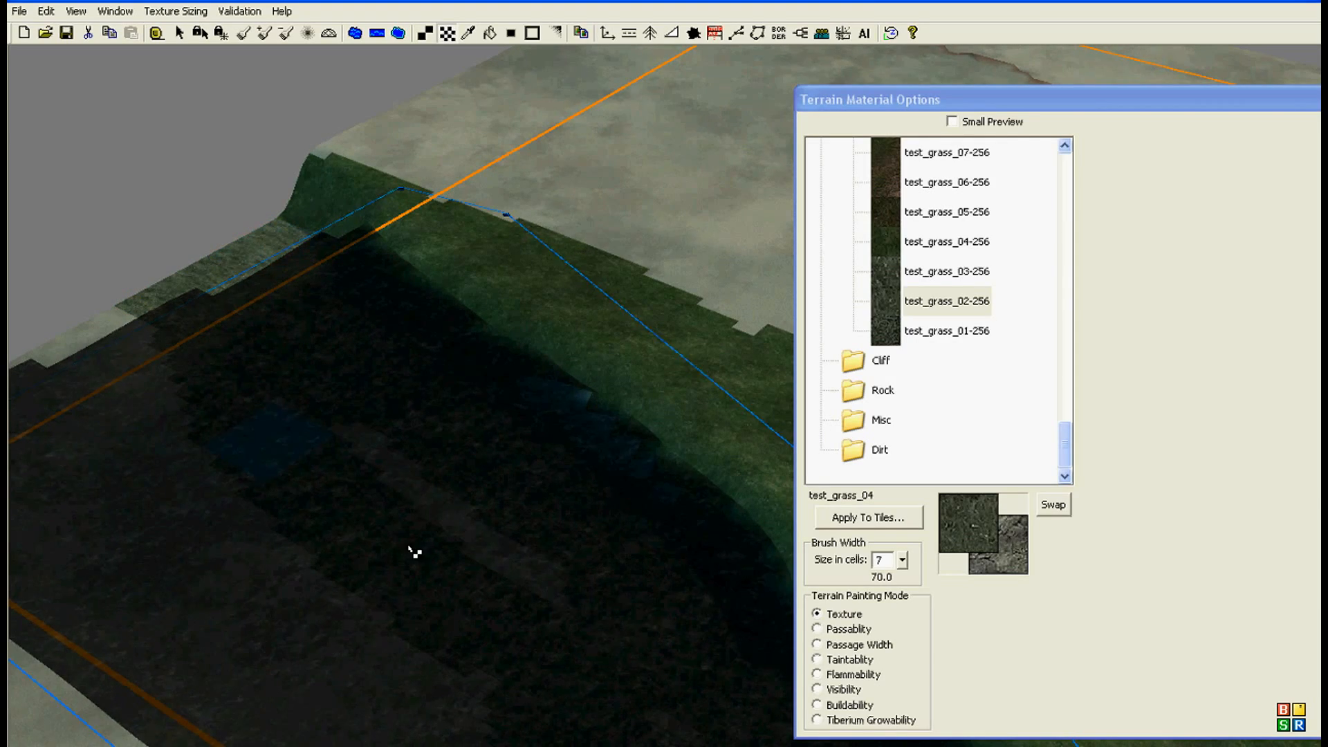
{"action": "mouse_move", "coordinate": [395, 522]}
{"action": "right_mouse_down"}
{"action": "mouse_move", "coordinate": [591, 593]}
{"action": "mouse_move", "coordinate": [562, 680]}
{"action": "right_mouse_up"}
{"action": "mouse_move", "coordinate": [562, 680]}
{"action": "left_mouse_down"}
{"action": "mouse_move", "coordinate": [504, 638]}
{"action": "mouse_move", "coordinate": [256, 297]}
{"action": "mouse_move", "coordinate": [389, 489]}
{"action": "mouse_move", "coordinate": [543, 505]}
{"action": "mouse_move", "coordinate": [258, 401]}
{"action": "mouse_move", "coordinate": [206, 237]}
{"action": "mouse_move", "coordinate": [257, 170]}
{"action": "mouse_move", "coordinate": [105, 242]}
{"action": "left_mouse_up"}
{"action": "mouse_move", "coordinate": [106, 241]}
{"action": "middle_mouse_down"}
{"action": "mouse_move", "coordinate": [253, 431]}
{"action": "mouse_move", "coordinate": [167, 539]}
{"action": "mouse_move", "coordinate": [243, 513]}
{"action": "mouse_move", "coordinate": [403, 332]}
{"action": "middle_mouse_up"}
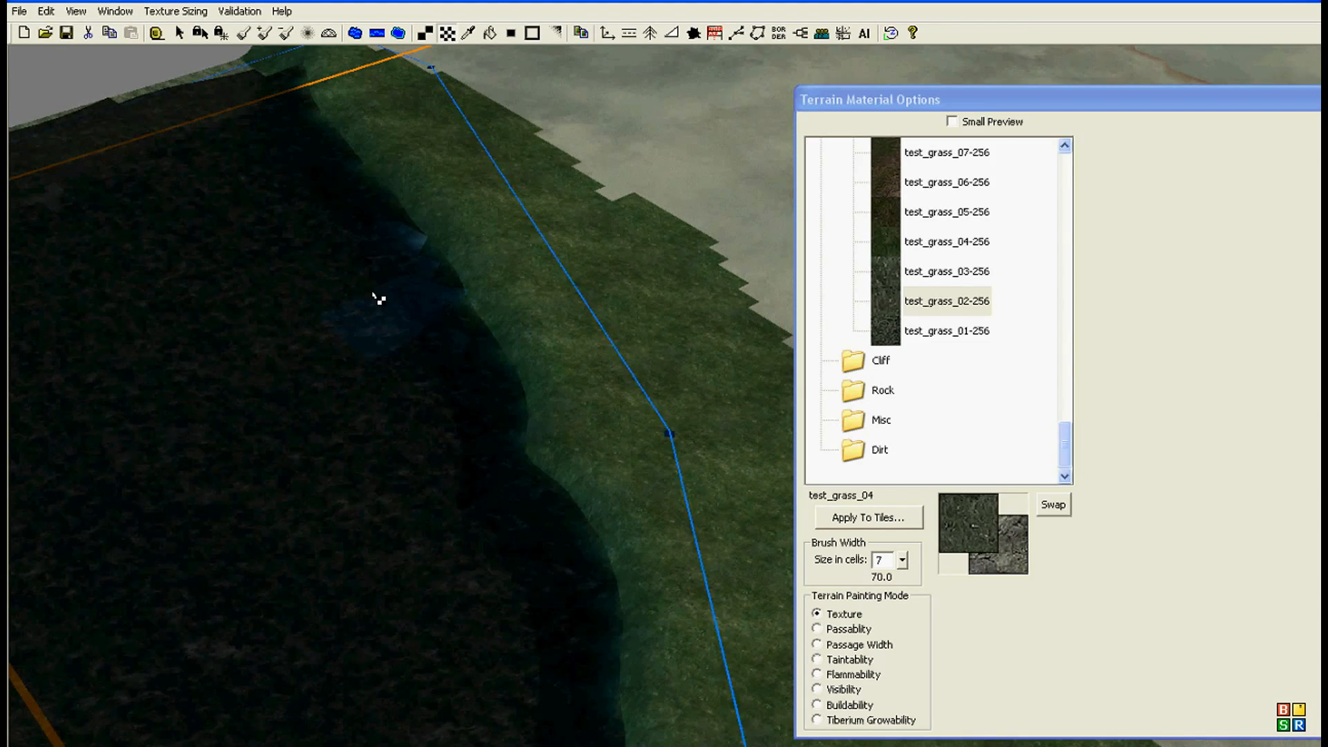
{"action": "middle_click_drag", "start_coordinate": [519, 653], "coordinate": [548, 104]}
Step: Blend the jagged inland edge of the painted grass into the surrounding terrain with Alpha Blend
{"action": "left_click", "coordinate": [509, 33]}
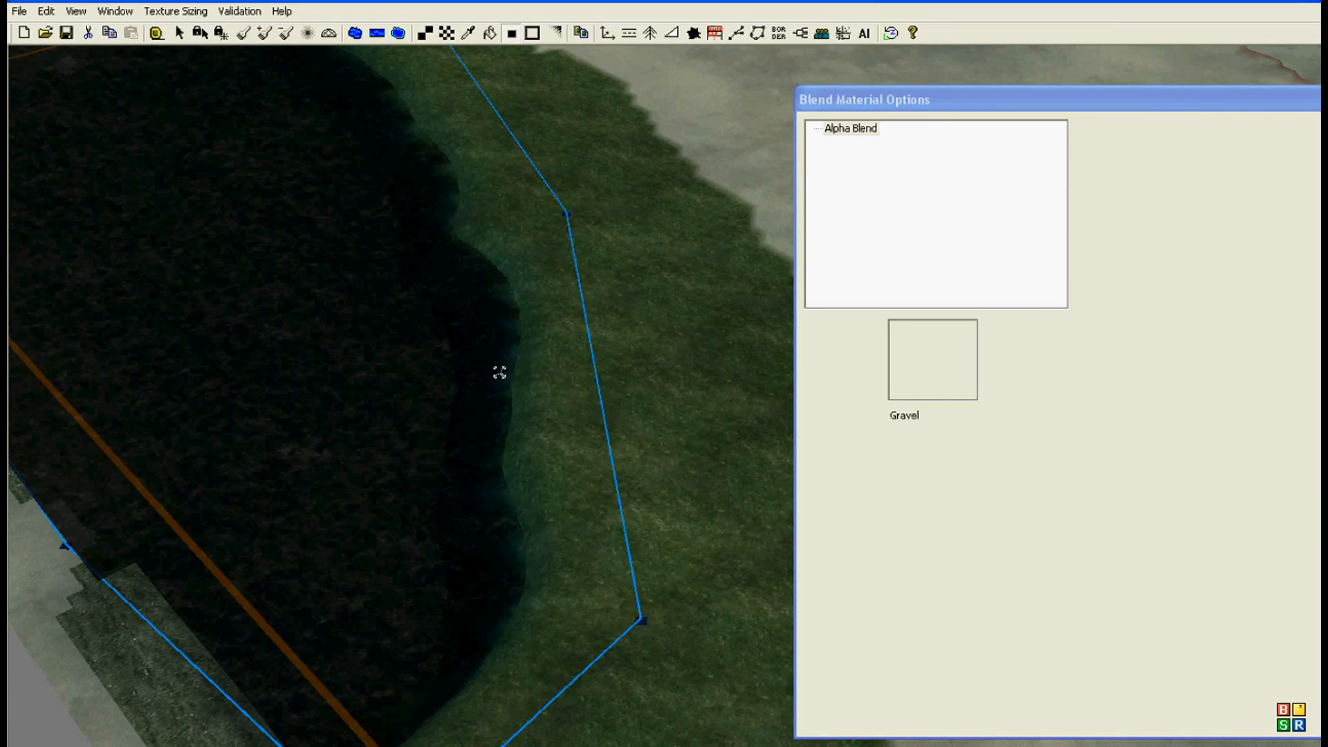
{"action": "middle_click_drag", "start_coordinate": [499, 373], "coordinate": [484, 415]}
{"action": "middle_click_drag", "start_coordinate": [567, 412], "coordinate": [312, 333]}
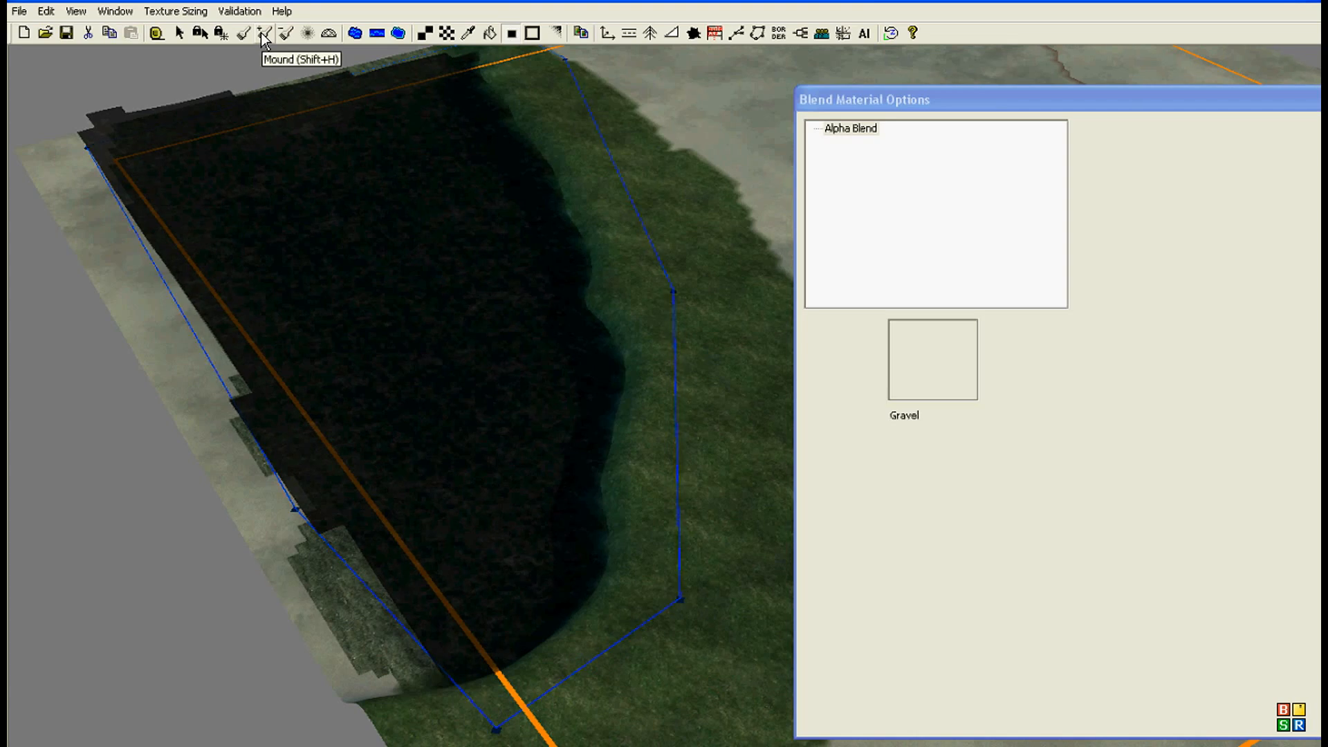
Step: Raise spots of the ocean floor with the Mound brush at width 11 cells and a height of 2 feet
{"action": "left_click", "coordinate": [265, 33]}
{"action": "scroll", "coordinate": [359, 293], "scroll_direction": "up", "scroll_amount": 3}
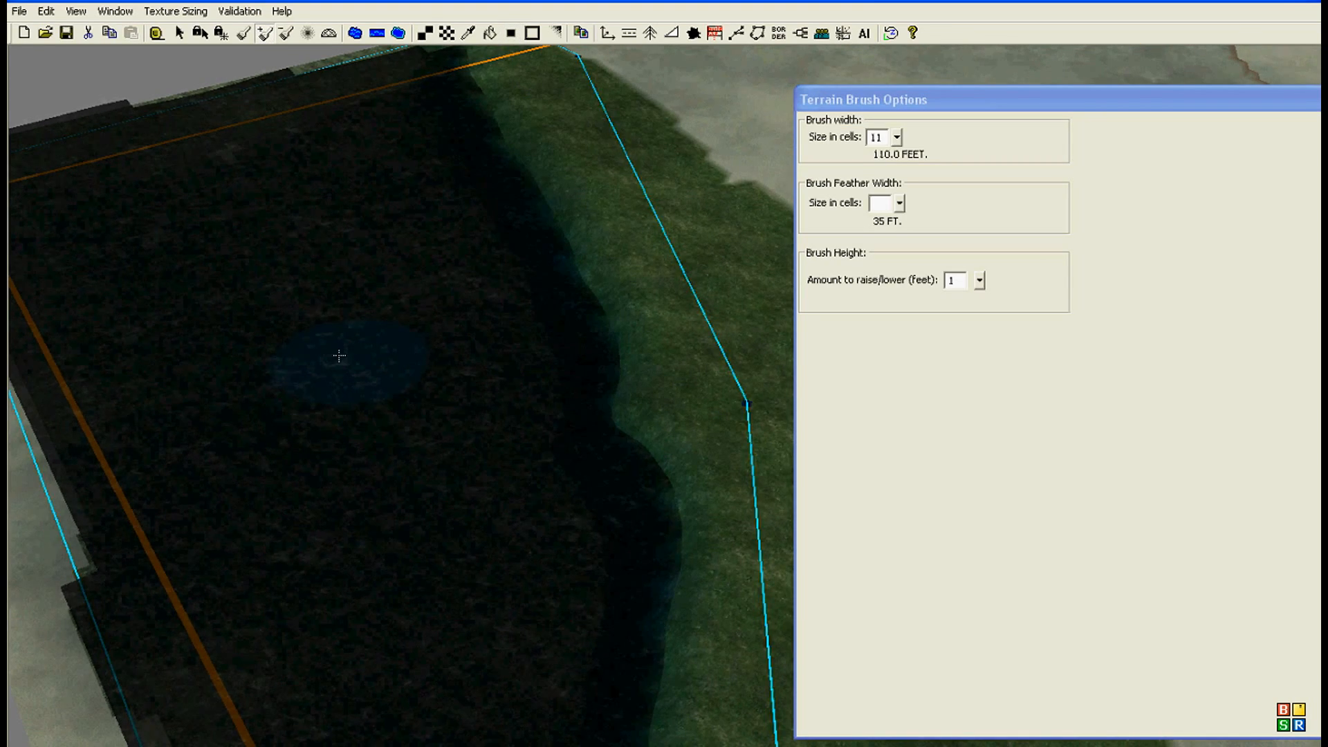
{"action": "left_click_drag", "start_coordinate": [973, 277], "coordinate": [974, 273]}
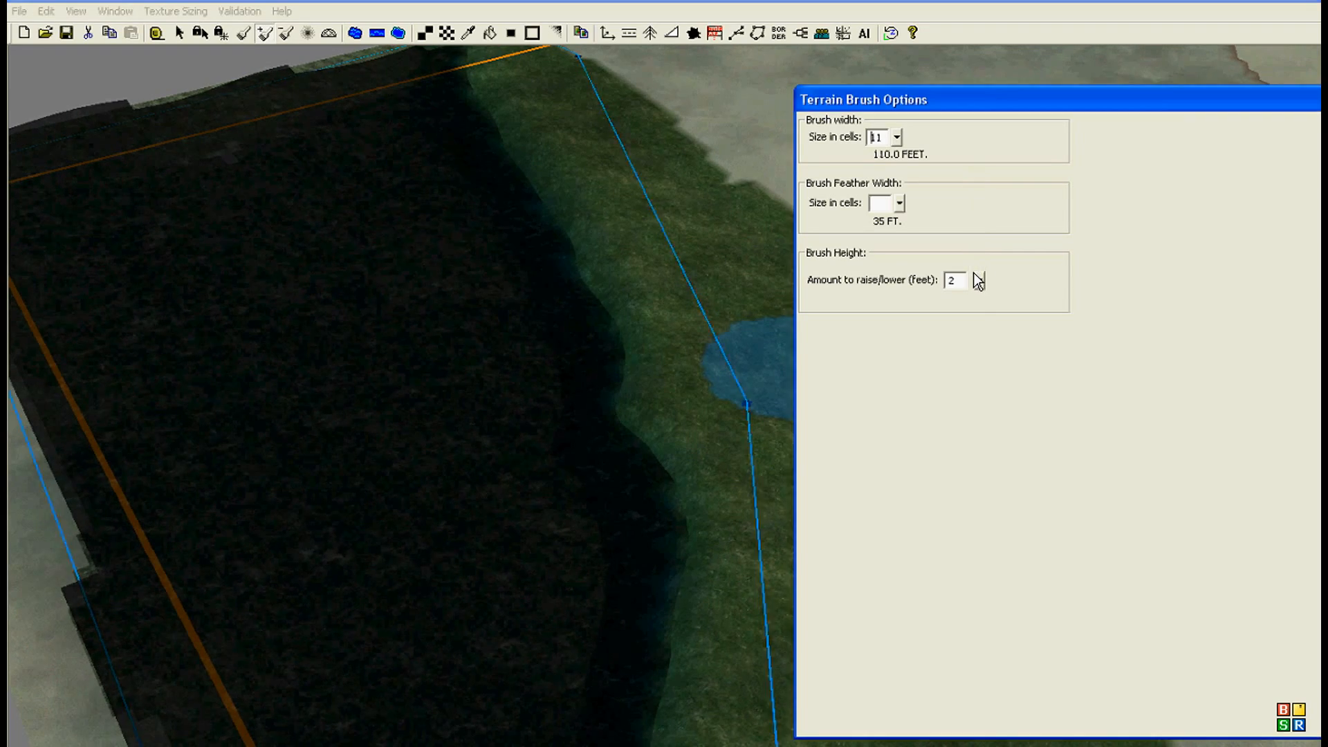
{"action": "left_click", "coordinate": [322, 305]}
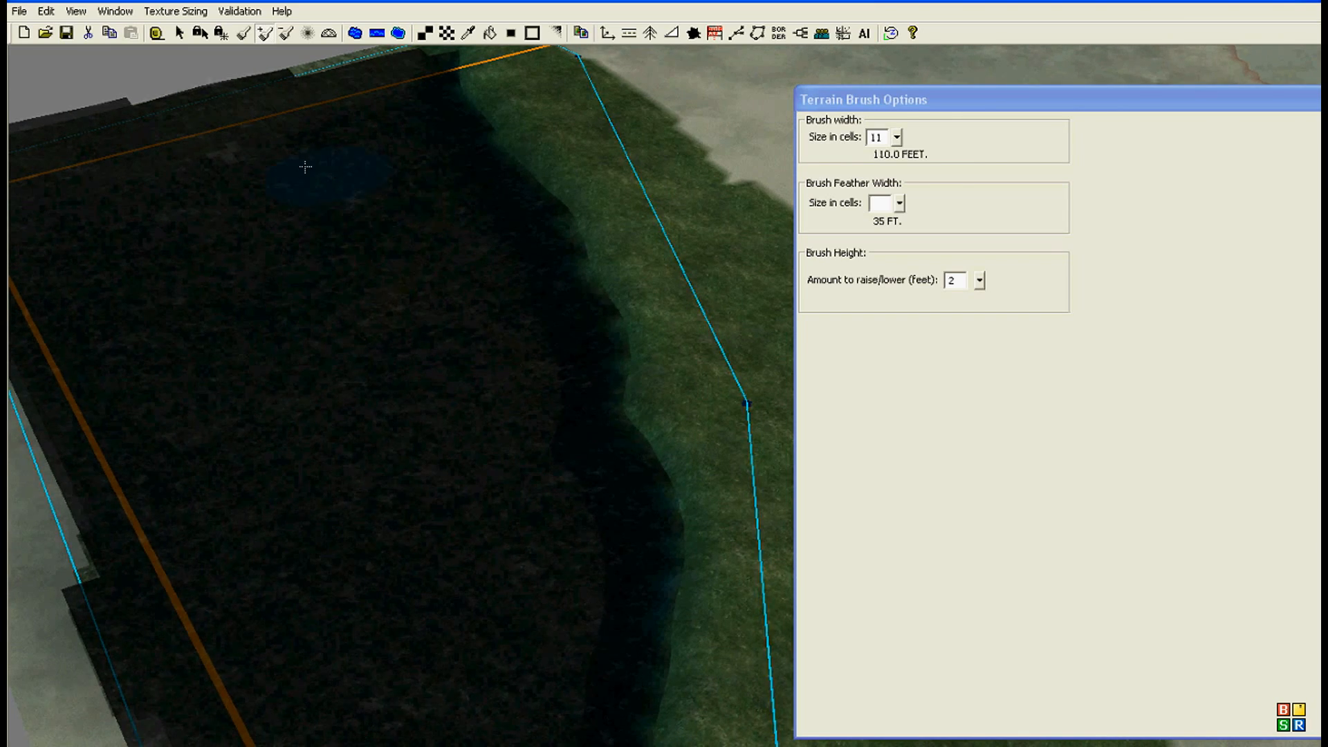
{"action": "right_click_drag", "start_coordinate": [184, 218], "coordinate": [371, 104]}
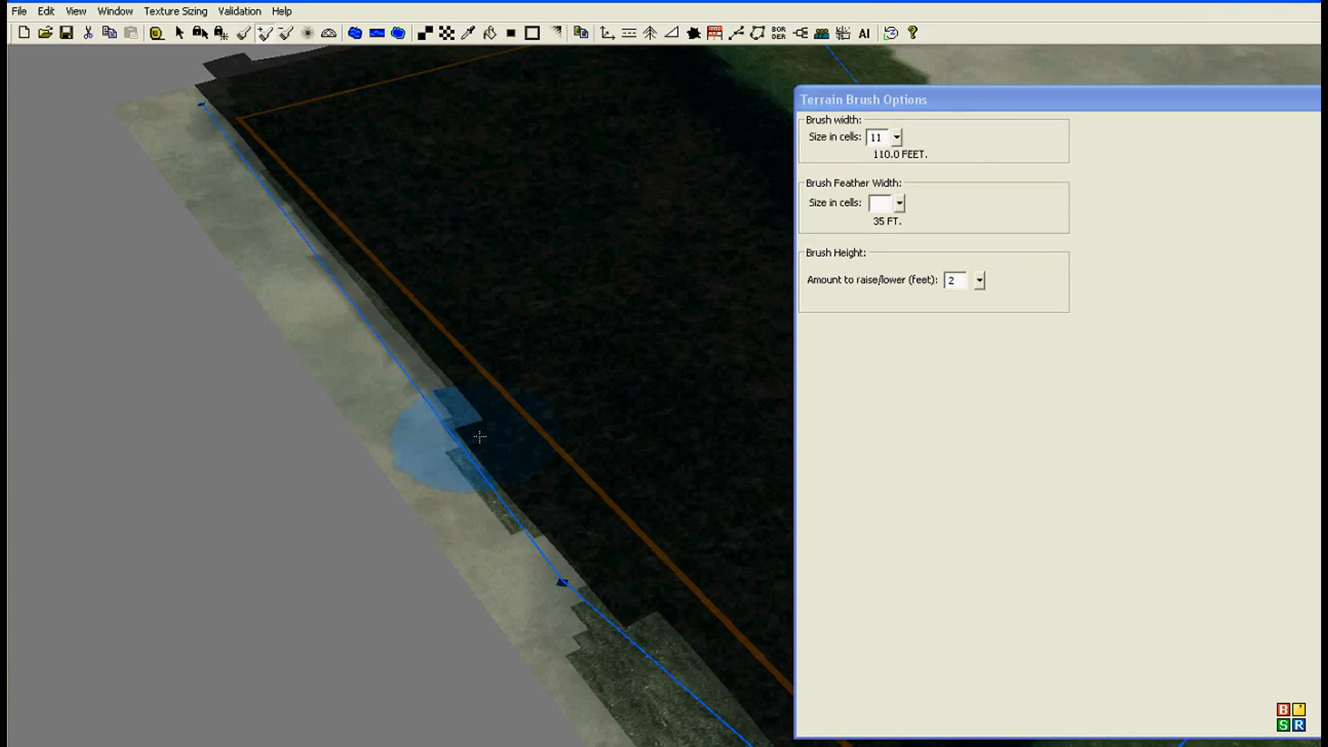
{"action": "right_click_drag", "start_coordinate": [559, 608], "coordinate": [235, 360]}
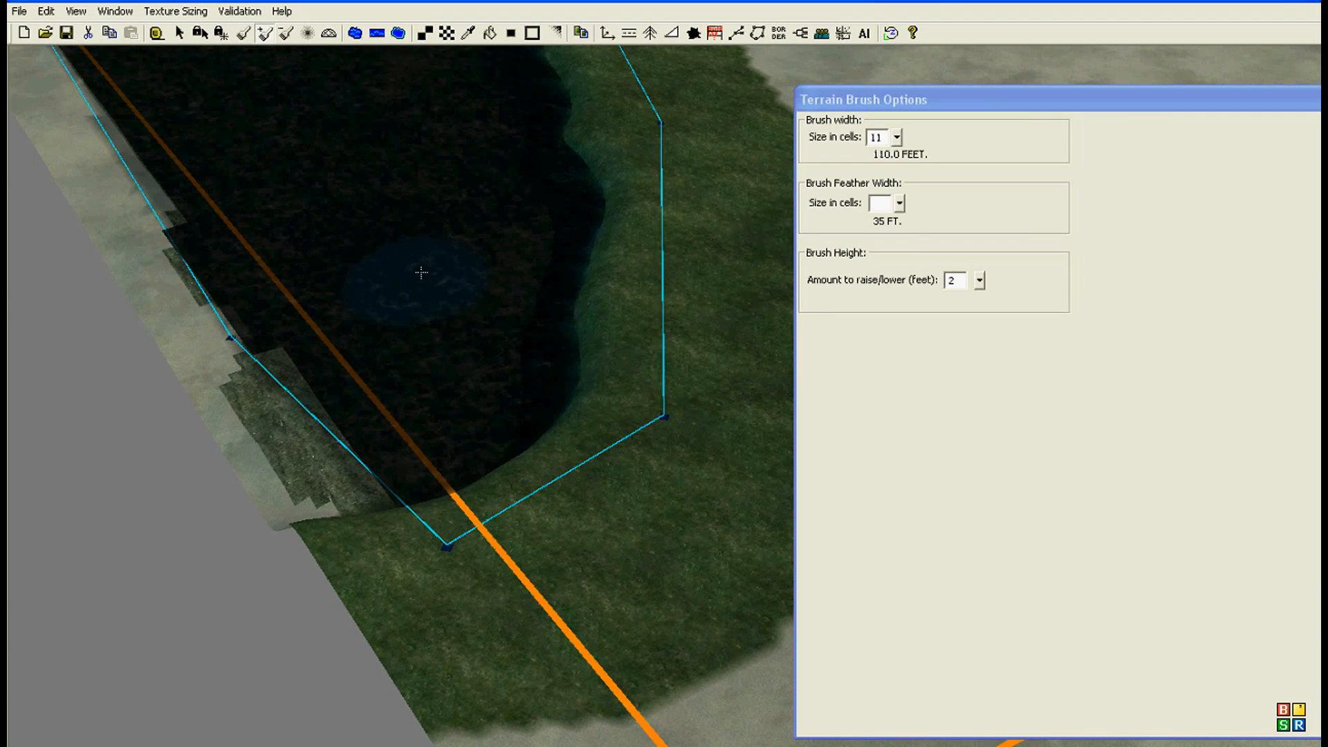
Step: Raise more of the ocean floor with the Mound brush at 11 cells wide and a height of 4 feet
{"action": "left_click", "coordinate": [980, 280]}
{"action": "left_click", "coordinate": [973, 263]}
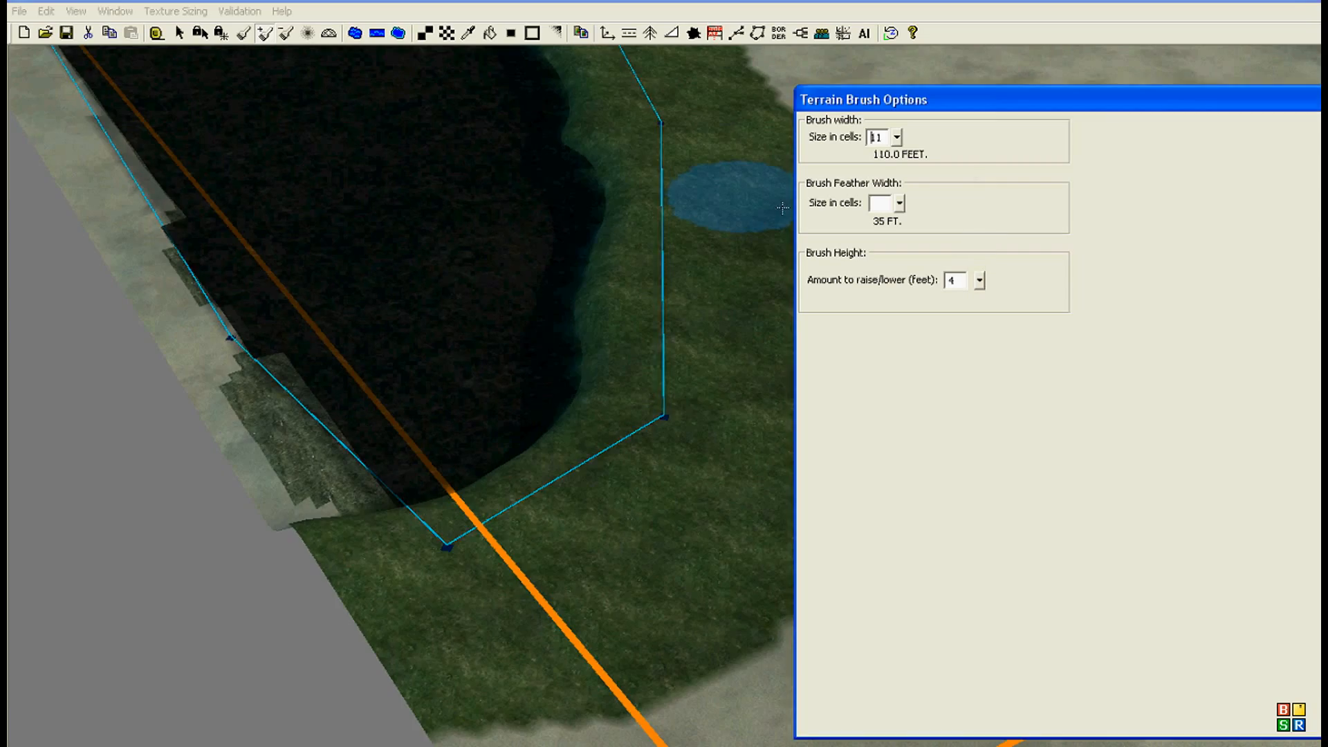
{"action": "right_click_drag", "start_coordinate": [314, 136], "coordinate": [295, 419]}
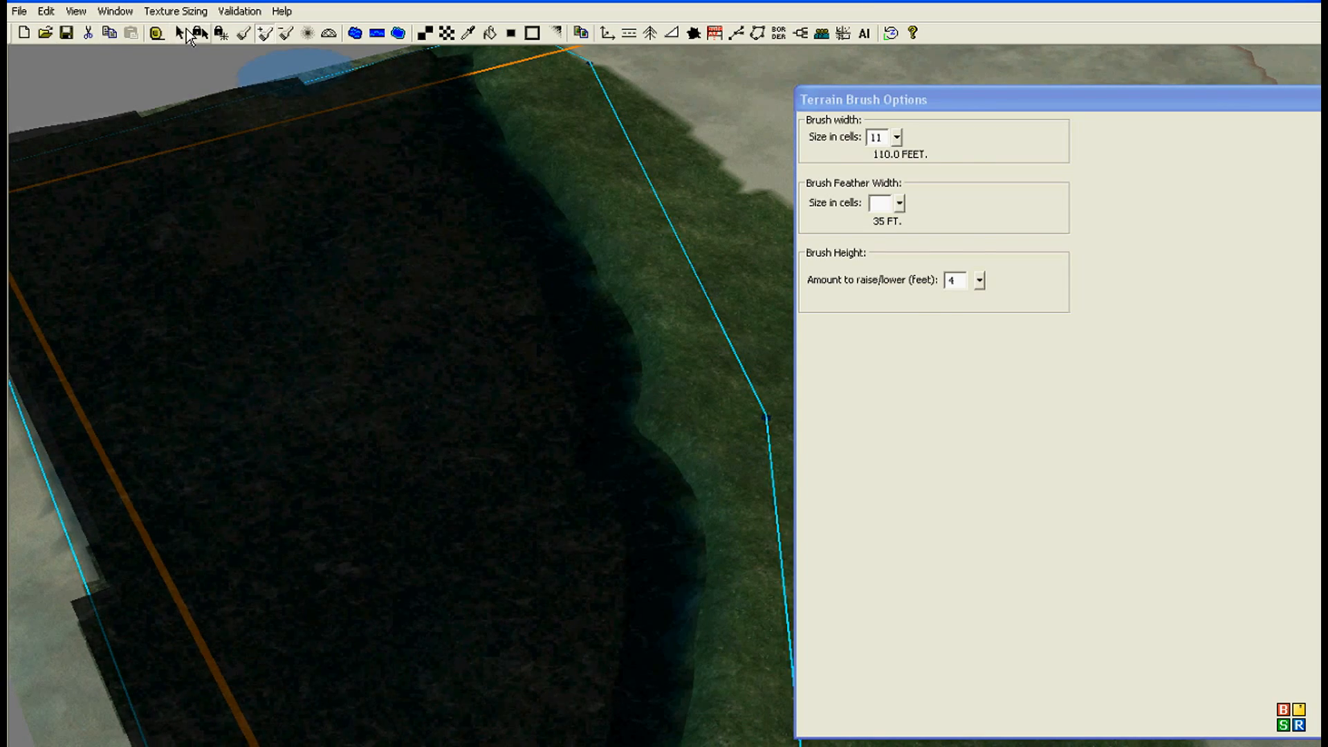
Step: Select the OCEAN_TEST water area and set its deep water alpha to 115
{"action": "left_click", "coordinate": [182, 33]}
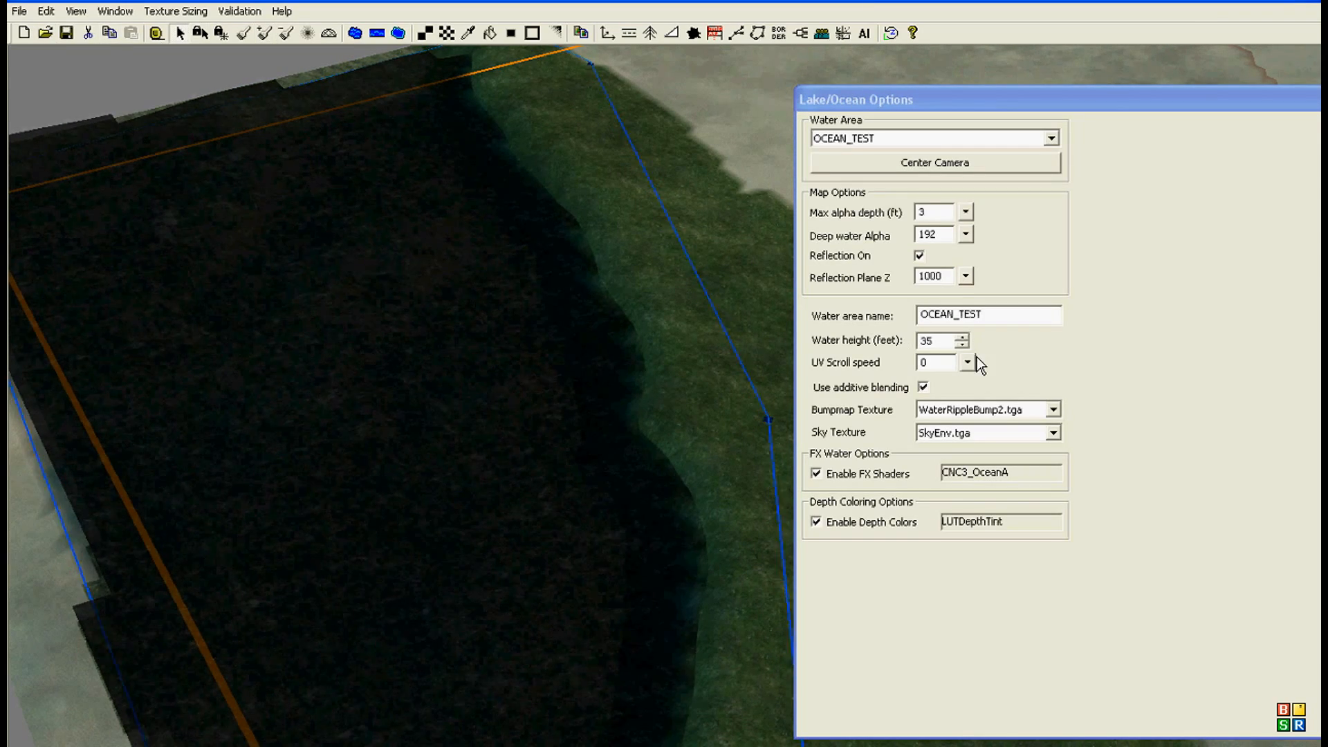
{"action": "left_click_drag", "start_coordinate": [966, 235], "coordinate": [954, 268]}
{"action": "middle_click_drag", "start_coordinate": [182, 545], "coordinate": [374, 141]}
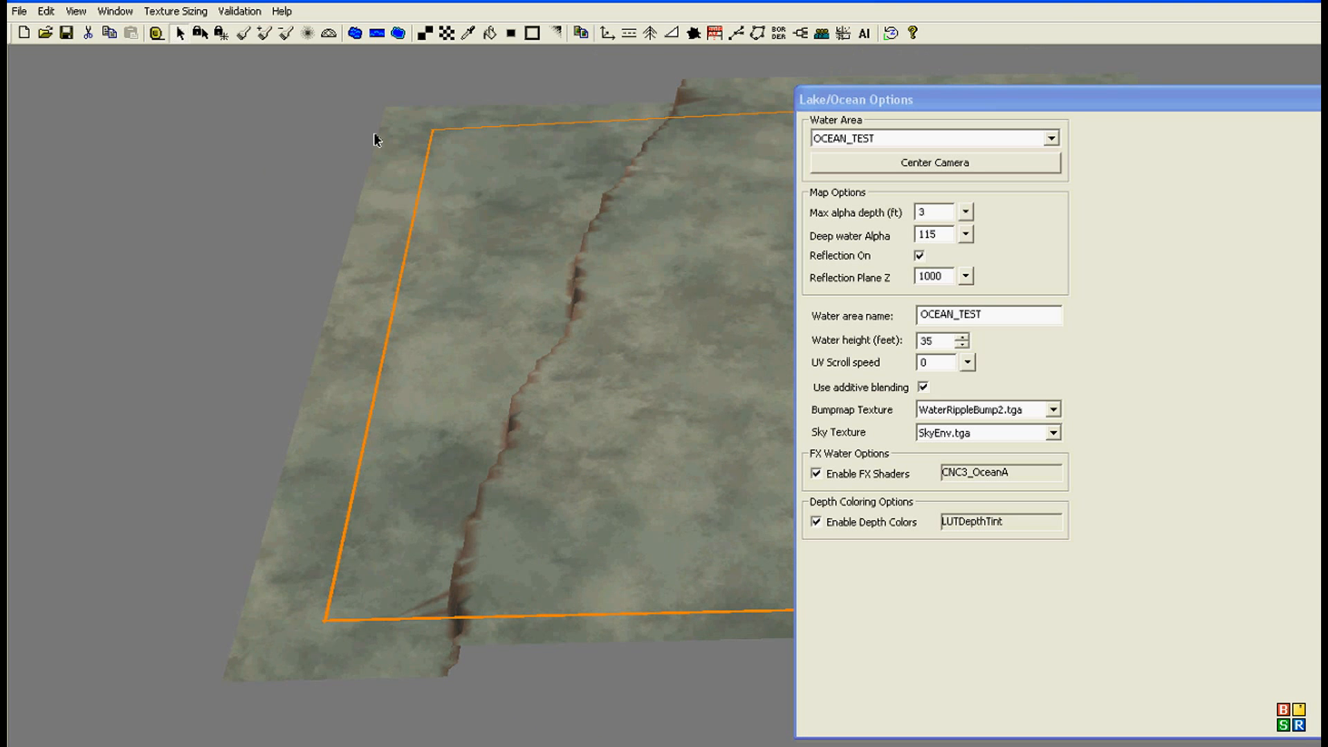
Step: Level the sunken strip on the map side opposite the ocean with a 29-cell Height brush at 50 feet
{"action": "left_click", "coordinate": [243, 33]}
{"action": "left_click", "coordinate": [907, 279]}
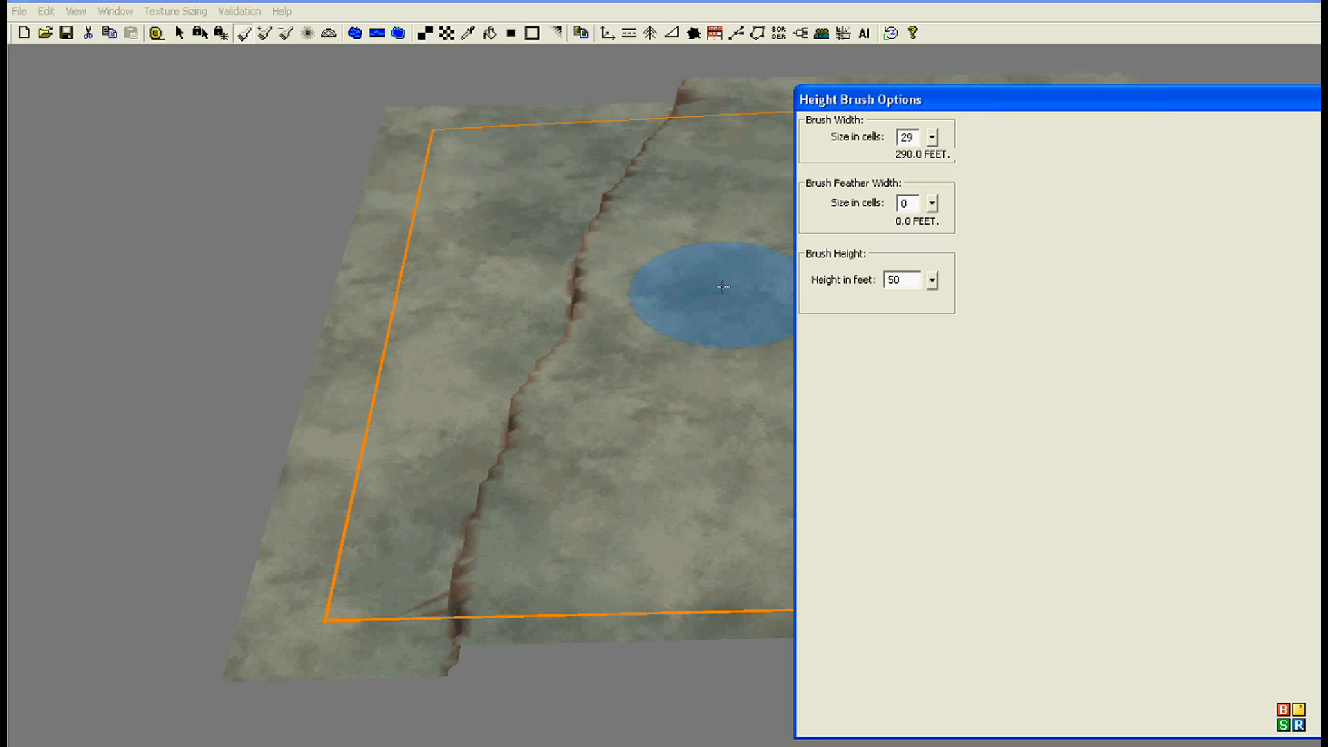
{"action": "mouse_move", "coordinate": [253, 585]}
{"action": "left_mouse_down"}
{"action": "mouse_move", "coordinate": [443, 482]}
{"action": "mouse_move", "coordinate": [327, 346]}
{"action": "mouse_move", "coordinate": [398, 177]}
{"action": "mouse_move", "coordinate": [529, 125]}
{"action": "mouse_move", "coordinate": [619, 58]}
{"action": "mouse_move", "coordinate": [371, 143]}
{"action": "mouse_move", "coordinate": [395, 394]}
{"action": "mouse_move", "coordinate": [394, 261]}
{"action": "mouse_move", "coordinate": [487, 225]}
{"action": "mouse_move", "coordinate": [548, 415]}
{"action": "mouse_move", "coordinate": [563, 380]}
{"action": "mouse_move", "coordinate": [550, 301]}
{"action": "left_mouse_up"}
Step: Lower a strip along the map edge opposite the ocean with the Height brush at 25 cells wide and a height of 0 feet
{"action": "left_click_drag", "start_coordinate": [931, 281], "coordinate": [918, 366]}
{"action": "left_click_drag", "start_coordinate": [934, 138], "coordinate": [926, 147]}
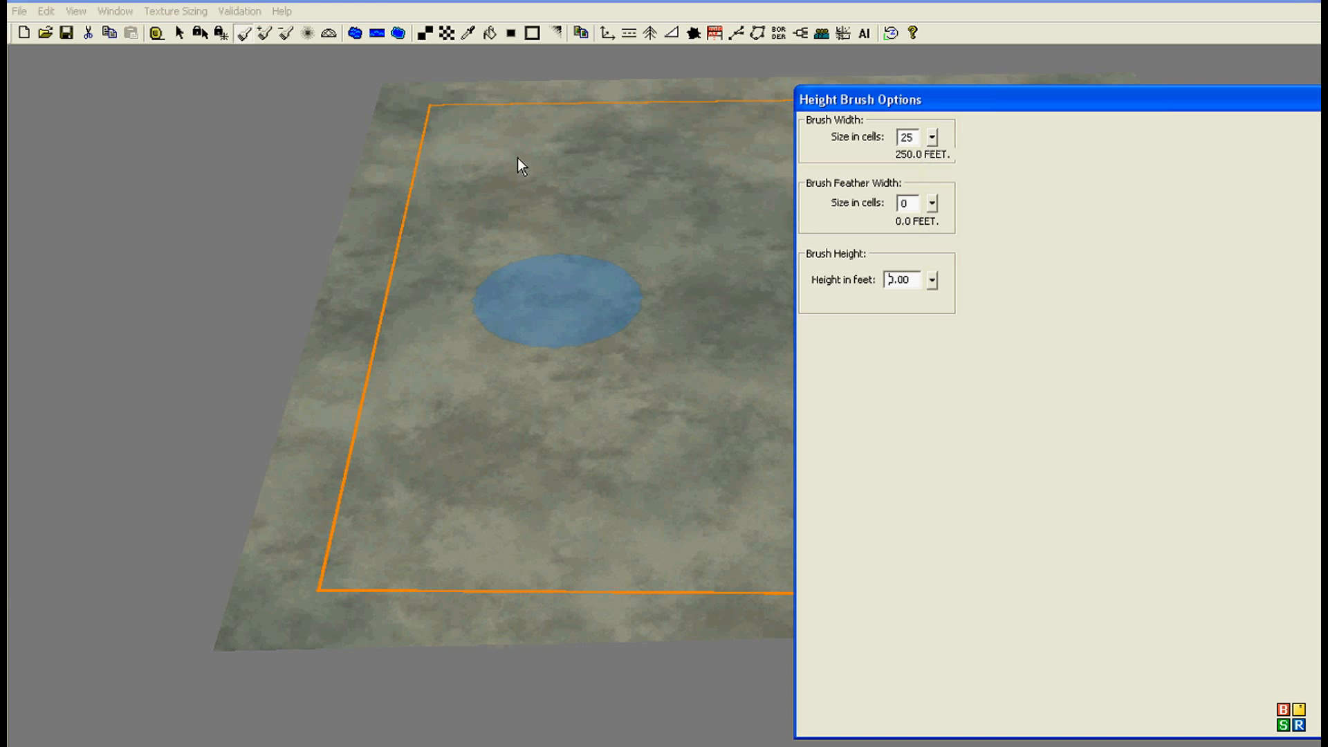
{"action": "mouse_move", "coordinate": [475, 93]}
{"action": "left_mouse_down"}
{"action": "mouse_move", "coordinate": [463, 252]}
{"action": "mouse_move", "coordinate": [430, 333]}
{"action": "mouse_move", "coordinate": [429, 510]}
{"action": "mouse_move", "coordinate": [379, 661]}
{"action": "mouse_move", "coordinate": [282, 519]}
{"action": "mouse_move", "coordinate": [391, 94]}
{"action": "mouse_move", "coordinate": [288, 507]}
{"action": "left_mouse_up"}
{"action": "right_click_drag", "start_coordinate": [288, 508], "coordinate": [351, 544]}
Step: Smooth the jagged cliff along the lowered strip with a 24-cell Feather brush at radius 1 and rate 10
{"action": "left_click", "coordinate": [310, 33]}
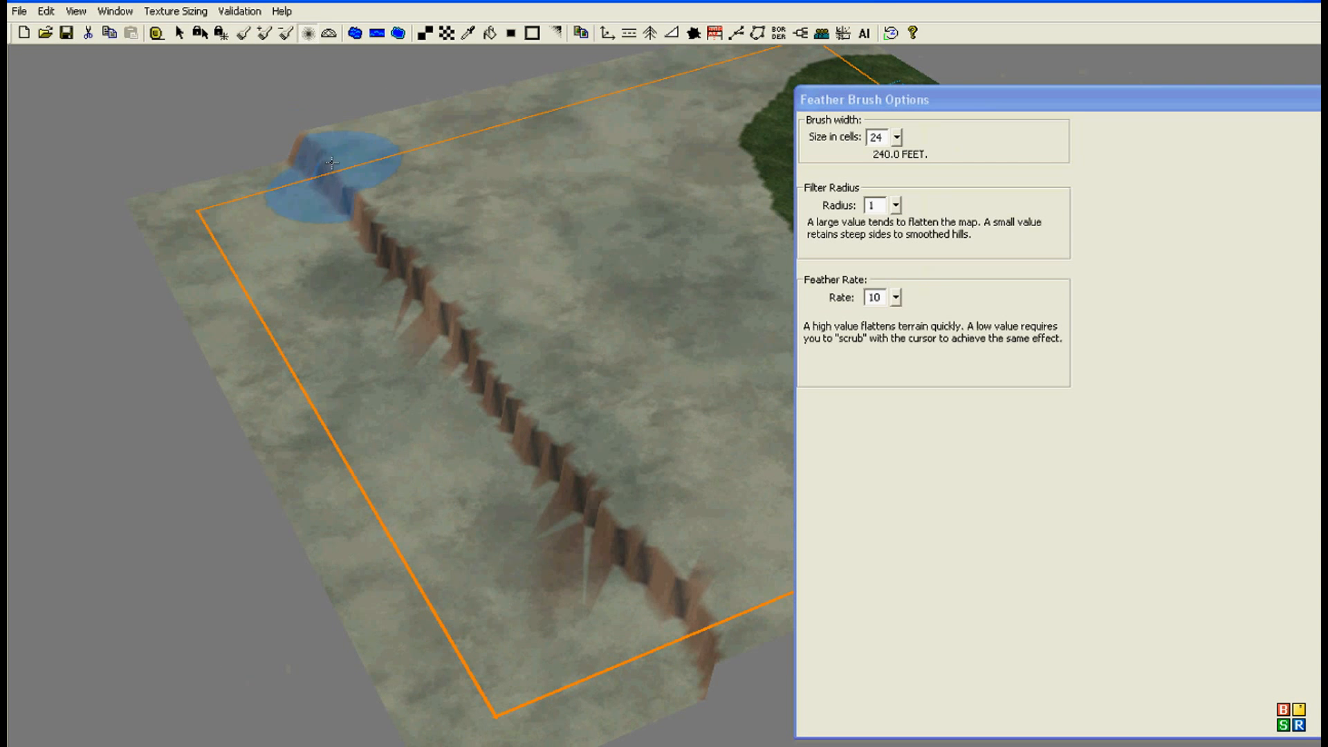
{"action": "mouse_move", "coordinate": [396, 235]}
{"action": "left_mouse_down"}
{"action": "mouse_move", "coordinate": [459, 384]}
{"action": "mouse_move", "coordinate": [415, 281]}
{"action": "mouse_move", "coordinate": [459, 370]}
{"action": "mouse_move", "coordinate": [525, 411]}
{"action": "mouse_move", "coordinate": [646, 573]}
{"action": "mouse_move", "coordinate": [682, 688]}
{"action": "mouse_move", "coordinate": [322, 170]}
{"action": "left_mouse_up"}
{"action": "left_click_drag", "start_coordinate": [388, 230], "coordinate": [608, 505]}
{"action": "mouse_move", "coordinate": [681, 565]}
{"action": "left_mouse_down"}
{"action": "mouse_move", "coordinate": [519, 322]}
{"action": "mouse_move", "coordinate": [387, 211]}
{"action": "mouse_move", "coordinate": [374, 287]}
{"action": "left_mouse_up"}
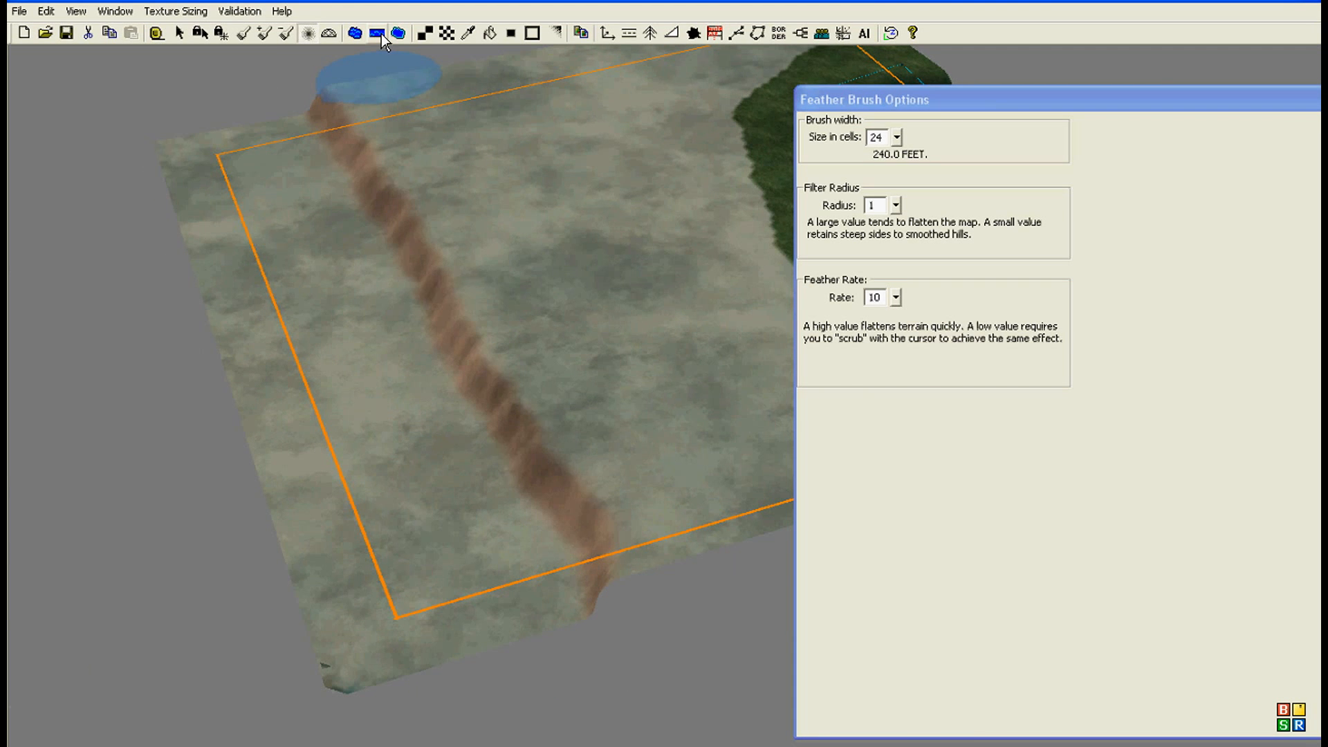
Step: Place a river water area over the lowered strip beside the cliff and clear the stray extra point
{"action": "left_click", "coordinate": [380, 34]}
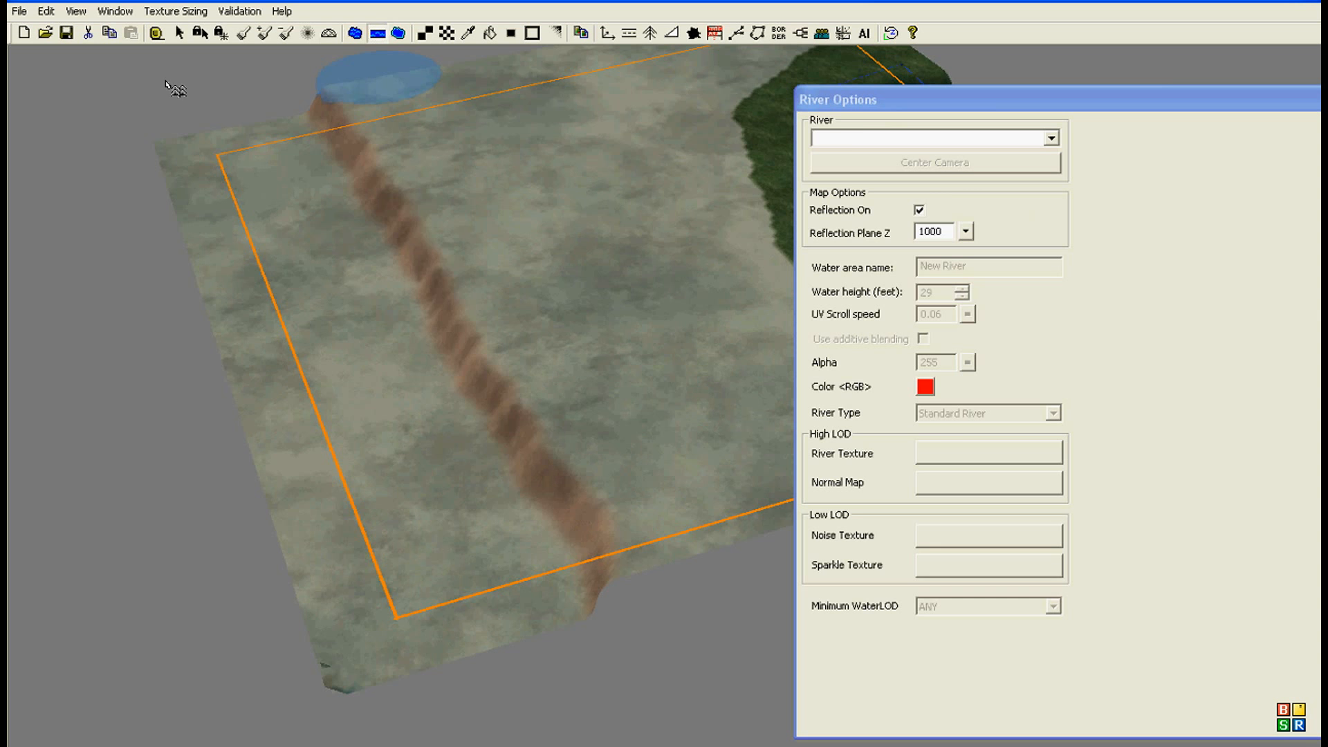
{"action": "left_click", "coordinate": [179, 35]}
{"action": "left_click", "coordinate": [401, 34]}
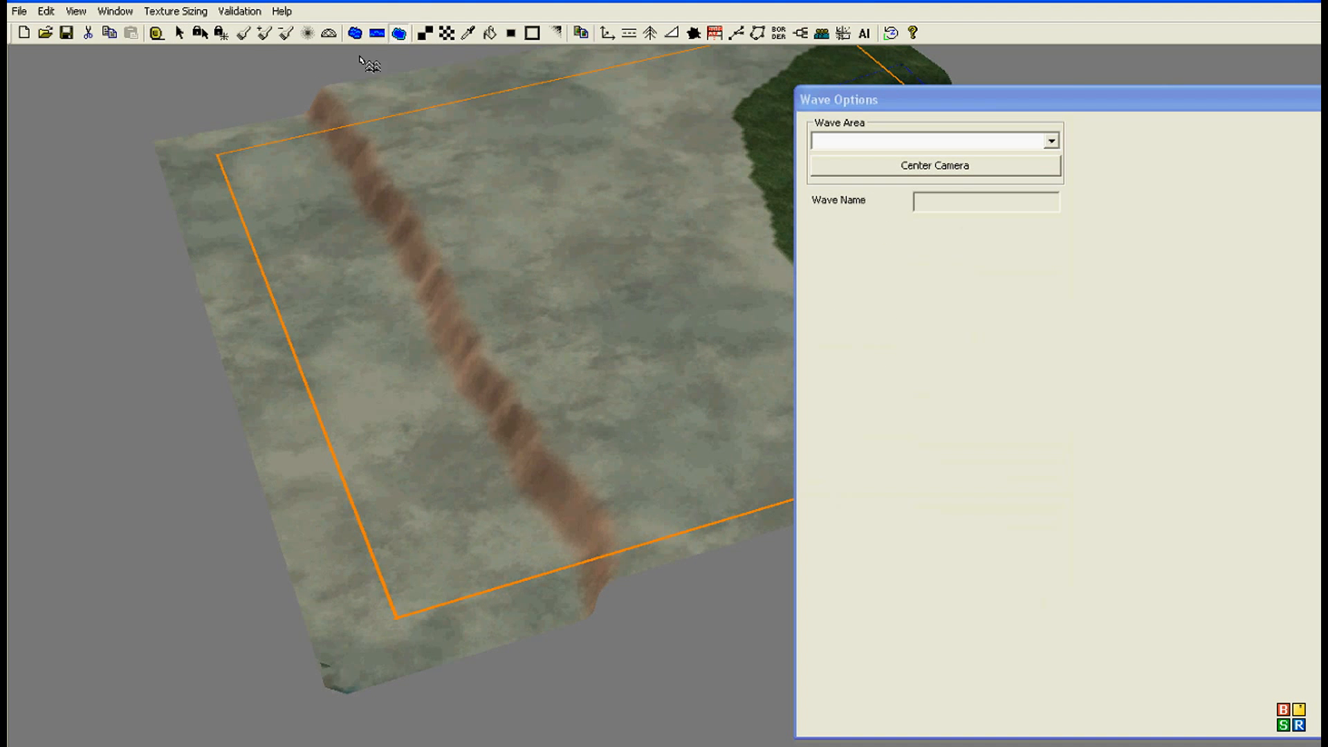
{"action": "left_click", "coordinate": [378, 34]}
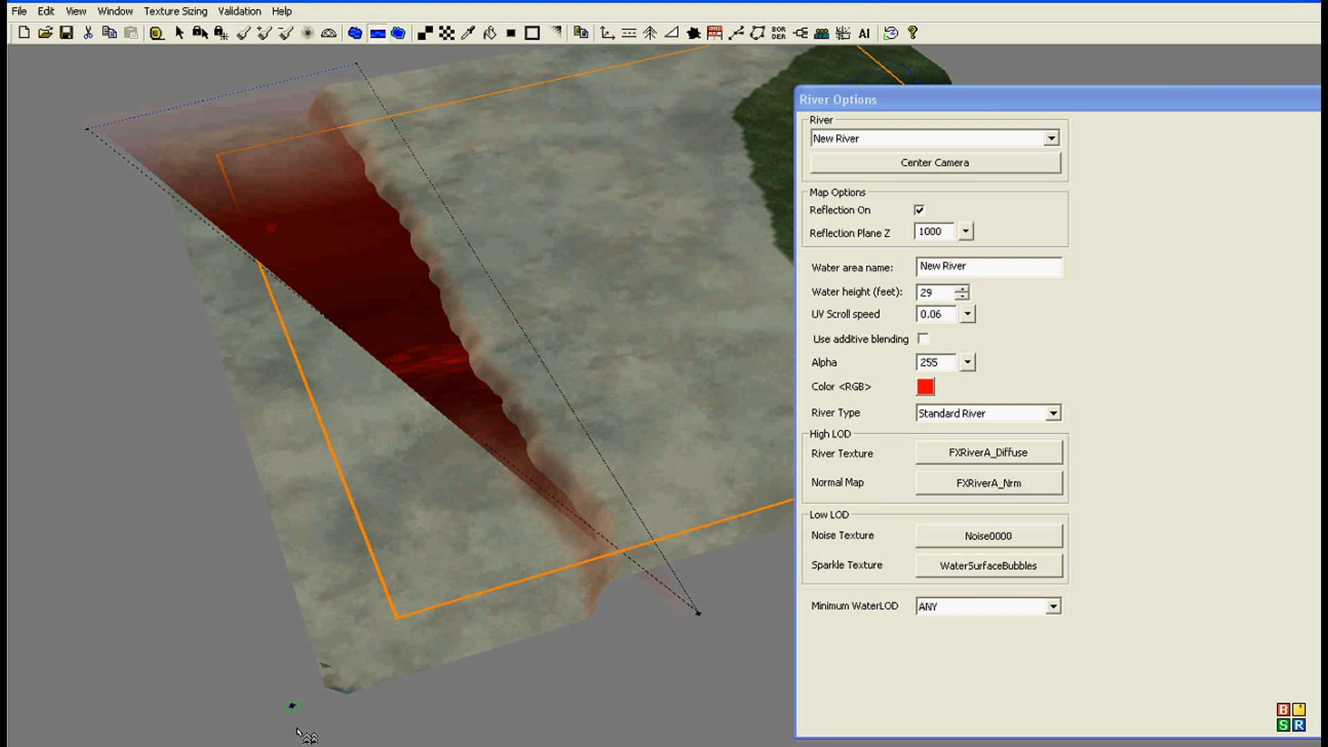
{"action": "key", "text": "Delete"}
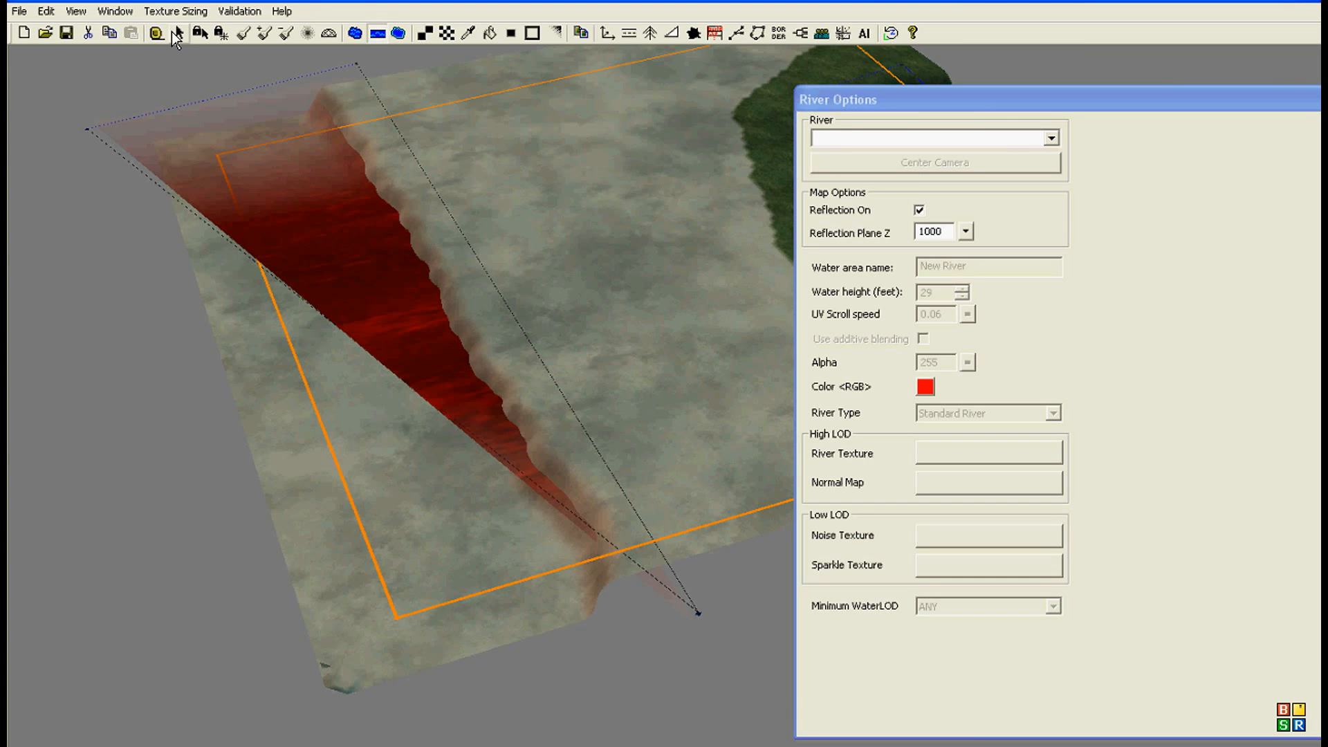
Step: Reposition the river's corner points around the lowered strip, taking one of them to the strip's far end beyond the cliff
{"action": "left_click", "coordinate": [175, 33]}
{"action": "left_click_drag", "start_coordinate": [697, 613], "coordinate": [554, 668]}
{"action": "left_click_drag", "start_coordinate": [395, 690], "coordinate": [226, 693]}
{"action": "right_click_drag", "start_coordinate": [337, 637], "coordinate": [347, 596]}
{"action": "middle_click_drag", "start_coordinate": [347, 596], "coordinate": [366, 584]}
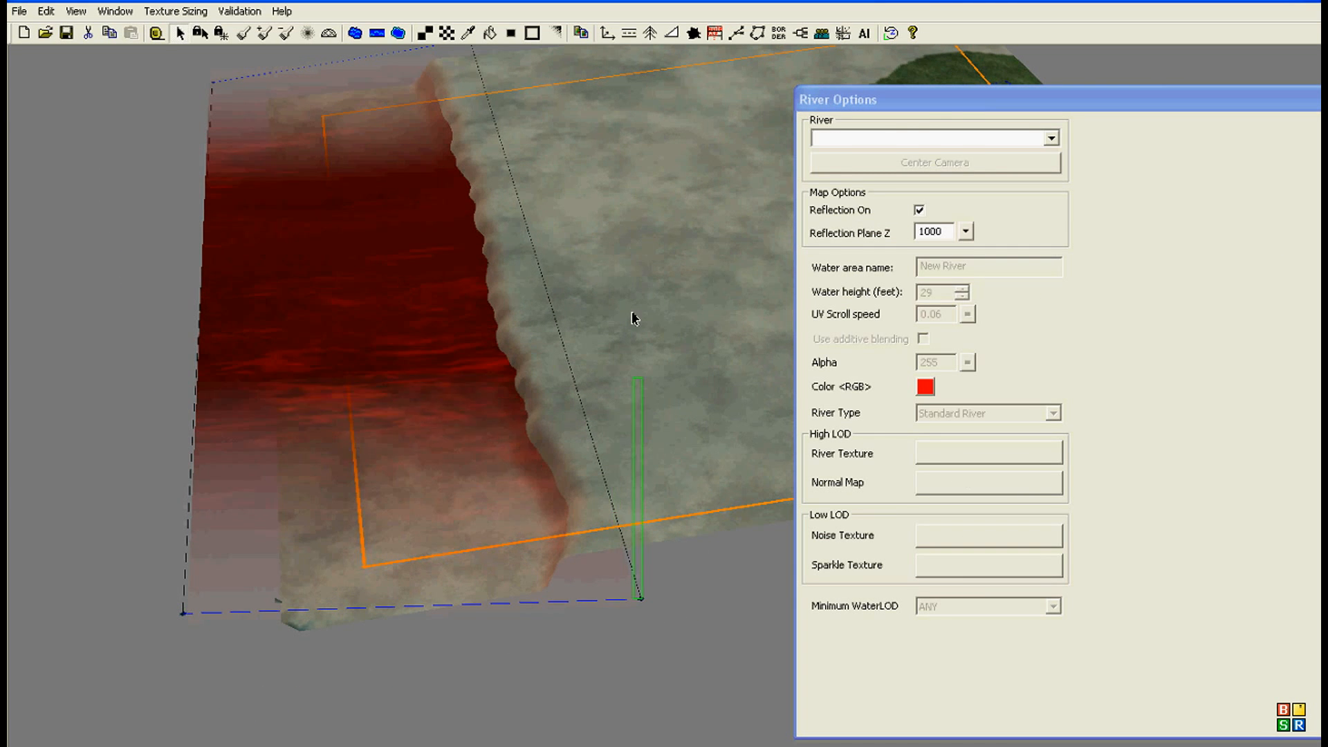
{"action": "left_click", "coordinate": [624, 568]}
{"action": "left_click_drag", "start_coordinate": [636, 598], "coordinate": [487, 71]}
{"action": "left_click", "coordinate": [153, 596]}
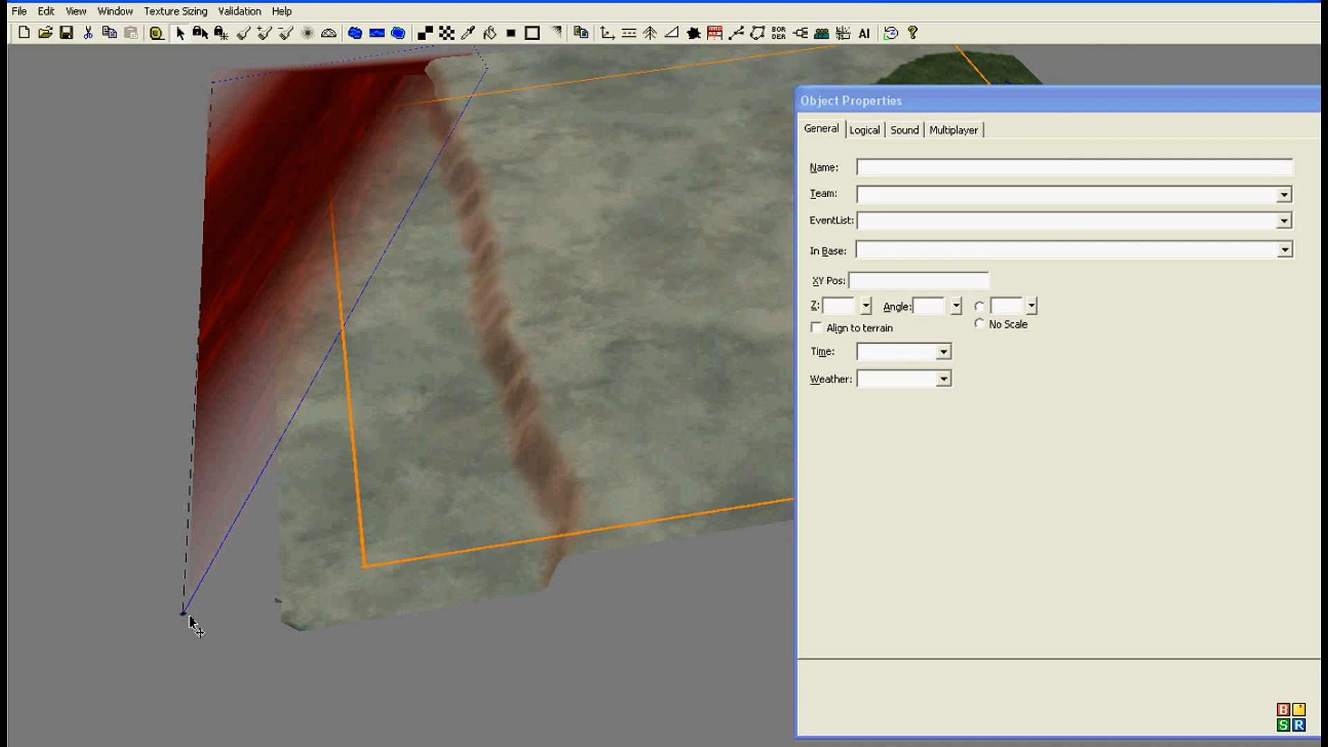
Step: Move the river's near outer corner point across to the cut-off corner of the map
{"action": "scroll", "coordinate": [190, 616], "scroll_direction": "up", "scroll_amount": 5}
{"action": "middle_click_drag", "start_coordinate": [190, 616], "coordinate": [255, 524]}
{"action": "right_click_drag", "start_coordinate": [255, 524], "coordinate": [488, 542]}
{"action": "middle_click_drag", "start_coordinate": [487, 542], "coordinate": [461, 537]}
{"action": "right_click_drag", "start_coordinate": [460, 538], "coordinate": [327, 401]}
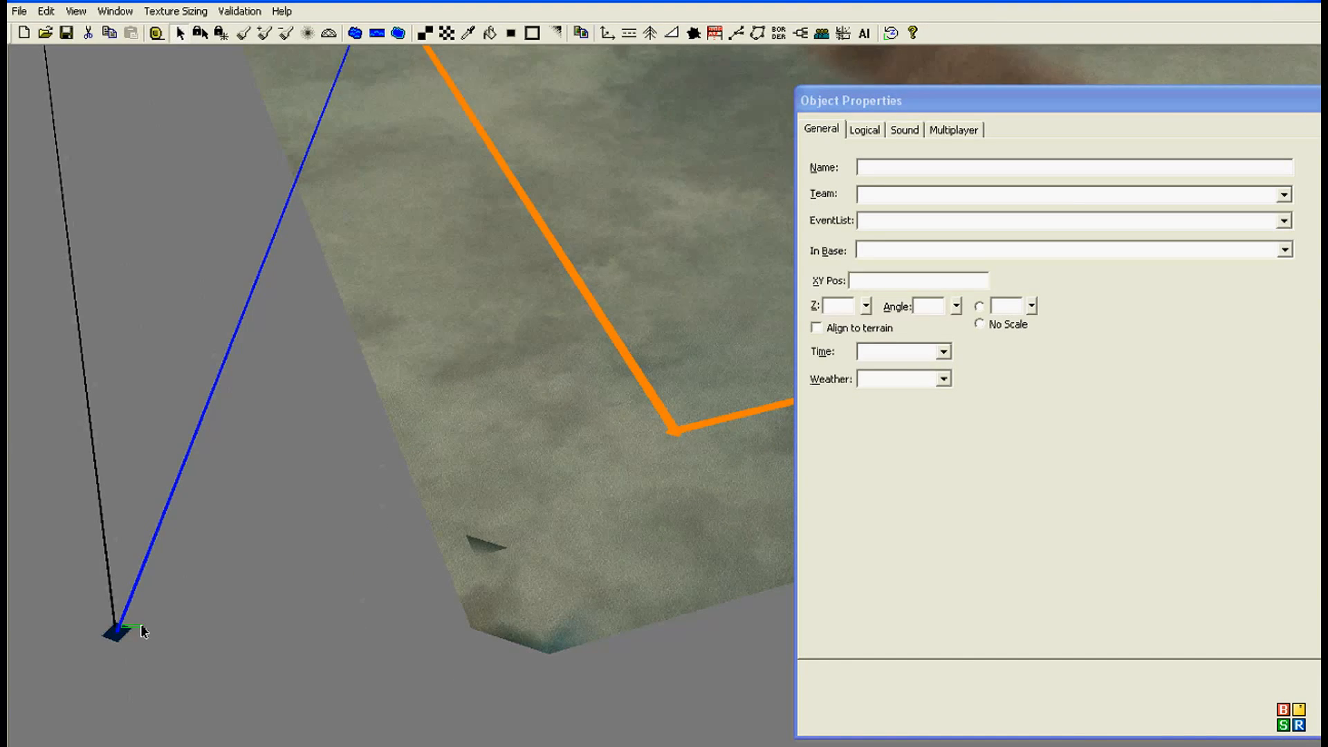
{"action": "left_click_drag", "start_coordinate": [543, 656], "coordinate": [614, 661]}
{"action": "scroll", "coordinate": [572, 608], "scroll_direction": "down", "scroll_amount": 3}
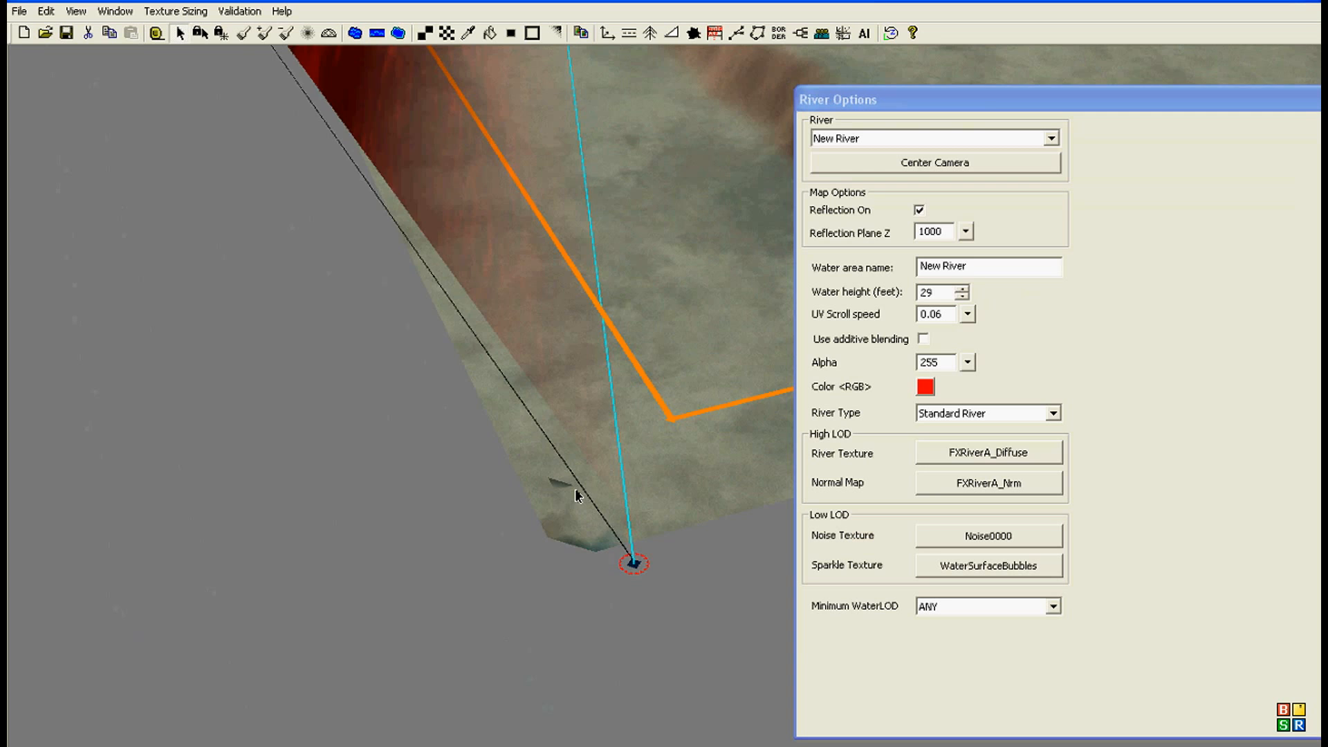
Step: Move the river's corner points beyond the map edges and the cliff so the water covers the whole lowered strip
{"action": "right_click_drag", "start_coordinate": [575, 489], "coordinate": [347, 518]}
{"action": "scroll", "coordinate": [356, 614], "scroll_direction": "down", "scroll_amount": 2}
{"action": "left_click", "coordinate": [404, 599]}
{"action": "left_click_drag", "start_coordinate": [385, 573], "coordinate": [761, 554]}
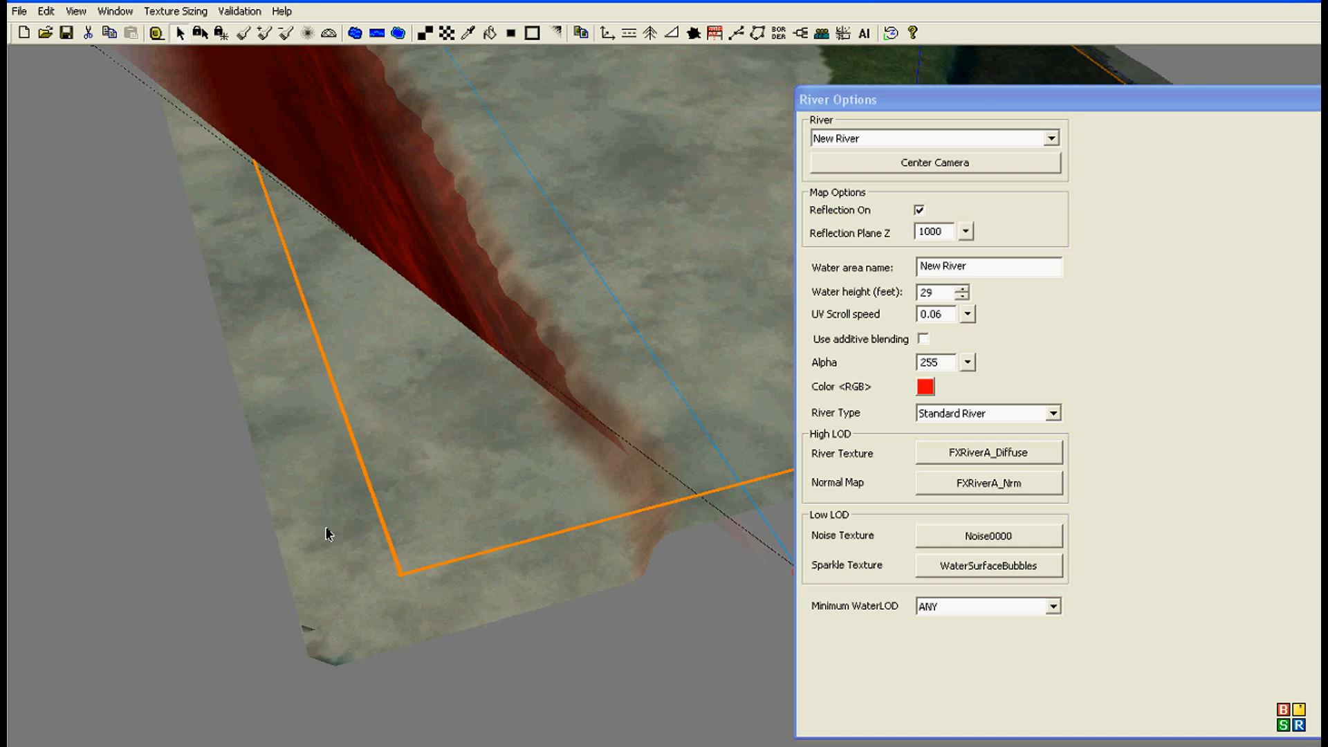
{"action": "scroll", "coordinate": [329, 535], "scroll_direction": "down", "scroll_amount": 3}
{"action": "left_click_drag", "start_coordinate": [179, 141], "coordinate": [305, 687]}
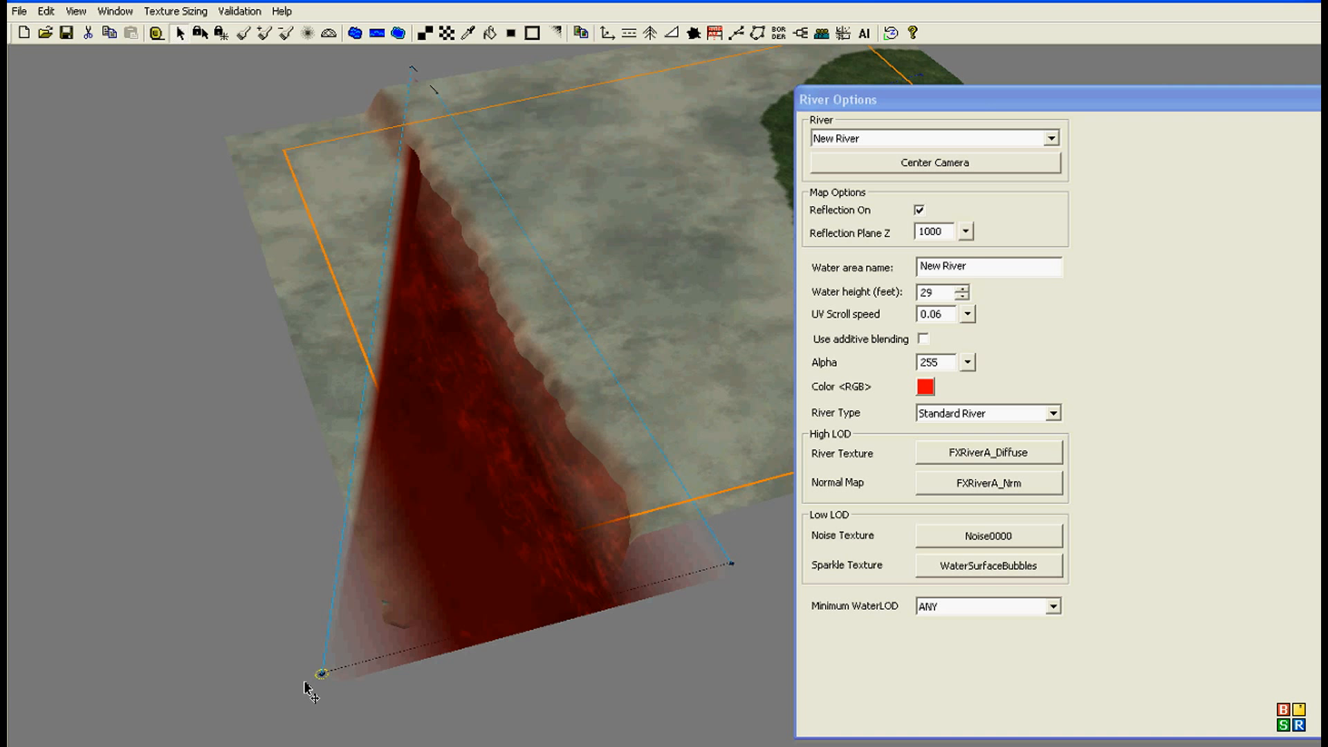
{"action": "left_click_drag", "start_coordinate": [253, 78], "coordinate": [115, 113]}
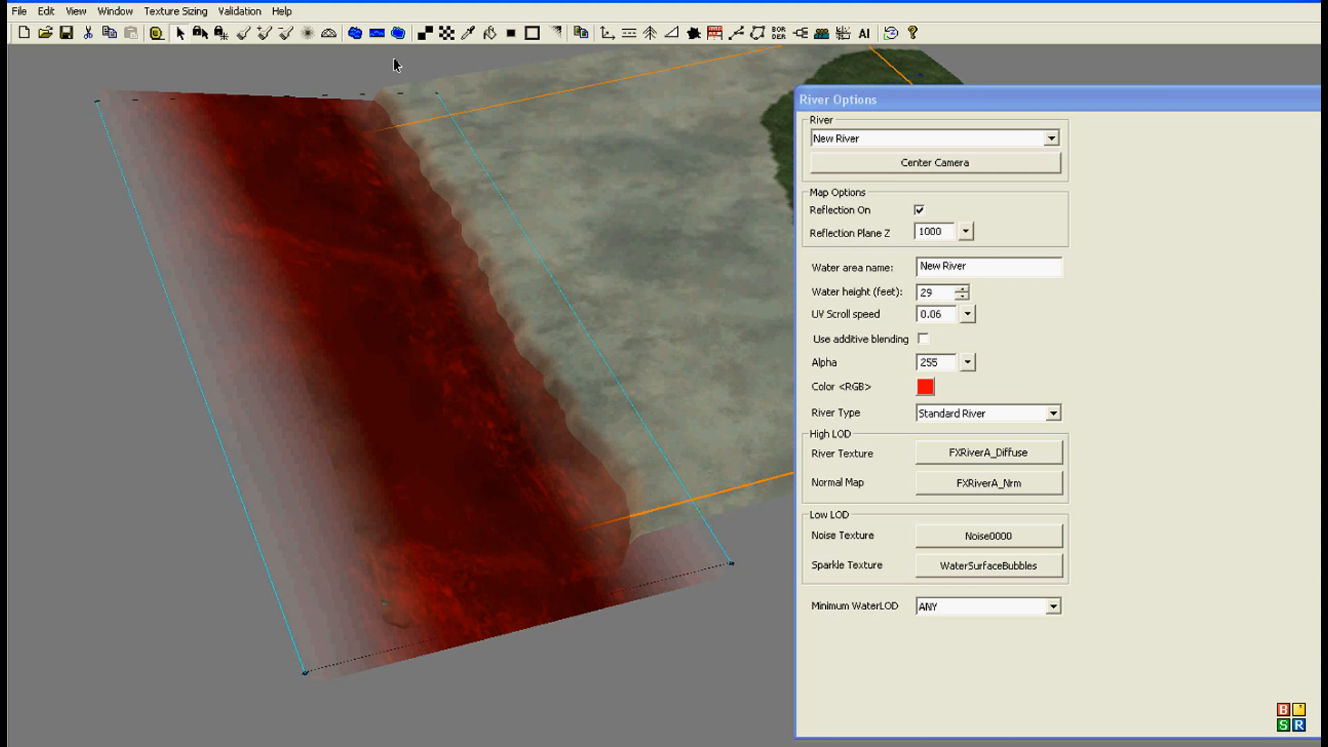
{"action": "left_click", "coordinate": [441, 97]}
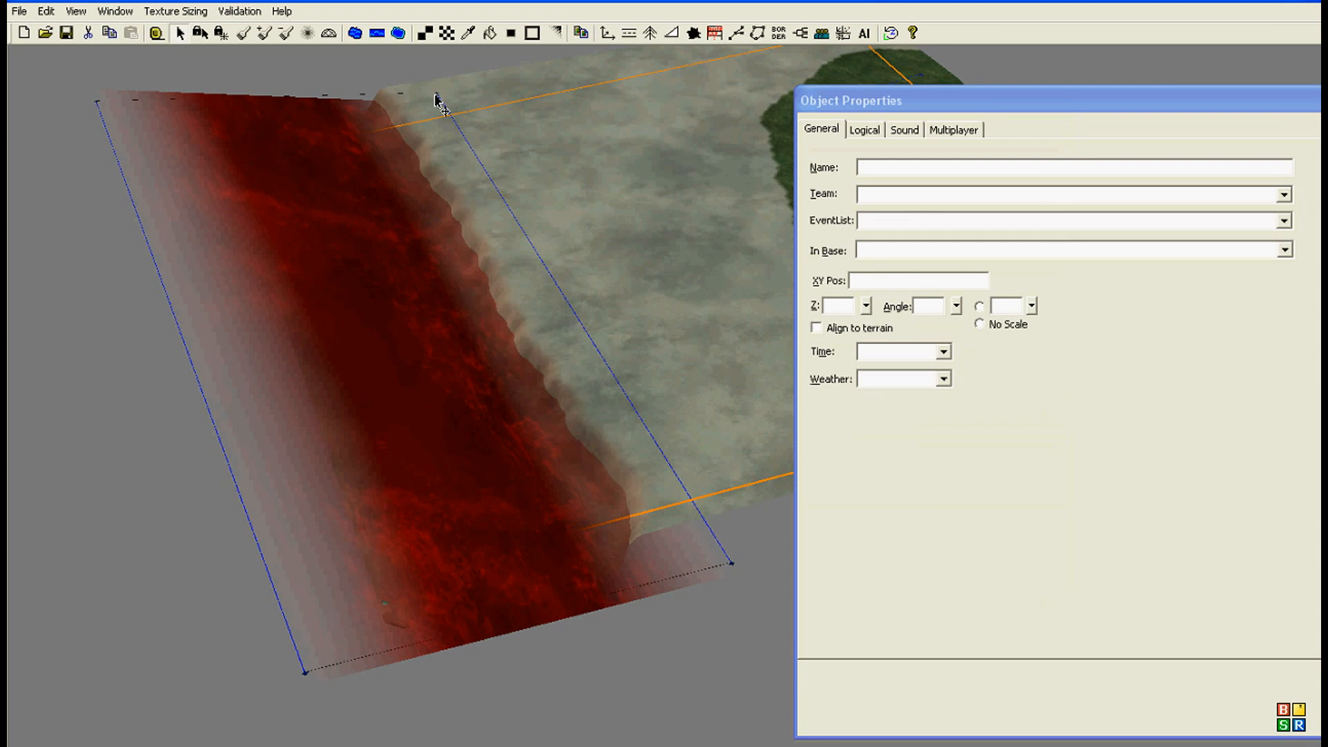
{"action": "left_click", "coordinate": [399, 63]}
Step: Change the river's color to a violet with red 208, green 86 and blue 222
{"action": "right_click_drag", "start_coordinate": [347, 175], "coordinate": [552, 363]}
{"action": "scroll", "coordinate": [512, 409], "scroll_direction": "up", "scroll_amount": 3}
{"action": "scroll", "coordinate": [476, 451], "scroll_direction": "up", "scroll_amount": 1}
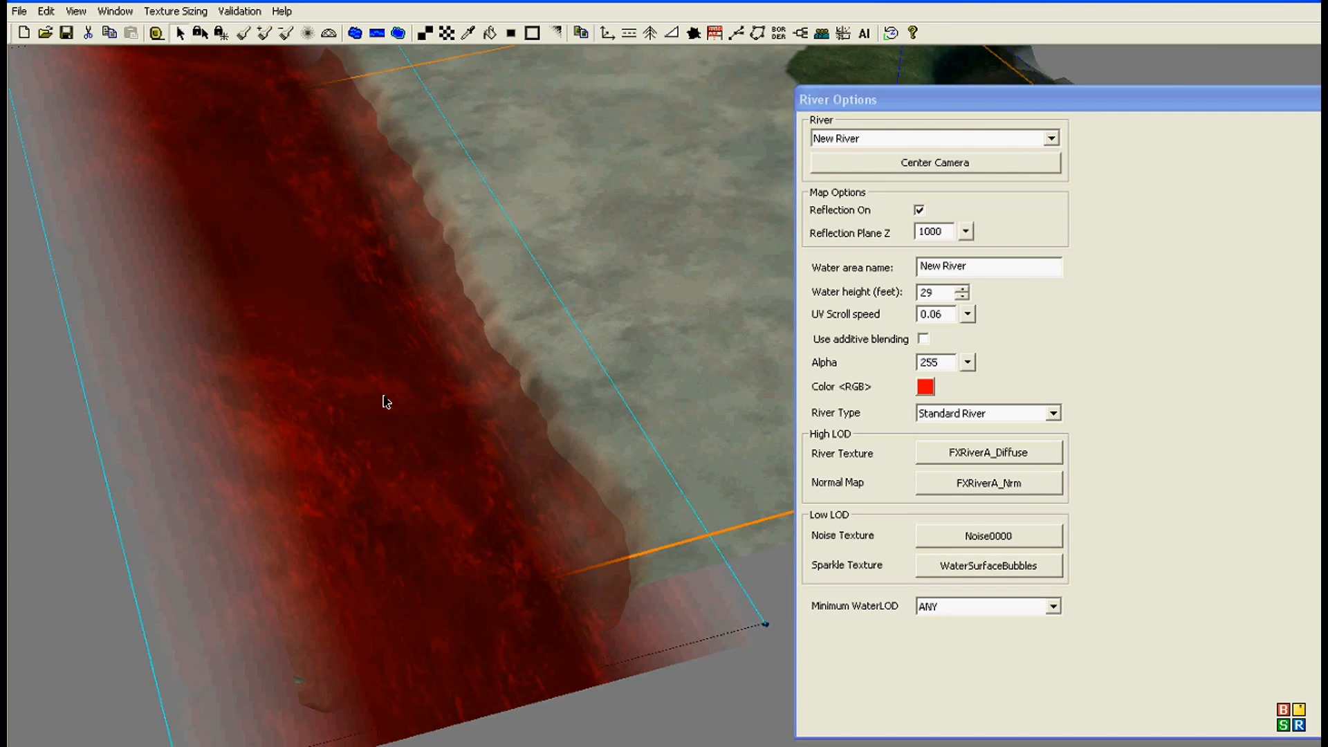
{"action": "right_click_drag", "start_coordinate": [376, 405], "coordinate": [369, 402]}
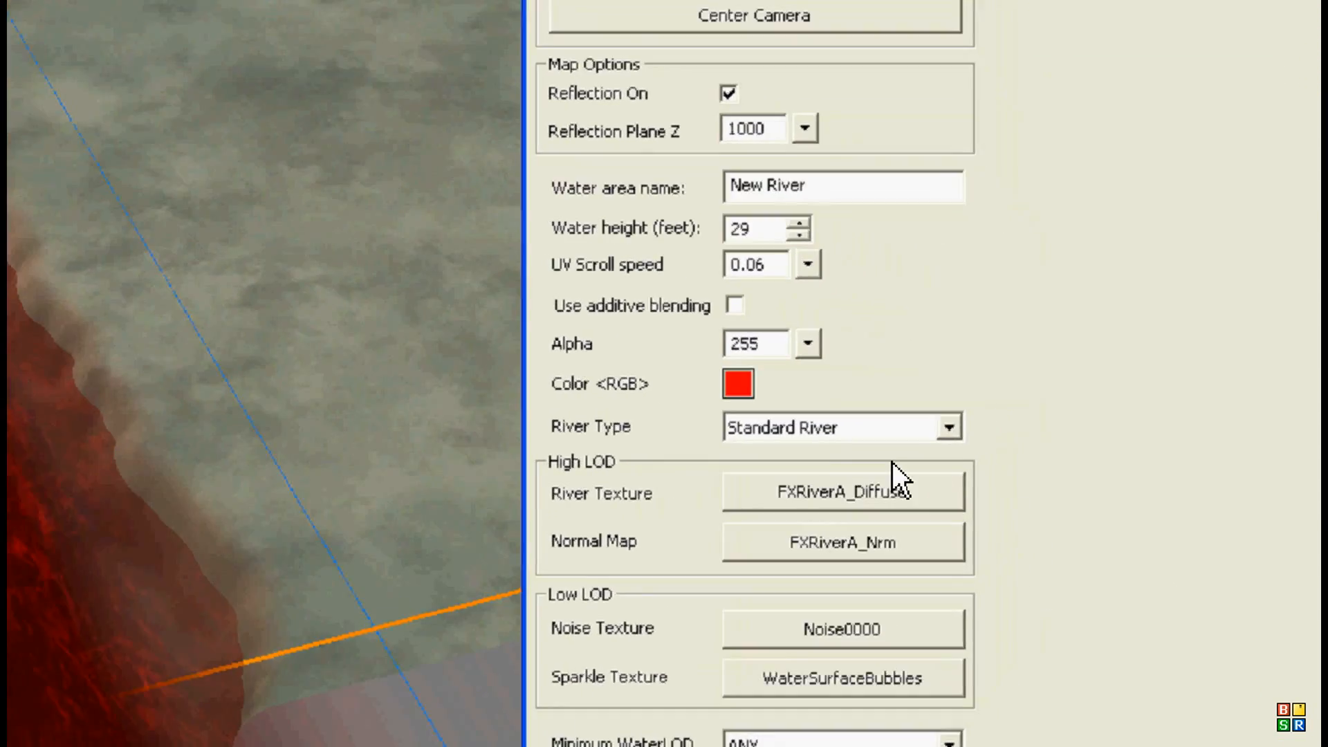
{"action": "left_click", "coordinate": [823, 386]}
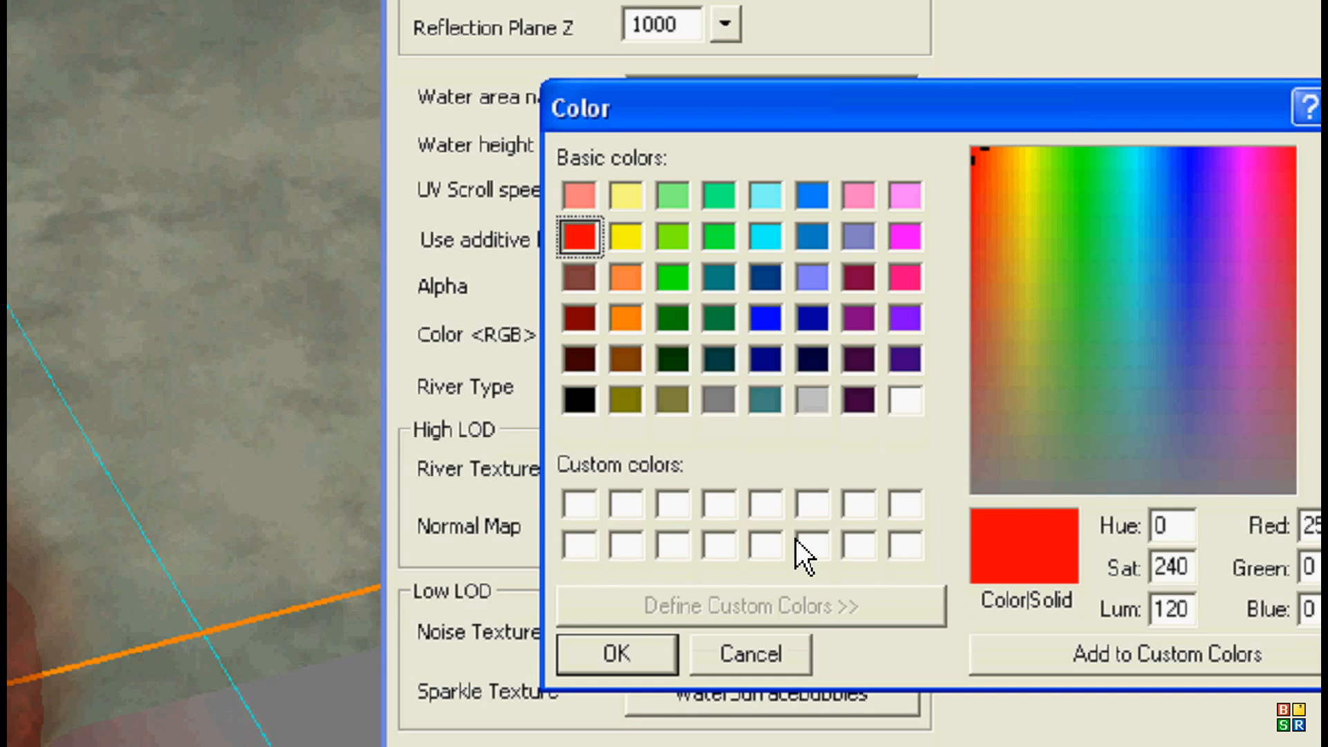
{"action": "left_click", "coordinate": [893, 405]}
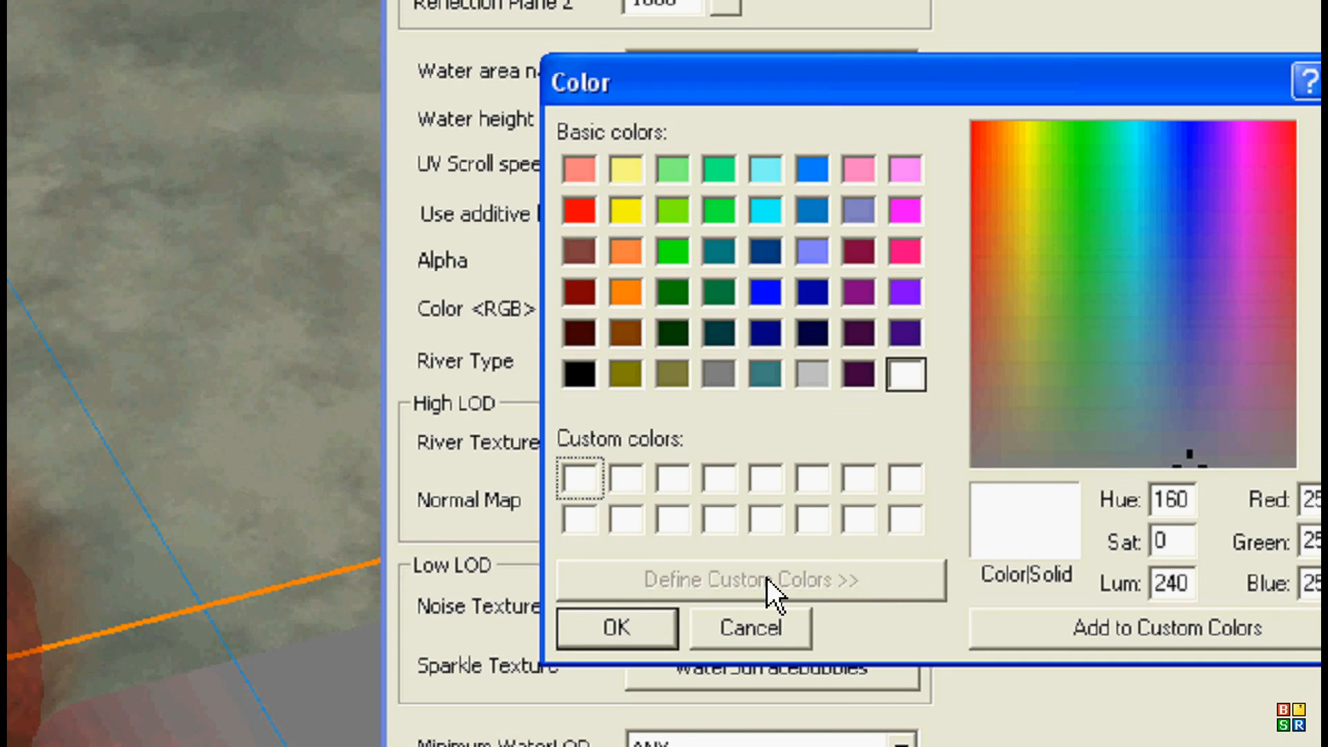
{"action": "left_click_drag", "start_coordinate": [1060, 210], "coordinate": [1175, 252]}
{"action": "left_click_drag", "start_coordinate": [1301, 239], "coordinate": [1296, 277]}
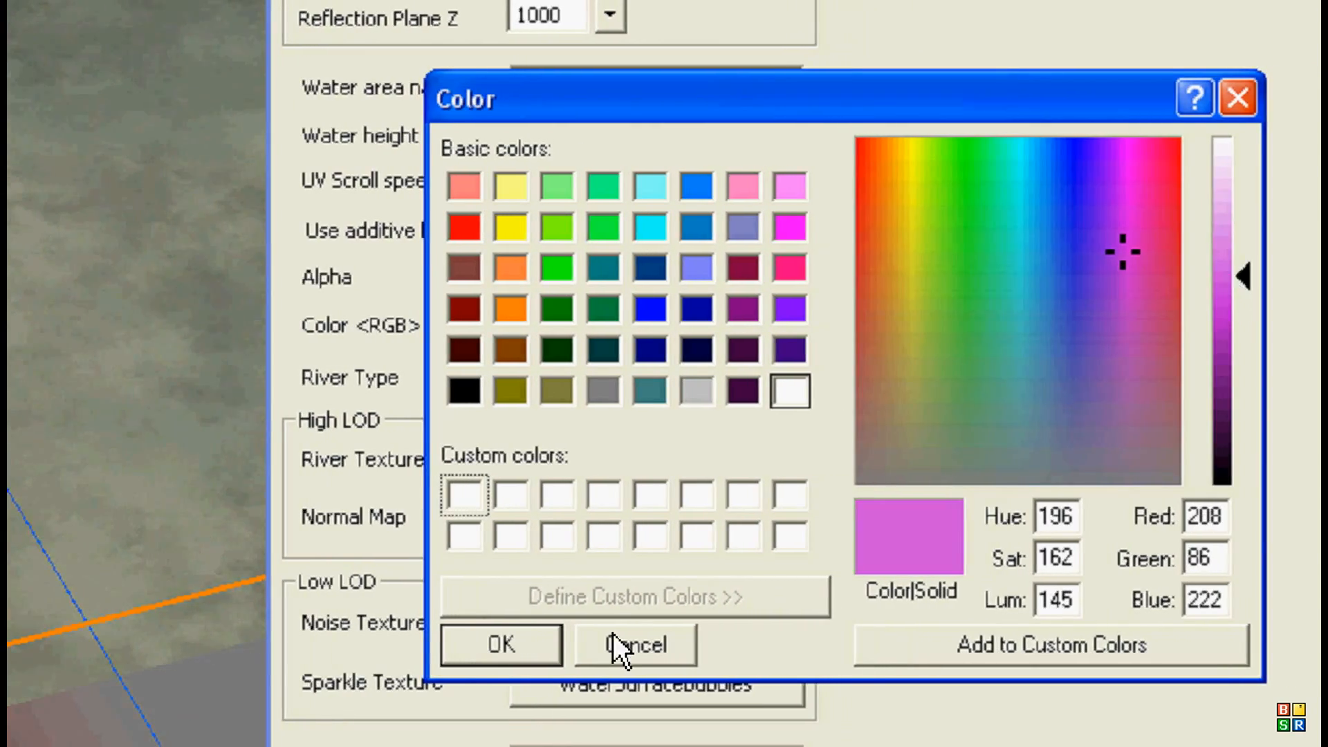
{"action": "left_click", "coordinate": [493, 645]}
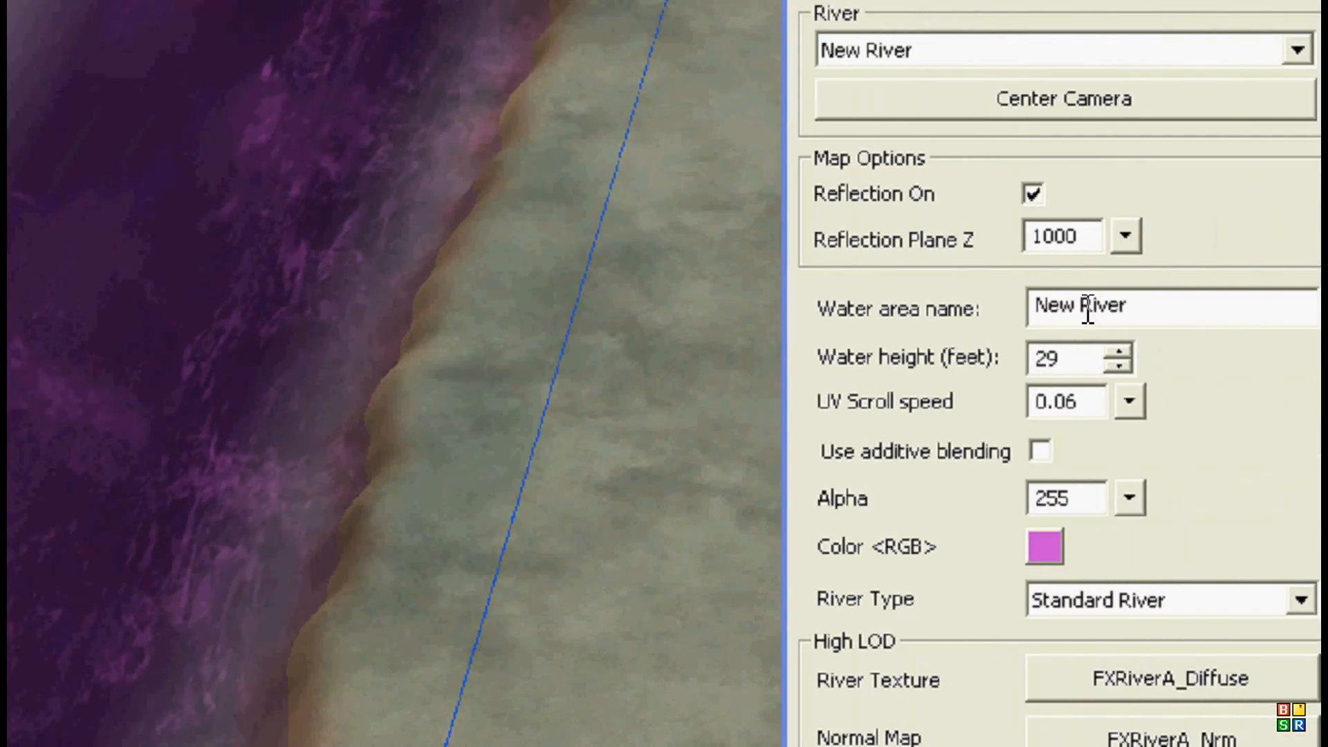
Step: Raise the river's water height to 35 feet and its UV scroll speed to 1
{"action": "left_click", "coordinate": [1119, 349]}
{"action": "left_click", "coordinate": [1119, 349]}
{"action": "left_click", "coordinate": [1119, 349]}
{"action": "left_click", "coordinate": [1119, 349]}
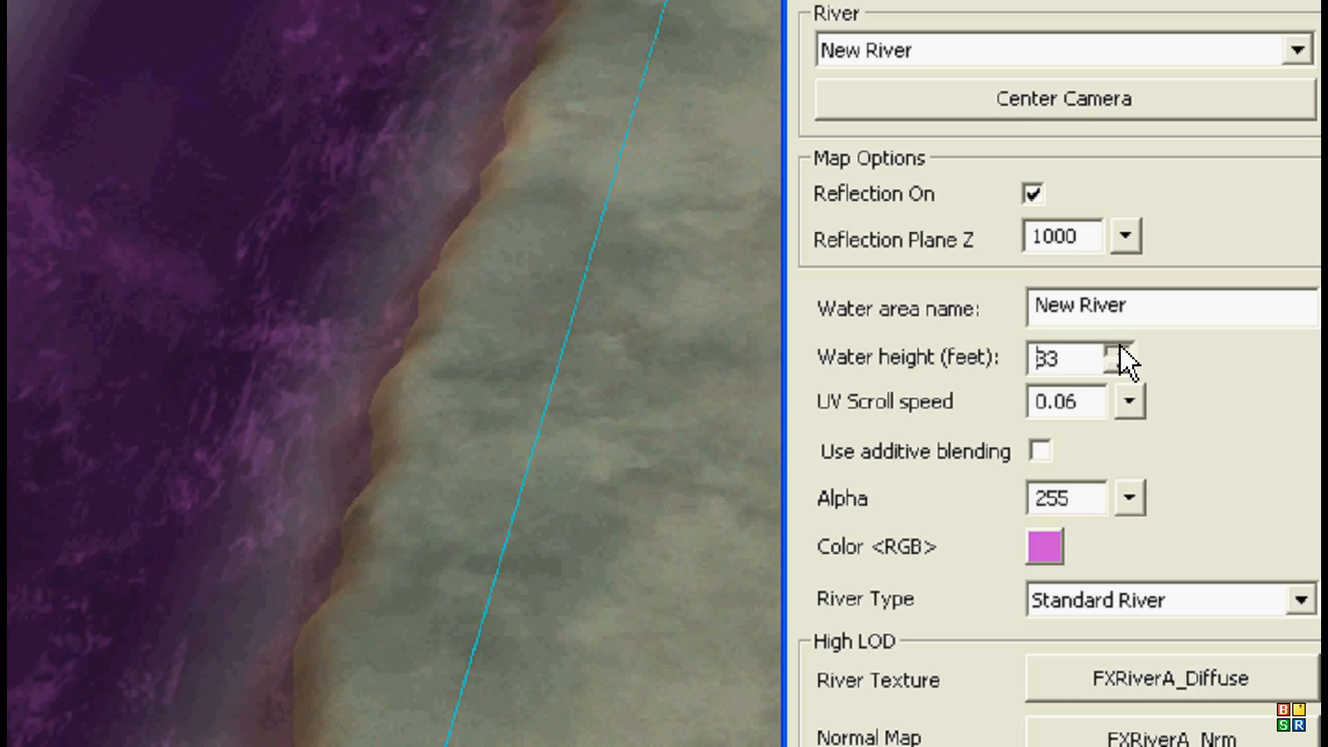
{"action": "left_click", "coordinate": [1120, 350]}
{"action": "left_click", "coordinate": [1119, 349]}
{"action": "left_click", "coordinate": [1123, 404]}
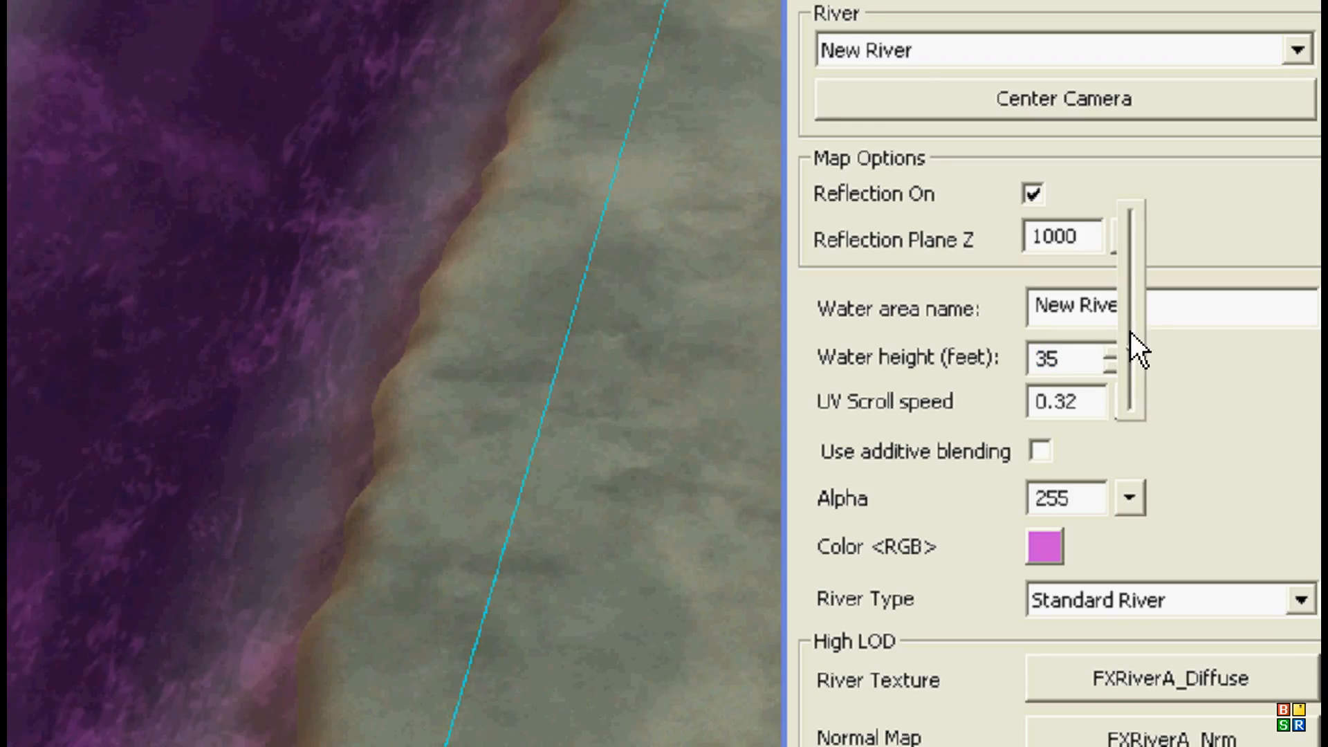
{"action": "left_click", "coordinate": [1135, 200]}
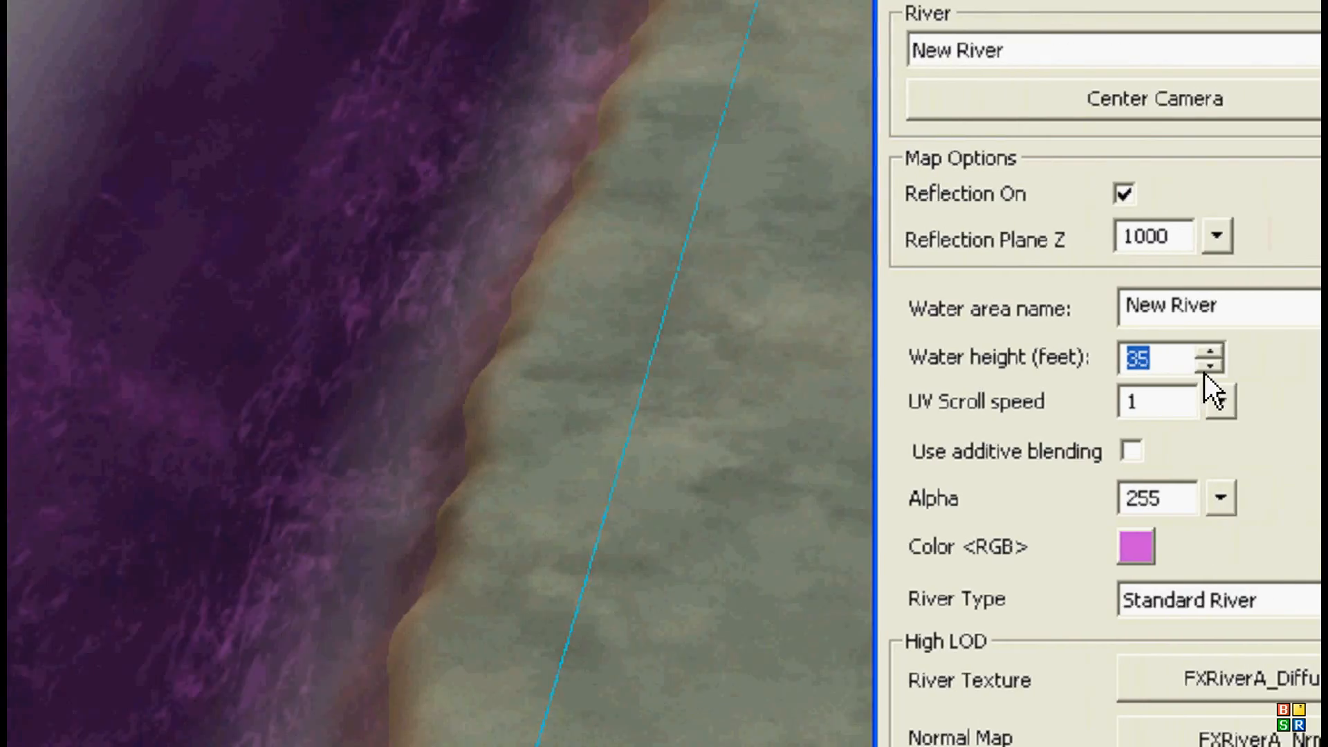
Step: Set the river's water height to 33 feet and its UV scroll speed to 0.11
{"action": "left_click", "coordinate": [1206, 368]}
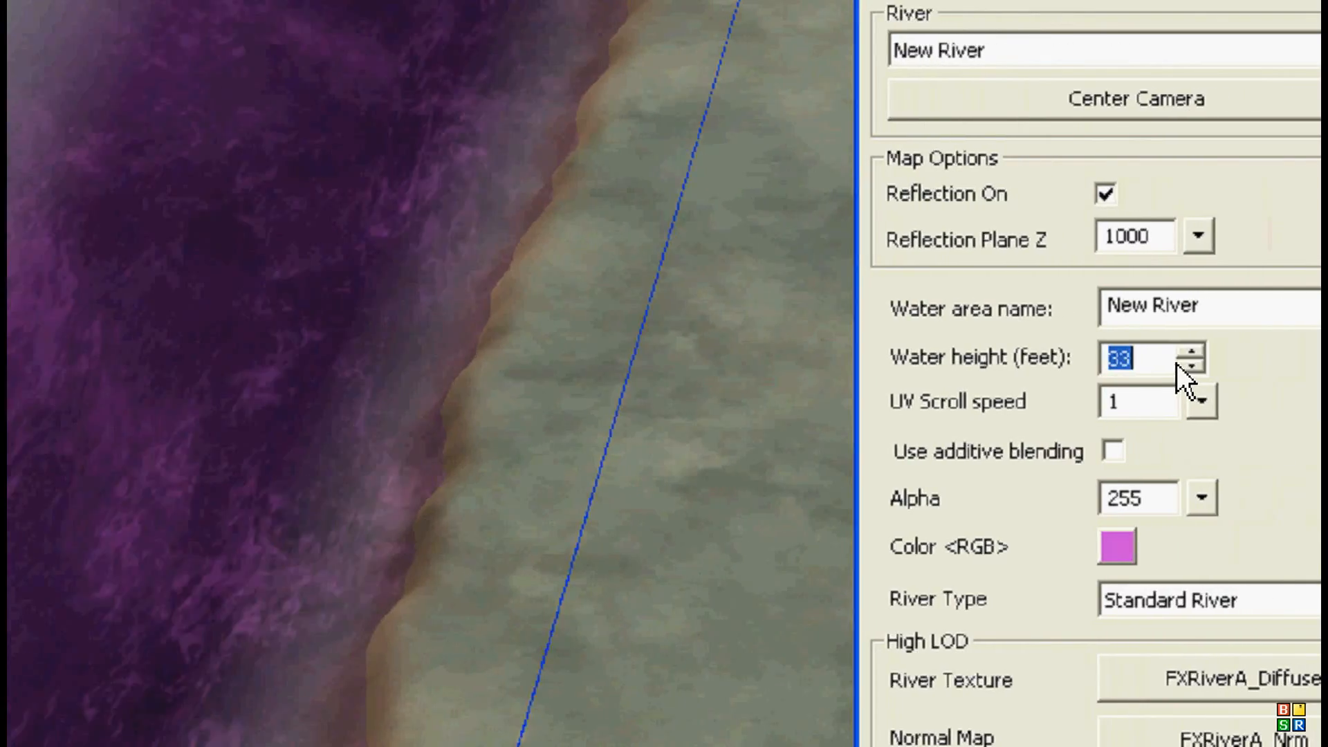
{"action": "left_click", "coordinate": [1197, 366]}
{"action": "left_click", "coordinate": [1162, 389]}
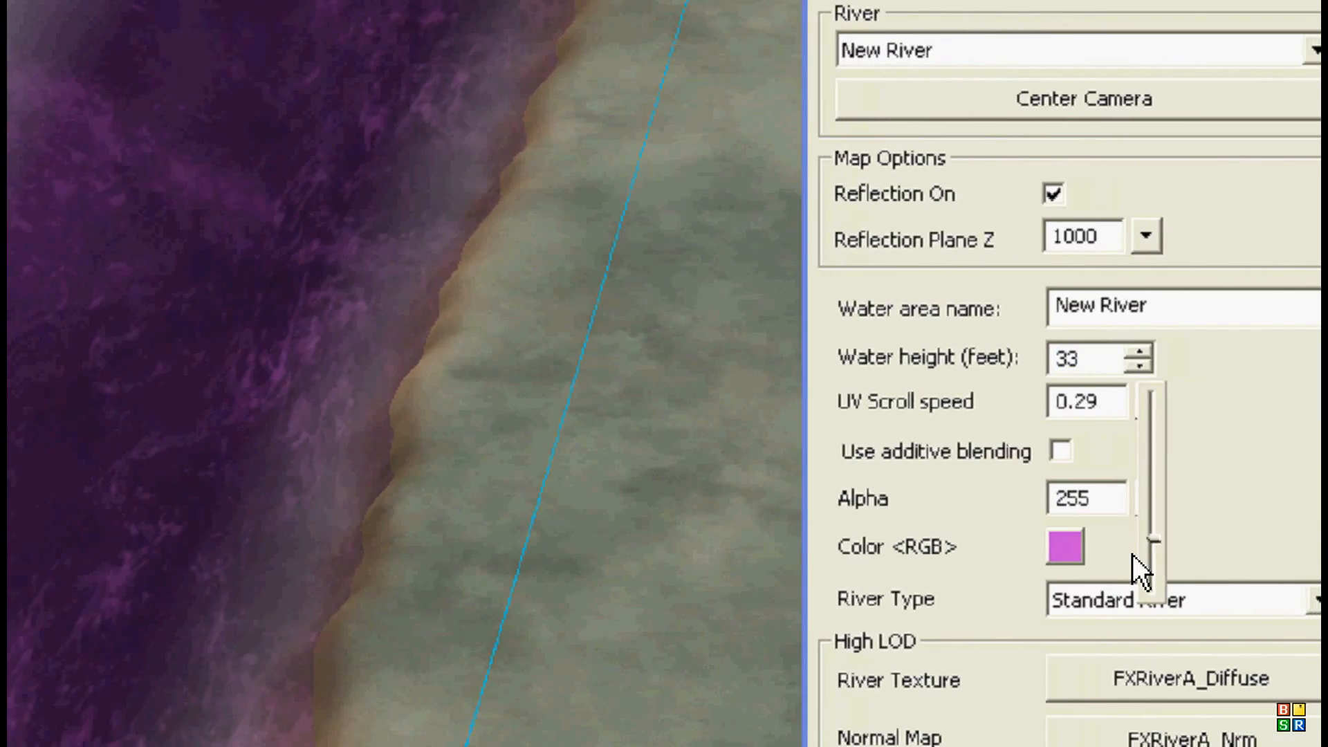
{"action": "left_click_drag", "start_coordinate": [1170, 606], "coordinate": [1174, 551]}
Step: Review the river type and minimum WaterLOD choices, and set the Reflection Plane Z to -1000
{"action": "left_click", "coordinate": [1092, 571]}
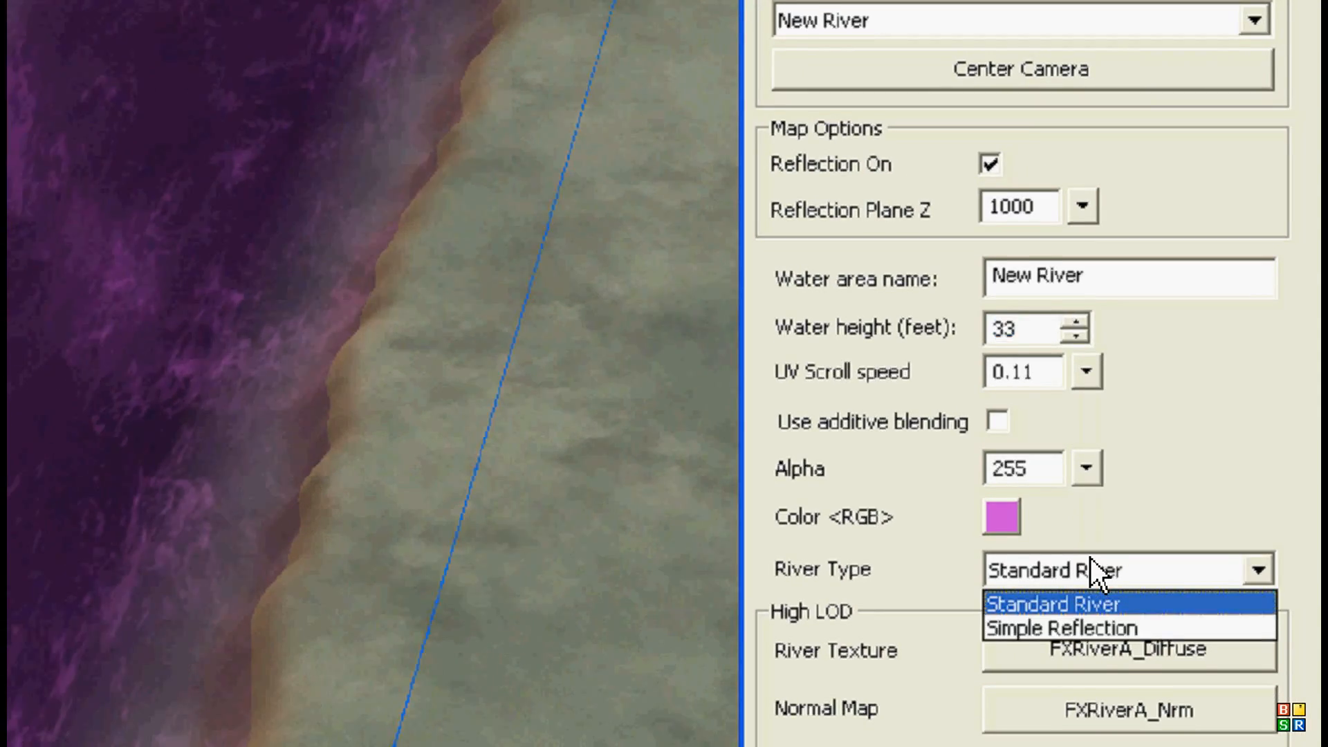
{"action": "left_click", "coordinate": [865, 550]}
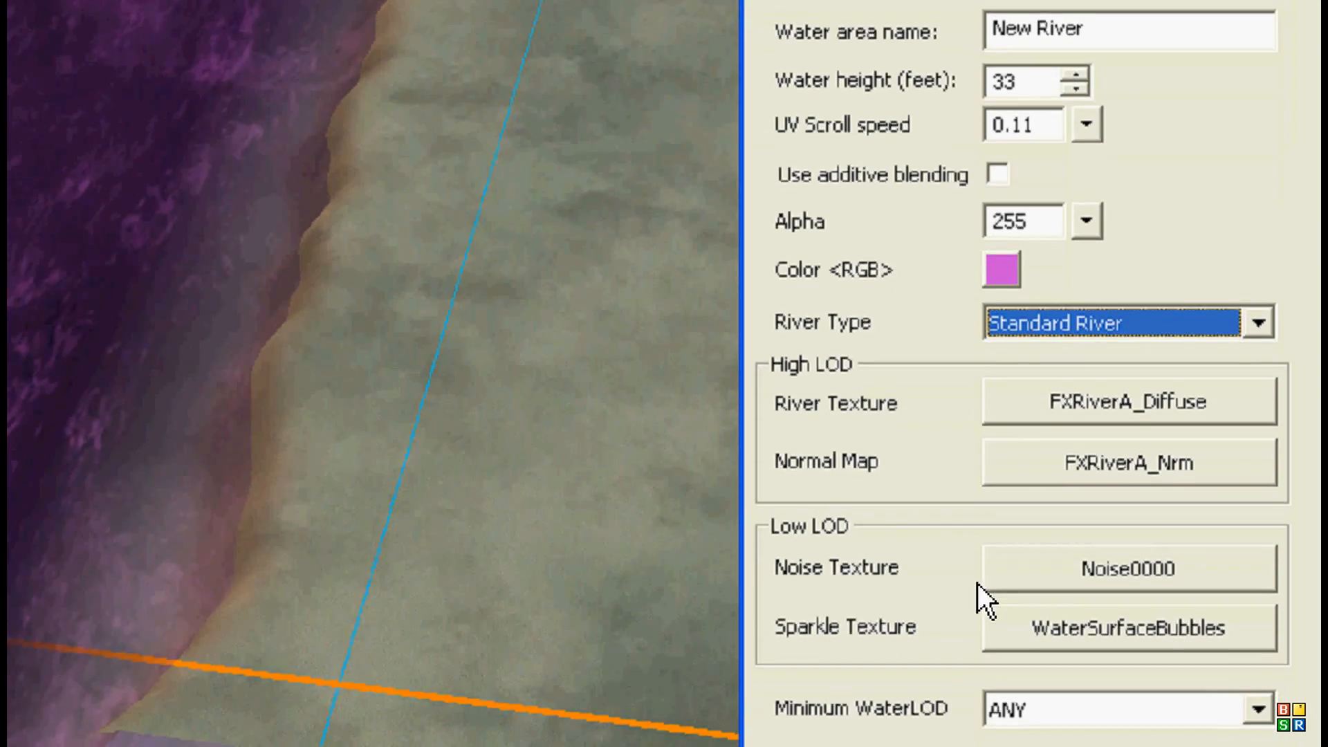
{"action": "left_click", "coordinate": [1153, 633]}
{"action": "left_click", "coordinate": [1148, 642]}
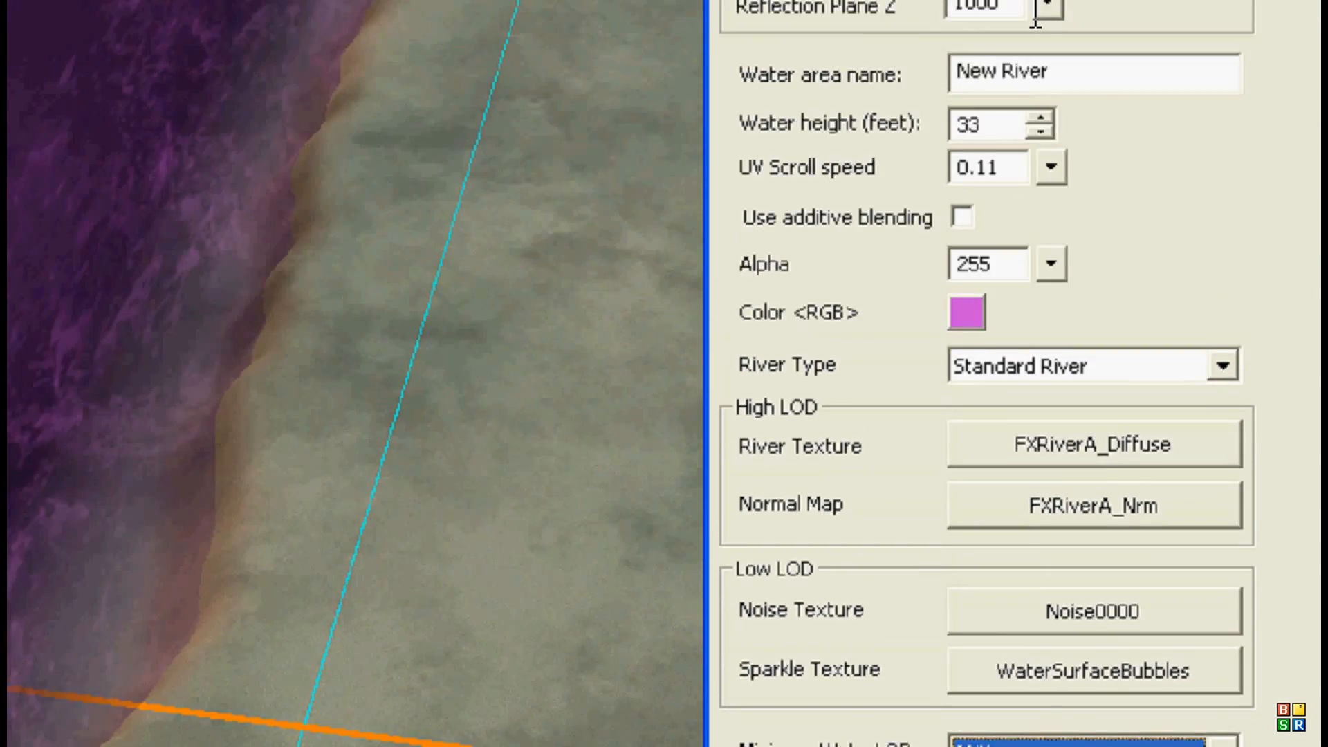
{"action": "left_click_drag", "start_coordinate": [1048, 5], "coordinate": [1053, 208]}
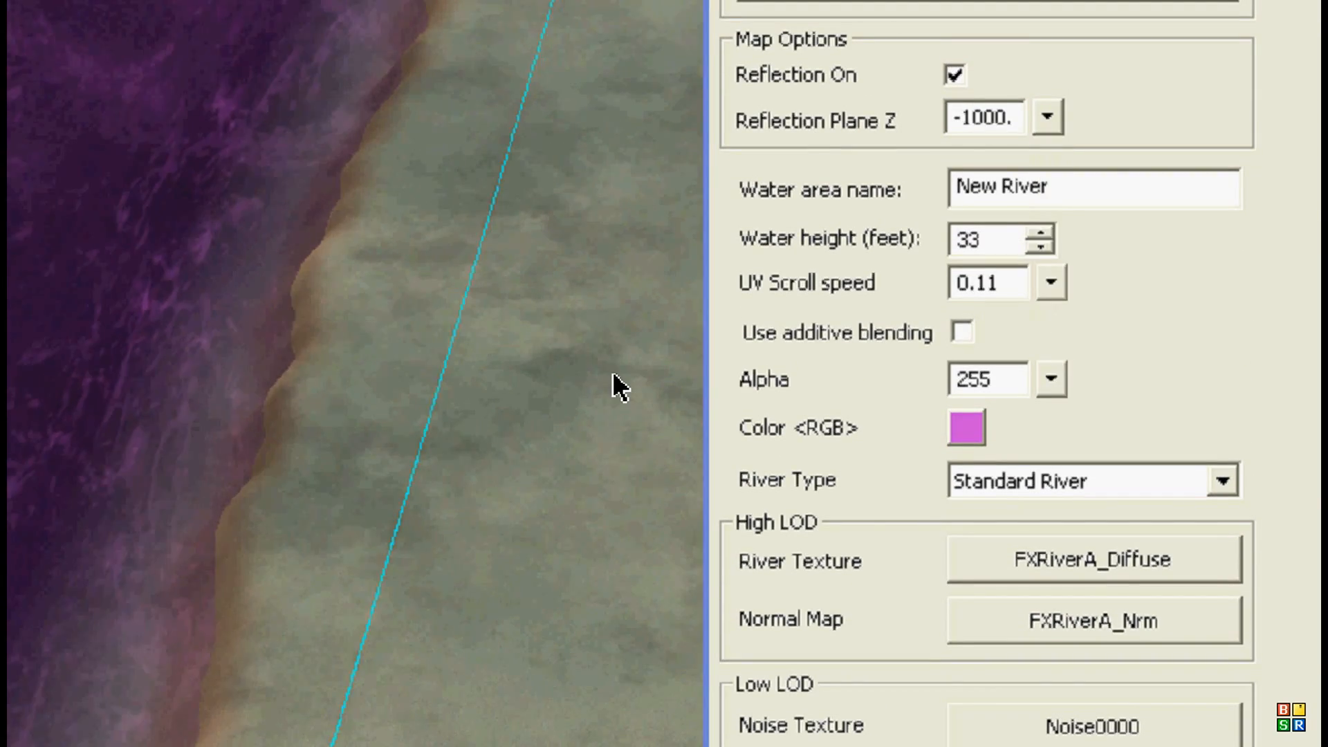
Step: Move the OCEAN_TEST area's corner point near the grassy shore outward to the edge of the map
{"action": "middle_click_drag", "start_coordinate": [614, 377], "coordinate": [14, 388]}
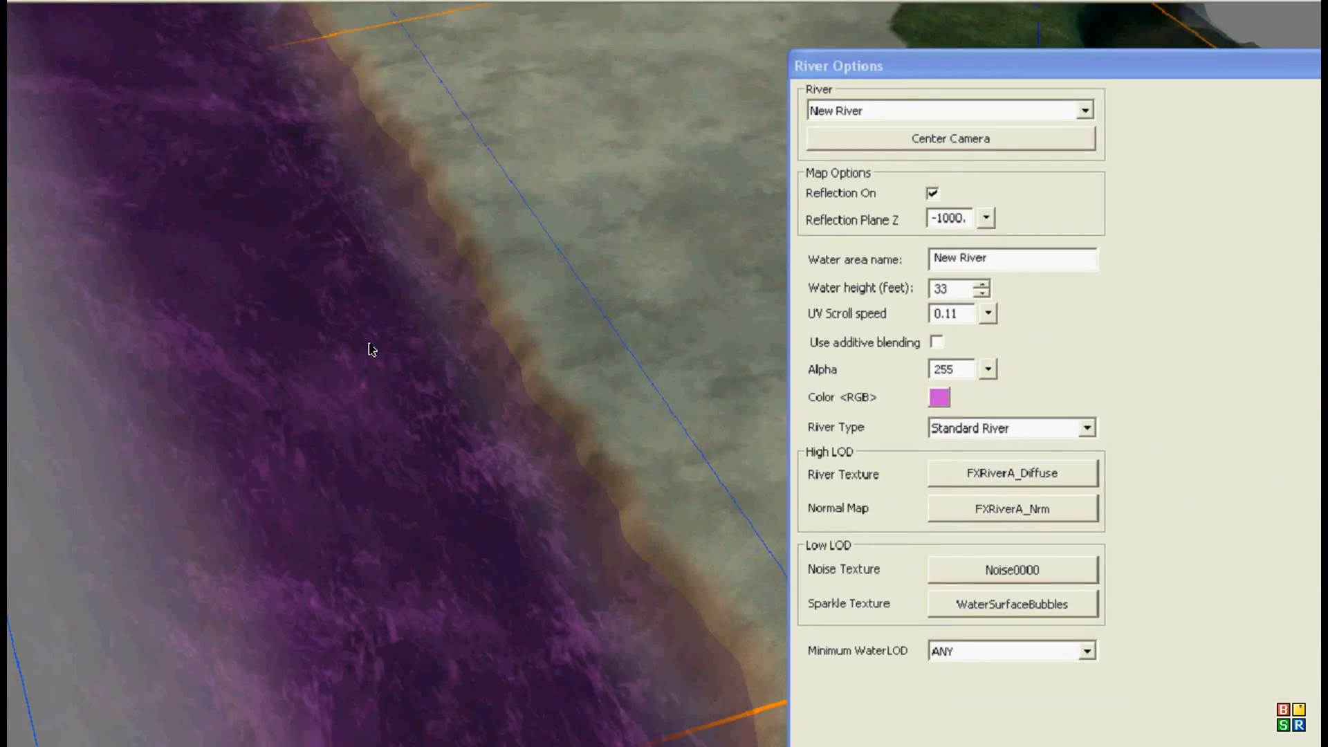
{"action": "middle_click_drag", "start_coordinate": [365, 341], "coordinate": [515, 376]}
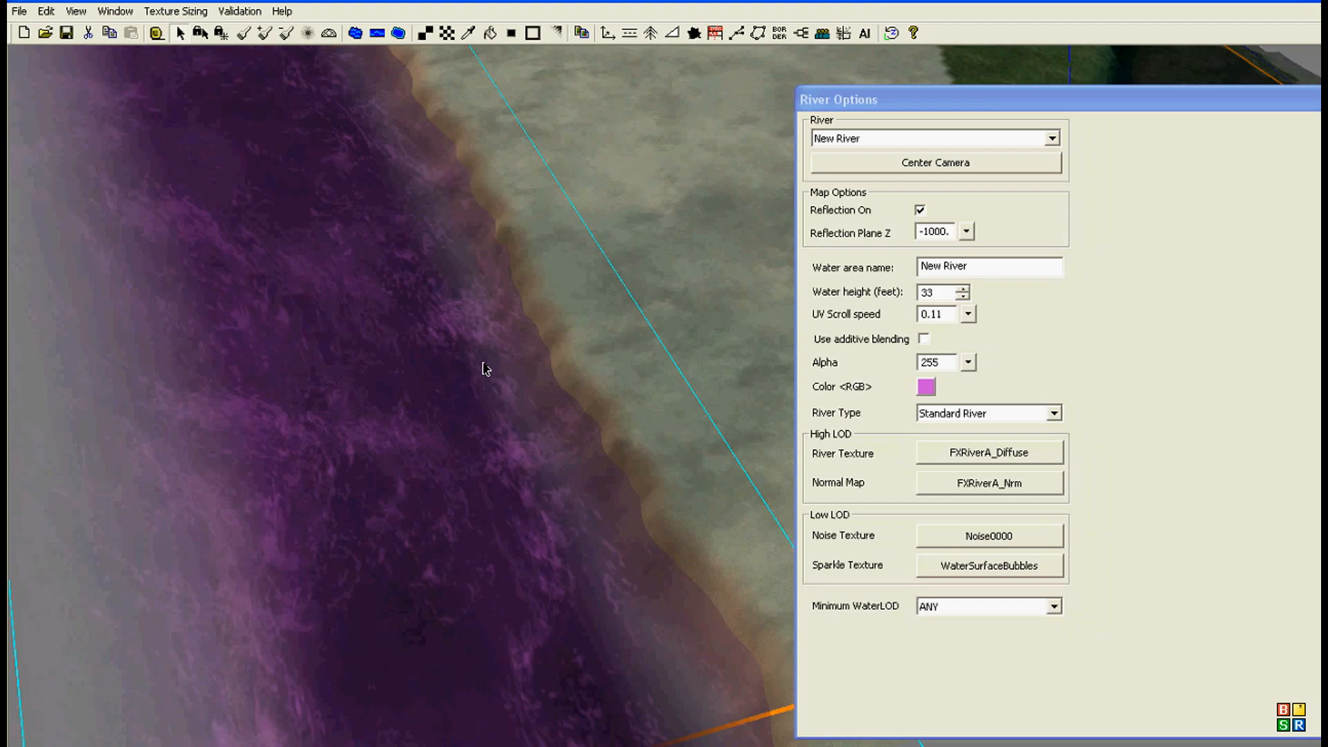
{"action": "right_click_drag", "start_coordinate": [514, 374], "coordinate": [208, 453]}
{"action": "middle_click_drag", "start_coordinate": [368, 394], "coordinate": [490, 383]}
{"action": "right_click_drag", "start_coordinate": [489, 383], "coordinate": [225, 384]}
{"action": "middle_click_drag", "start_coordinate": [228, 389], "coordinate": [410, 449]}
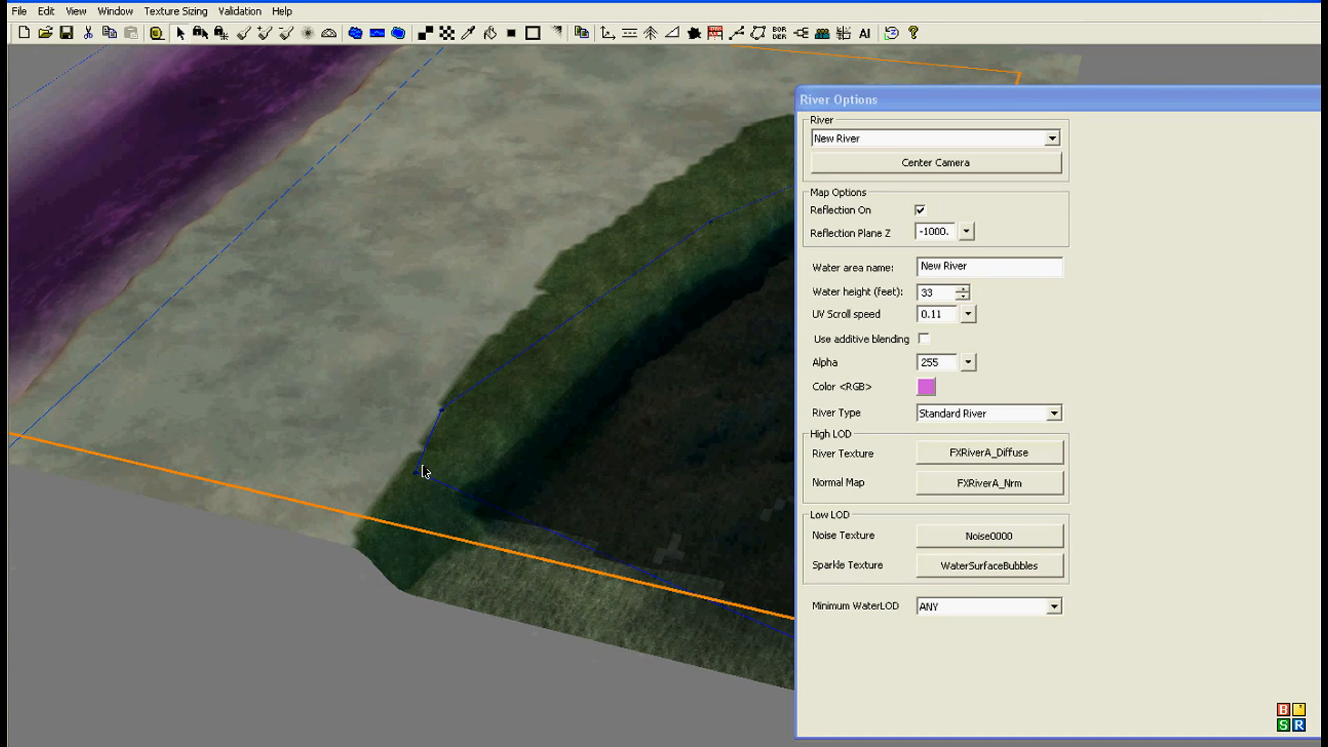
{"action": "left_click", "coordinate": [340, 545]}
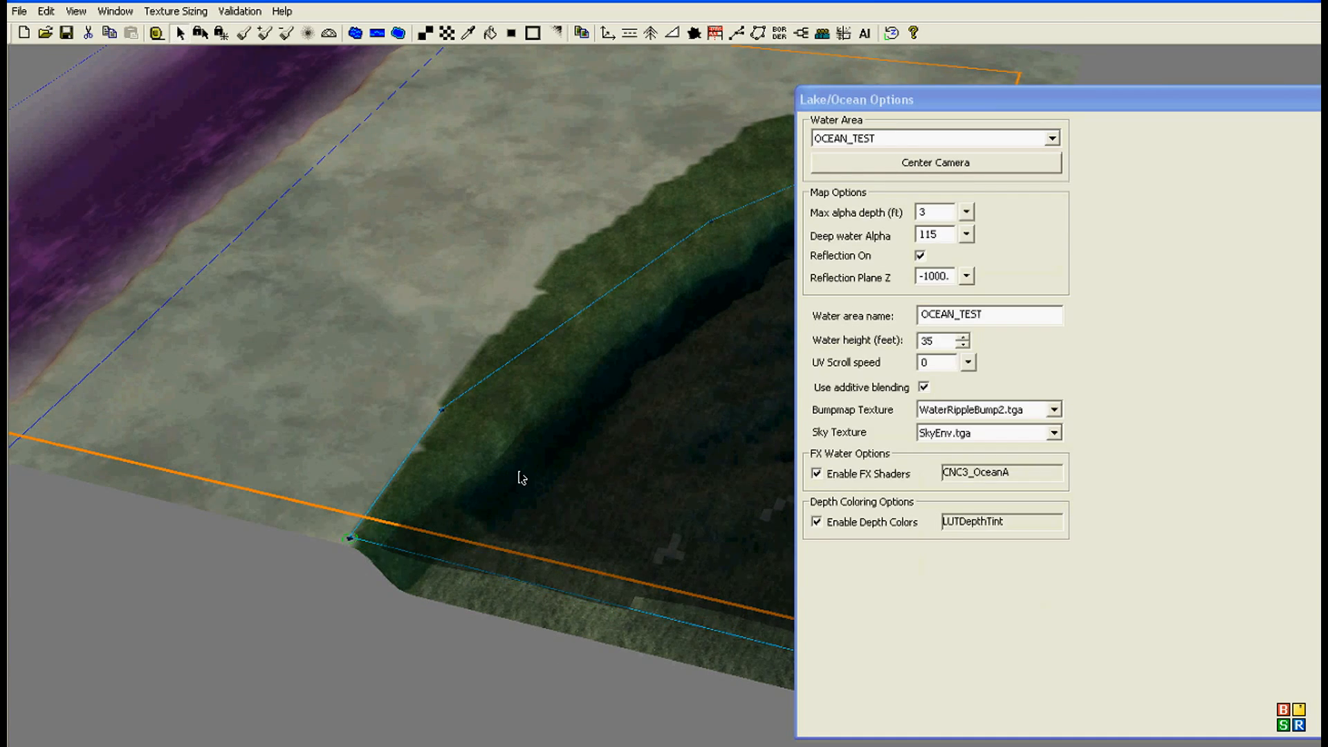